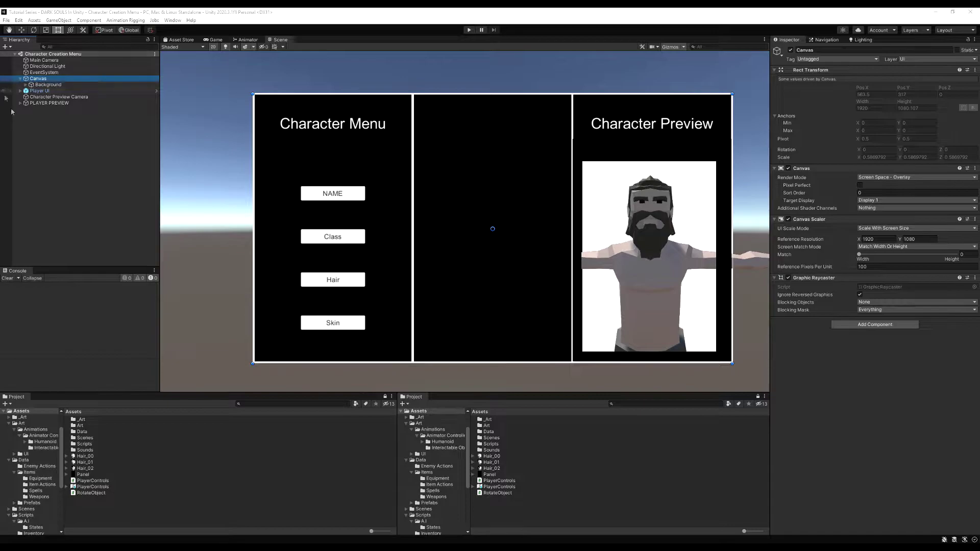
Create an empty child object named Hair Styles under Middle Panel Background in the Canvas.
left_click(20, 91)
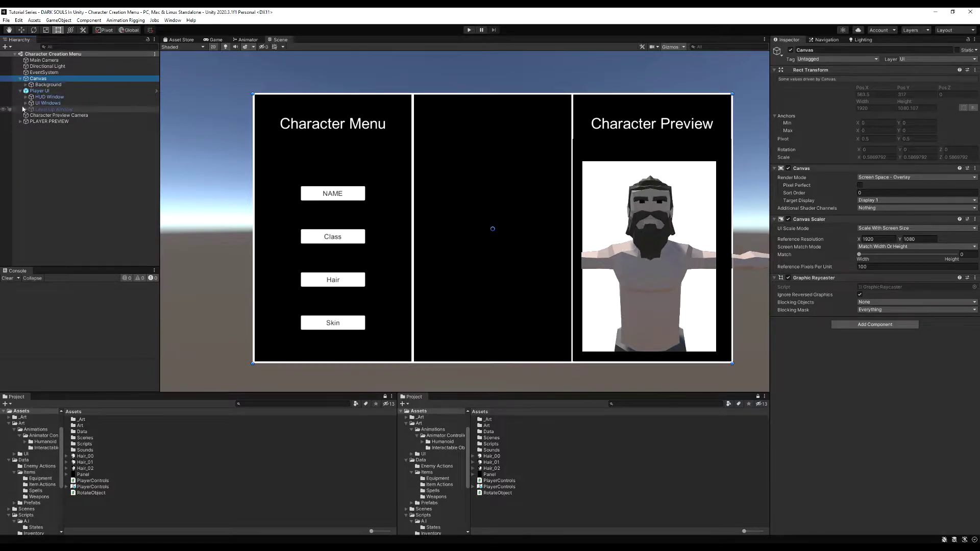
left_click(20, 90)
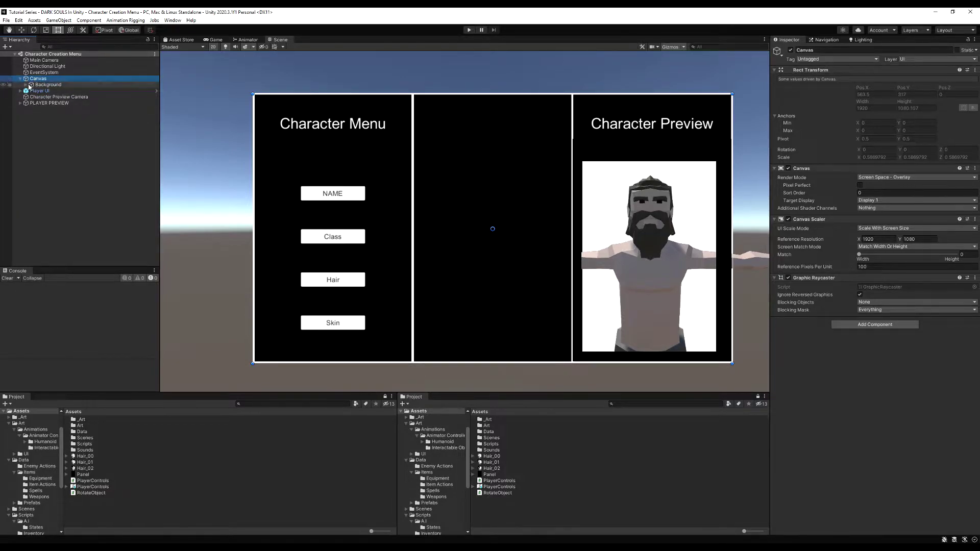
left_click(31, 85)
left_click(25, 85)
left_click(31, 97)
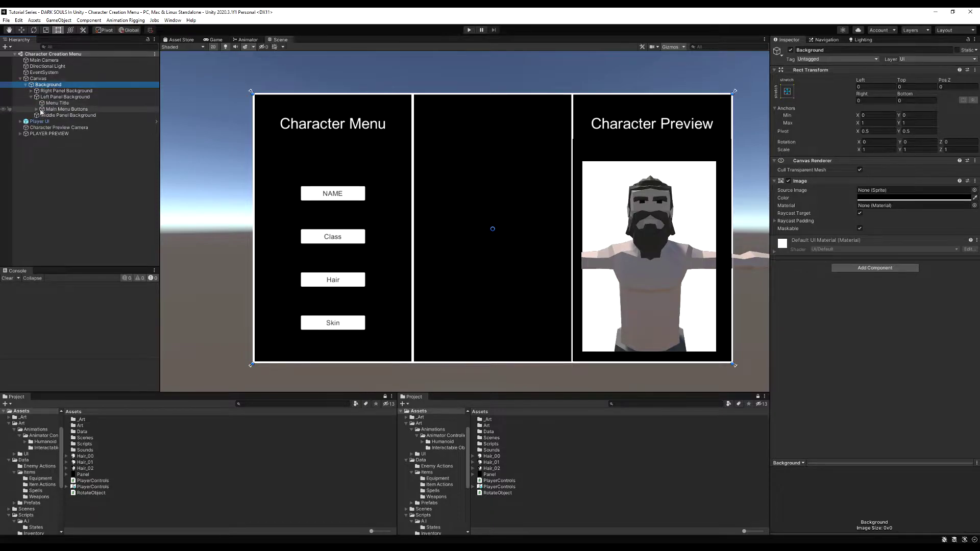
left_click(45, 115)
right_click(46, 119)
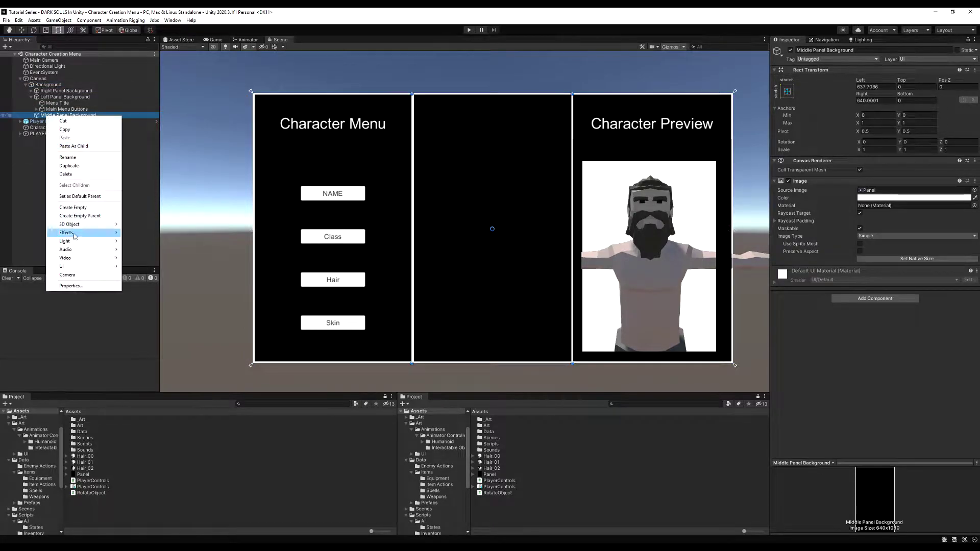
left_click(77, 208)
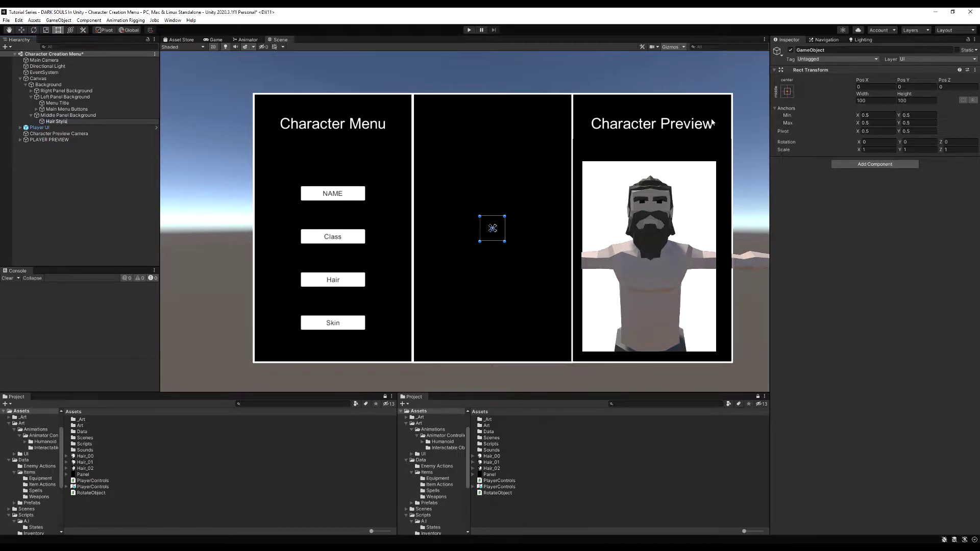
key("Return")
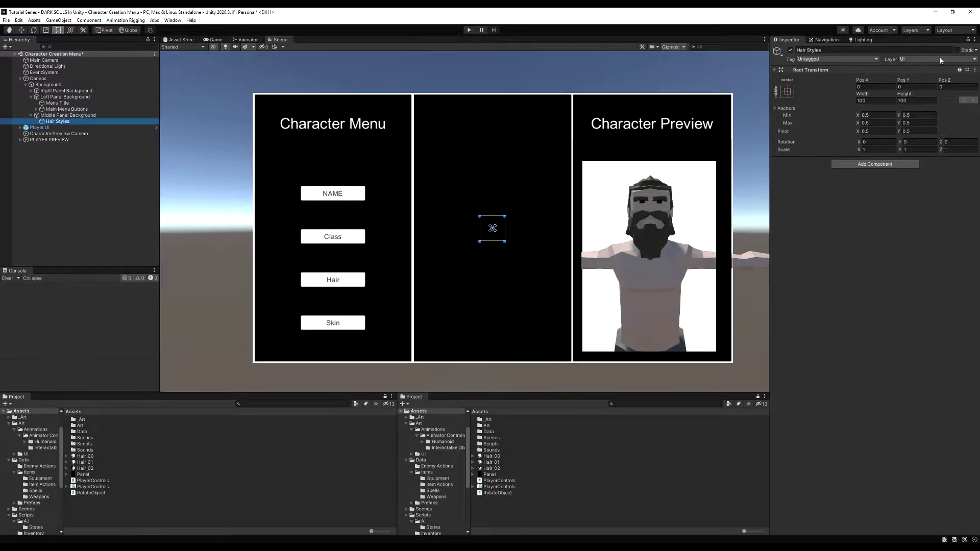
Stretch the Hair Styles object in both directions to fill its parent panel, and deactivate the object.
left_click(788, 91)
left_click(868, 207, "alt")
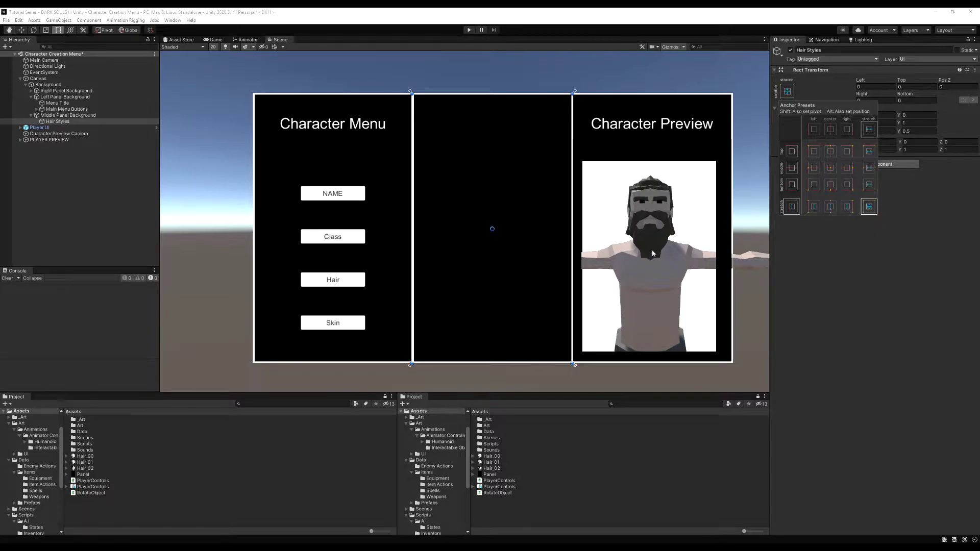
left_click(842, 320)
left_click(790, 50)
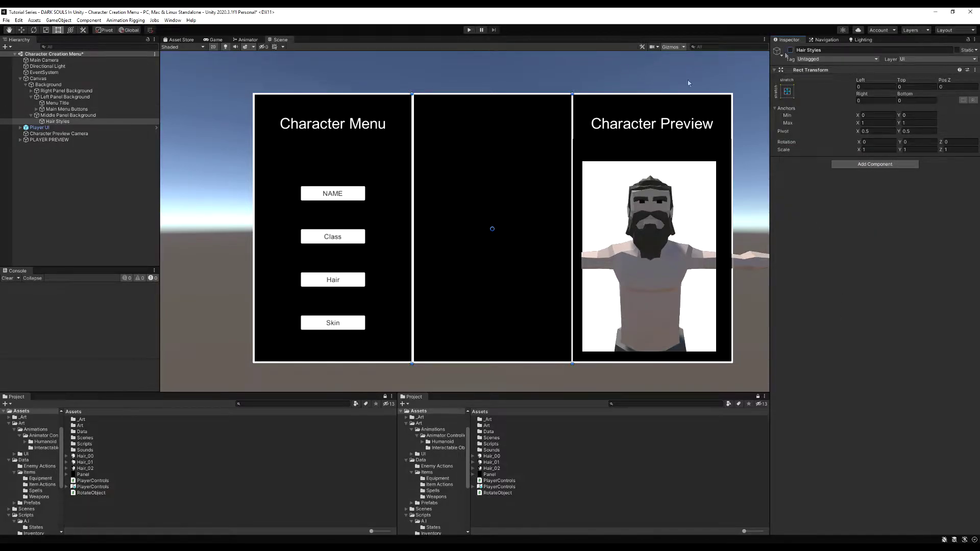
Set the highlighted colour of the Name, Class, Hair and Skin menu buttons together to a dark red.
left_click(31, 116)
left_click(37, 109)
left_click(65, 115)
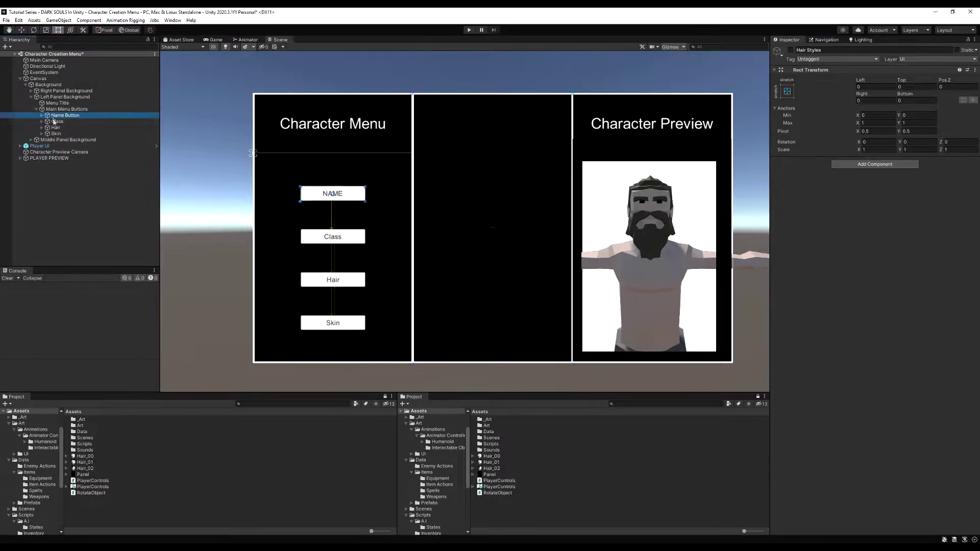
left_click(56, 134, "shift")
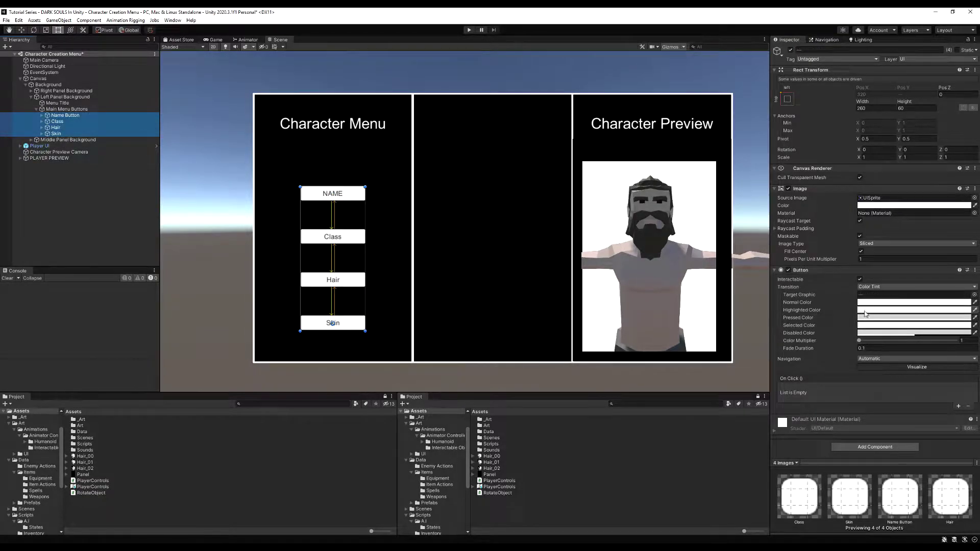
left_click(864, 311)
left_click_drag(917, 358, 921, 363)
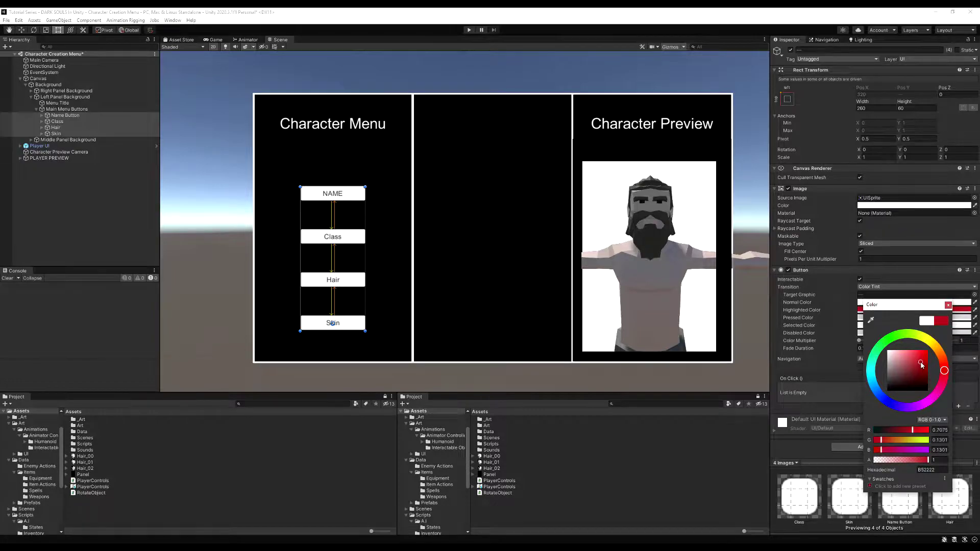
left_click(947, 305)
Set the selected colour of the four menu buttons to red (BC2727) and try out the button colours in play mode.
left_click(874, 326)
left_click(928, 378)
left_click_drag(928, 378, 930, 377)
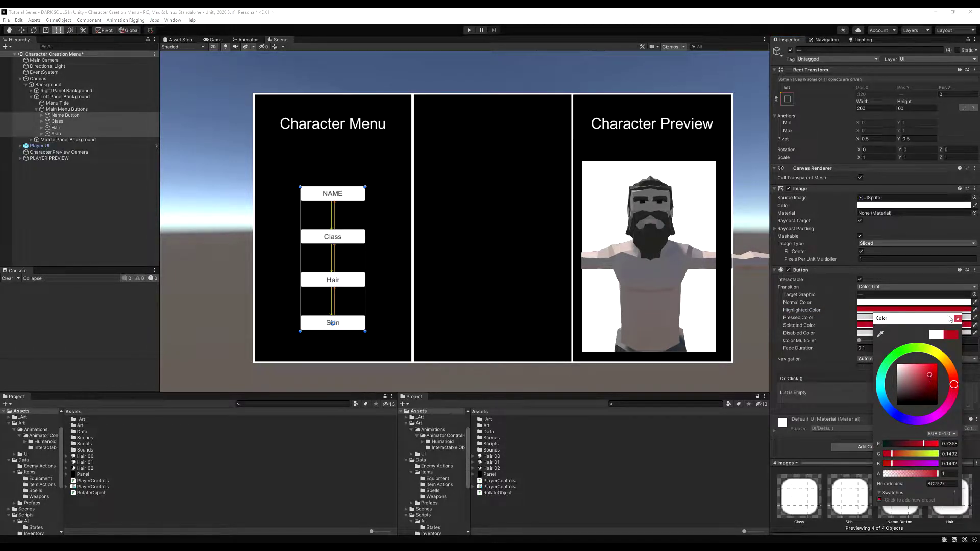
left_click(958, 319)
left_click(469, 29)
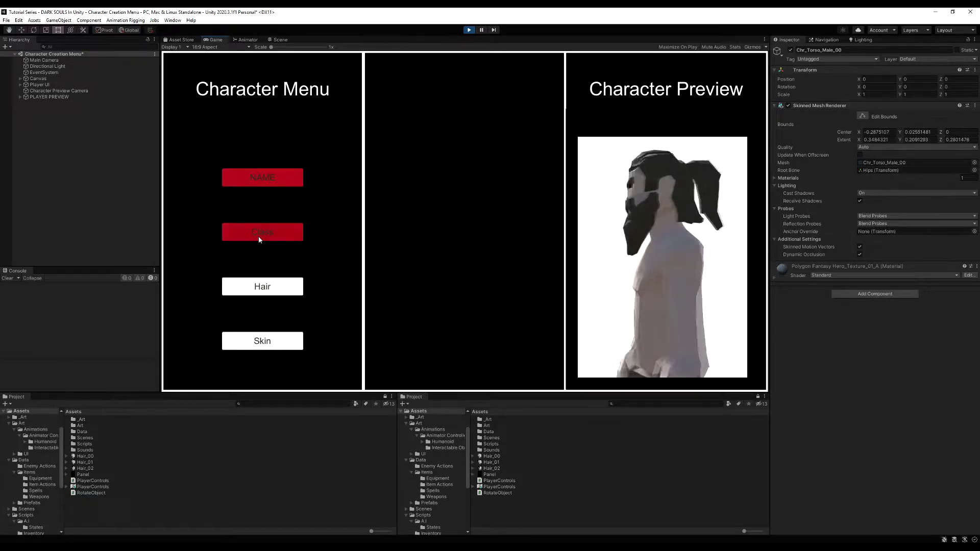
left_click(470, 32)
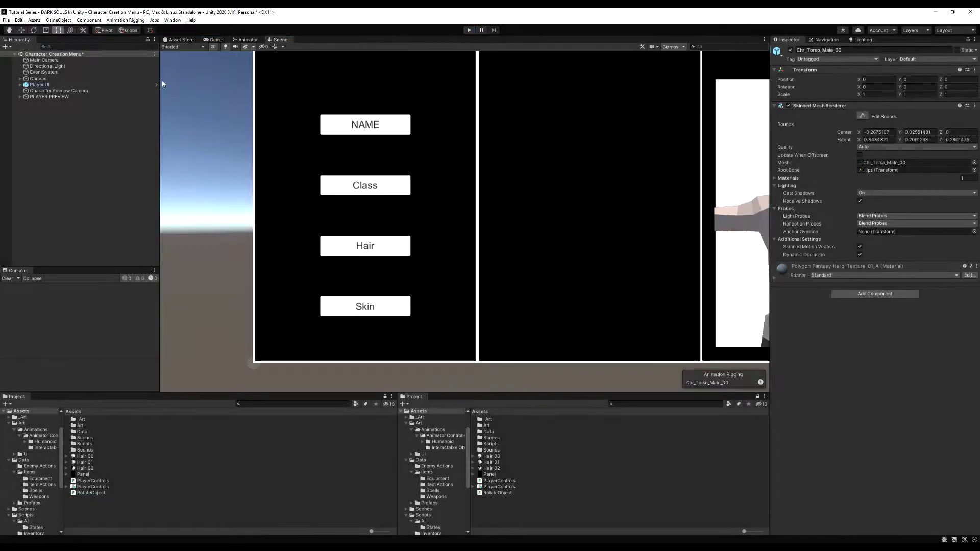
Add an On Click event to the Hair menu button and assign the Hair Styles object as its target.
left_click(20, 78)
left_click(36, 109)
left_click(54, 128)
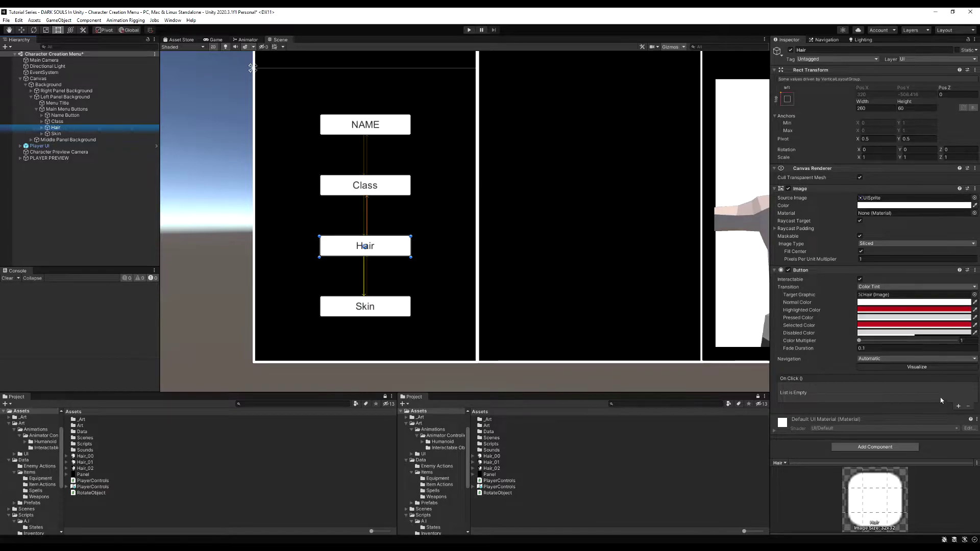
left_click(959, 407)
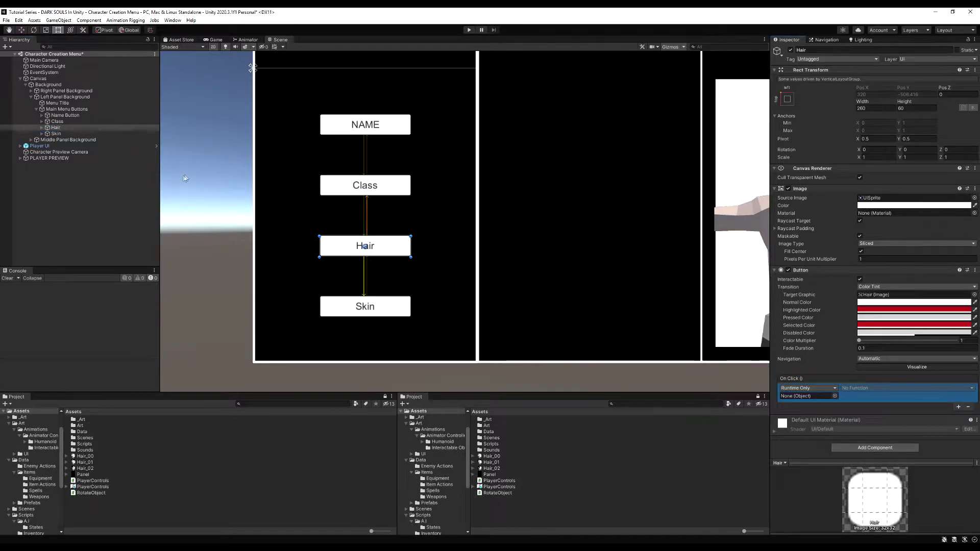
left_click(32, 140)
left_click_drag(67, 148, 807, 396)
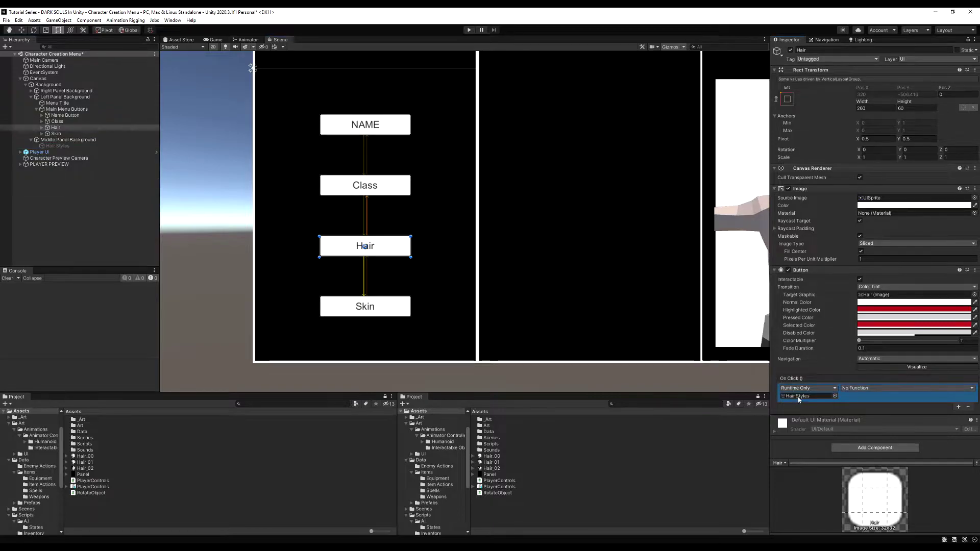
Set the Hair button's On Click function to GameObject.SetActive with its parameter enabled.
left_click(850, 388)
mouse_move(868, 407)
left_click(794, 465)
left_click(843, 397)
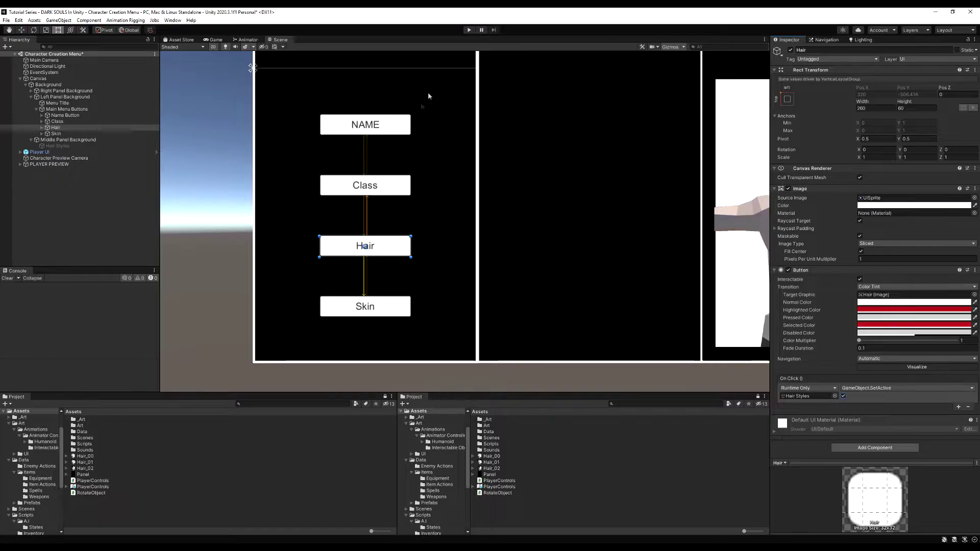
Run the scene and use the Hair button to test whether it activates the Hair Styles object.
left_click(469, 30)
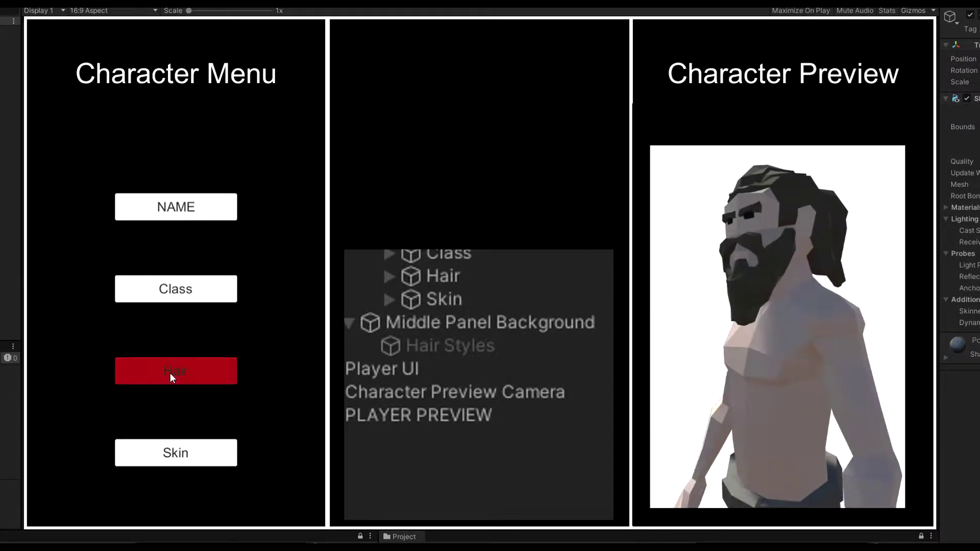
left_click(170, 373)
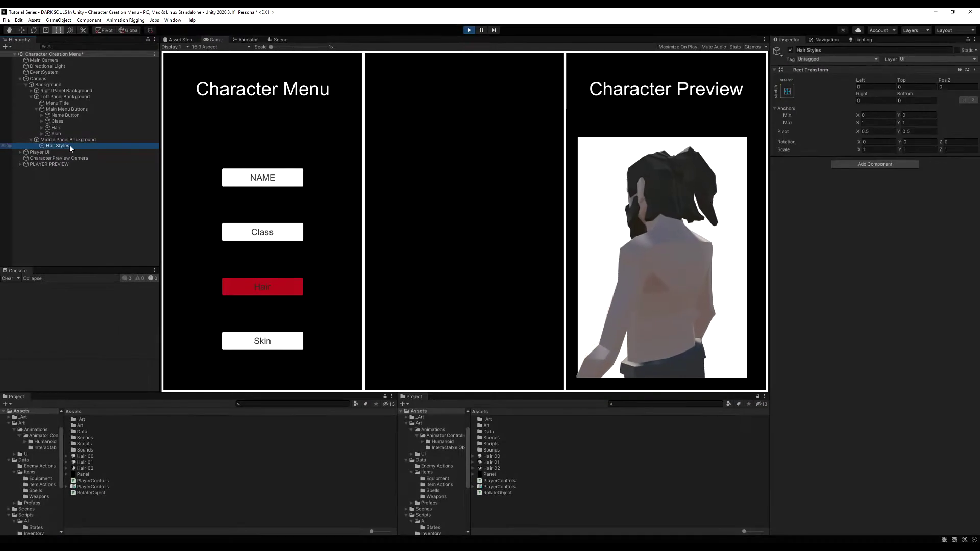
left_click(470, 30)
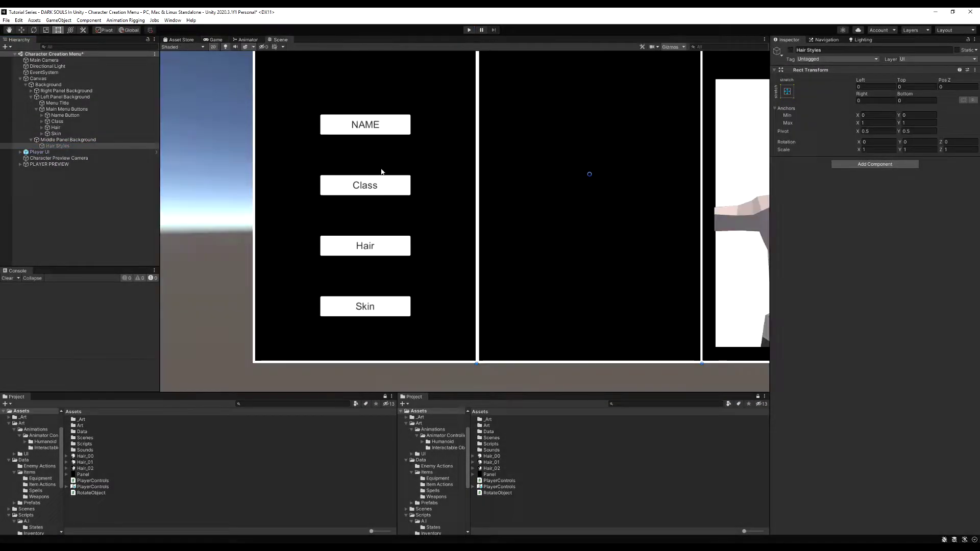
Reactivate the Hair Styles object and create an empty child named Content under it.
key("f")
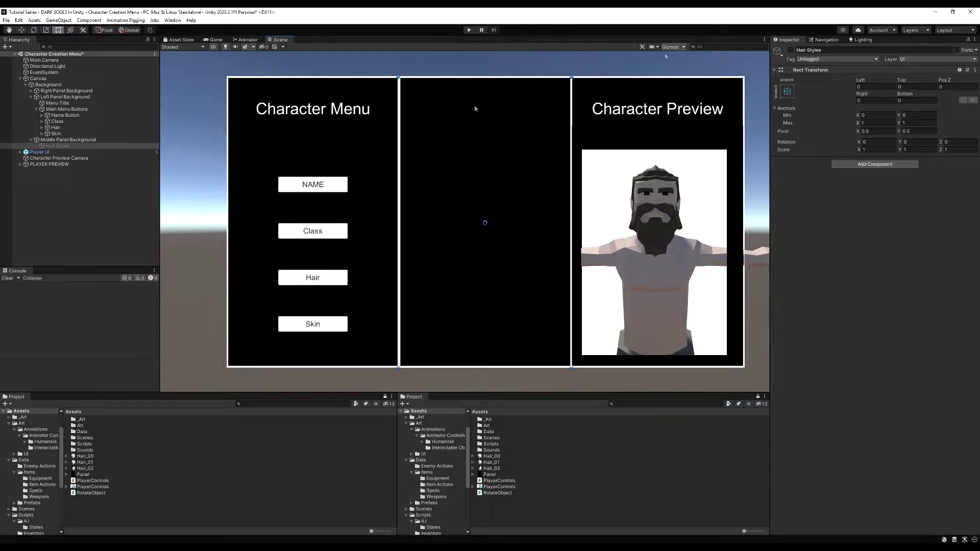
left_click(791, 50)
right_click(61, 146)
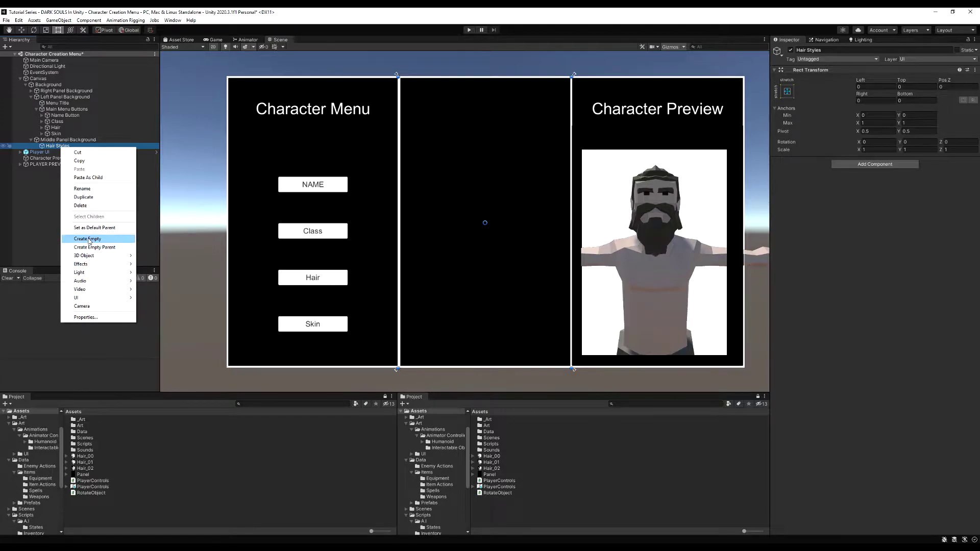
key("Escape")
right_click(58, 146)
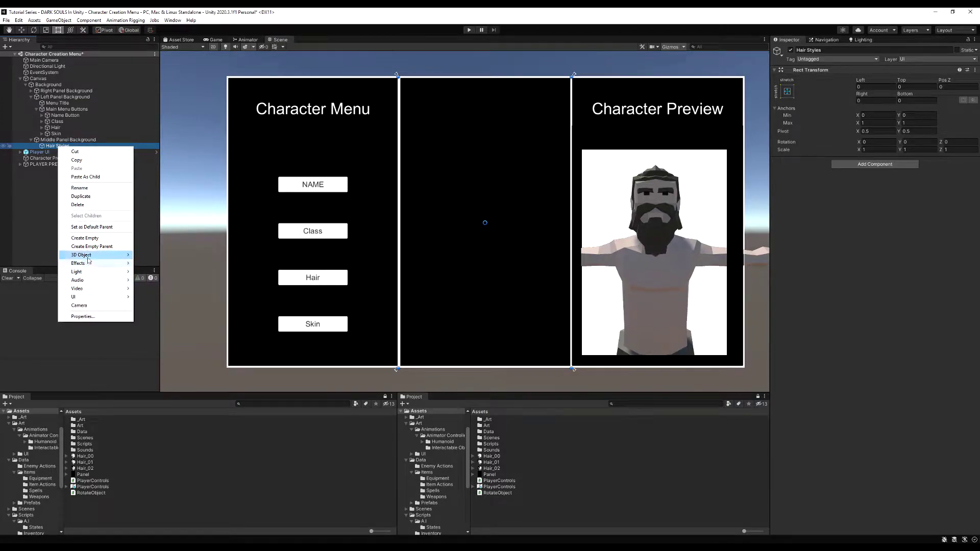
left_click(85, 239)
type("Content")
key("Return")
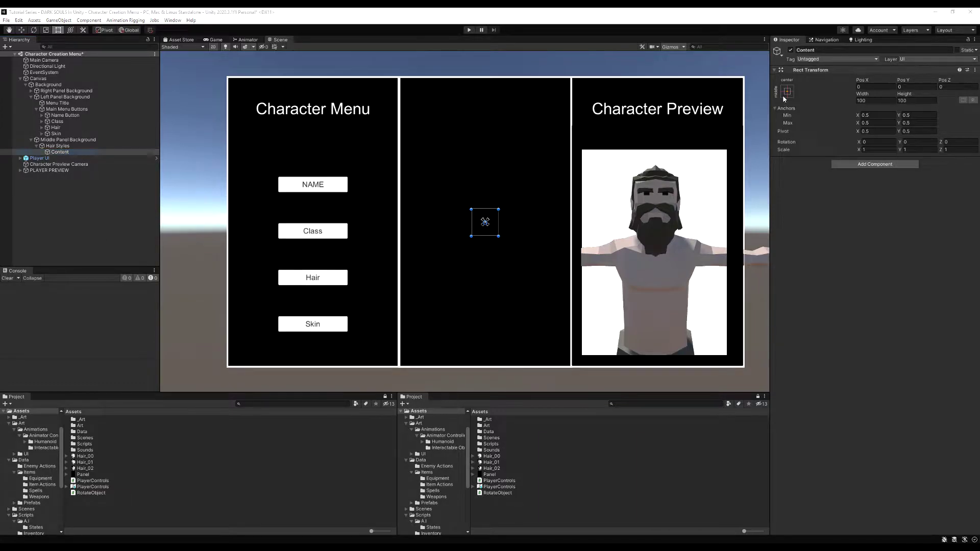
Stretch the Content object in both directions to fill Hair Styles, setting its pivot and position too.
left_click(788, 91)
left_click(869, 207, "alt+shift")
key("t")
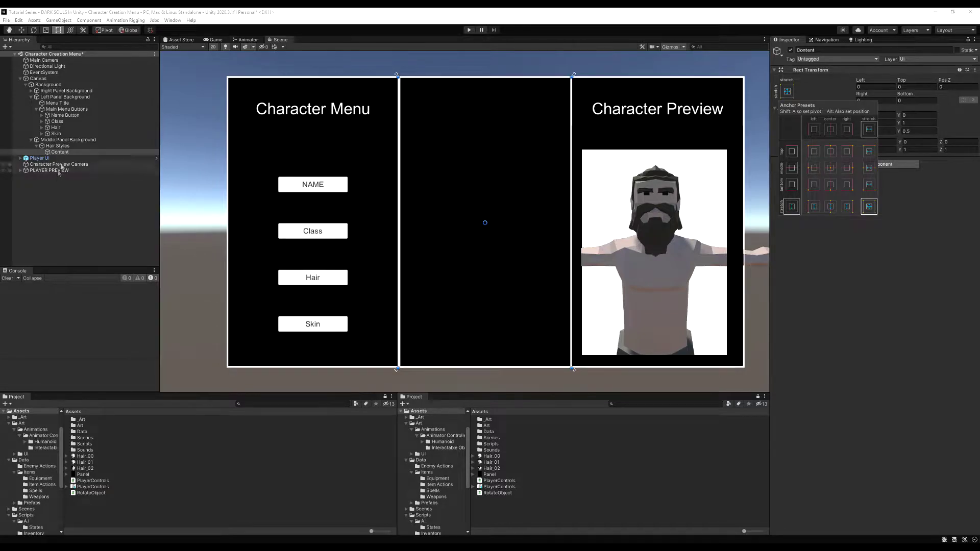
Add a UI Button under Content and name it HairStyle(0).
right_click(59, 152)
mouse_move(109, 303)
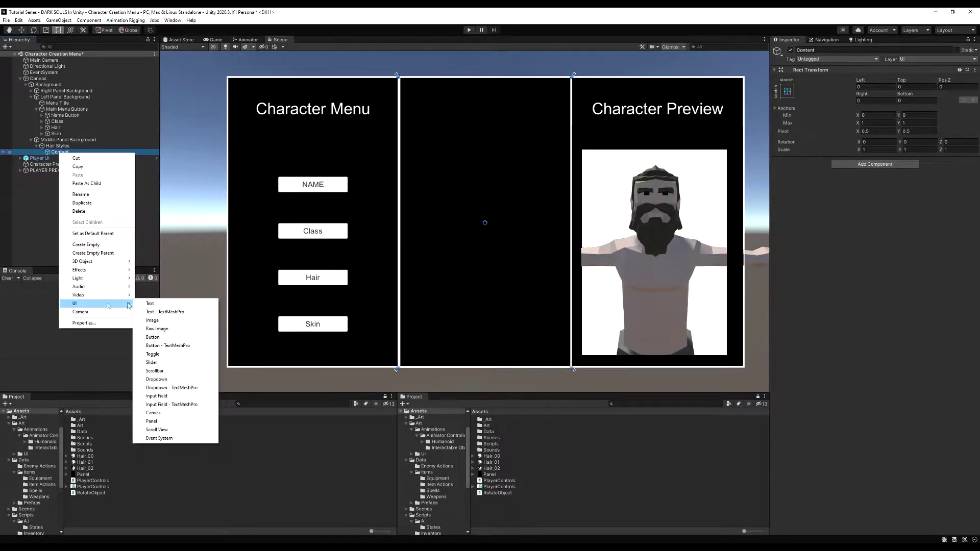
left_click(164, 339)
type("HairStyle(0)")
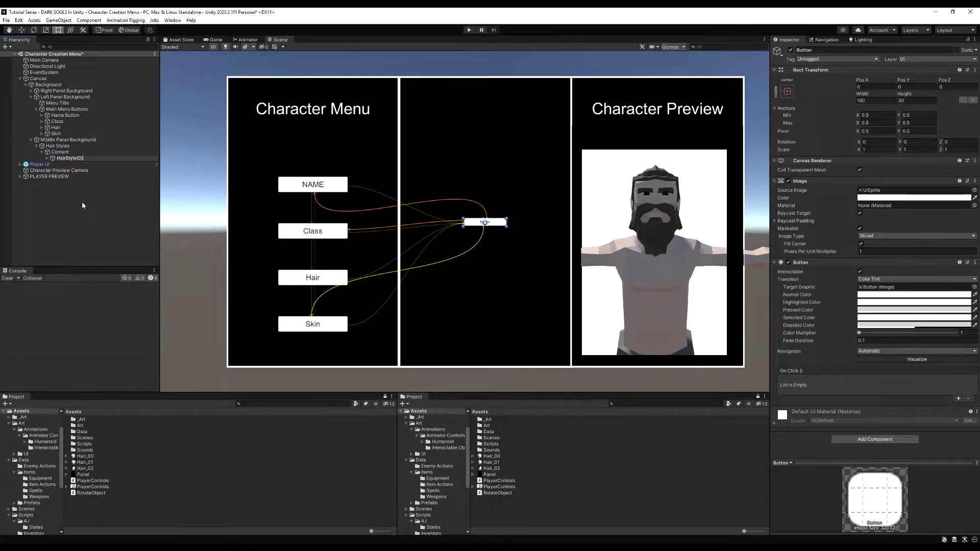
key("Return")
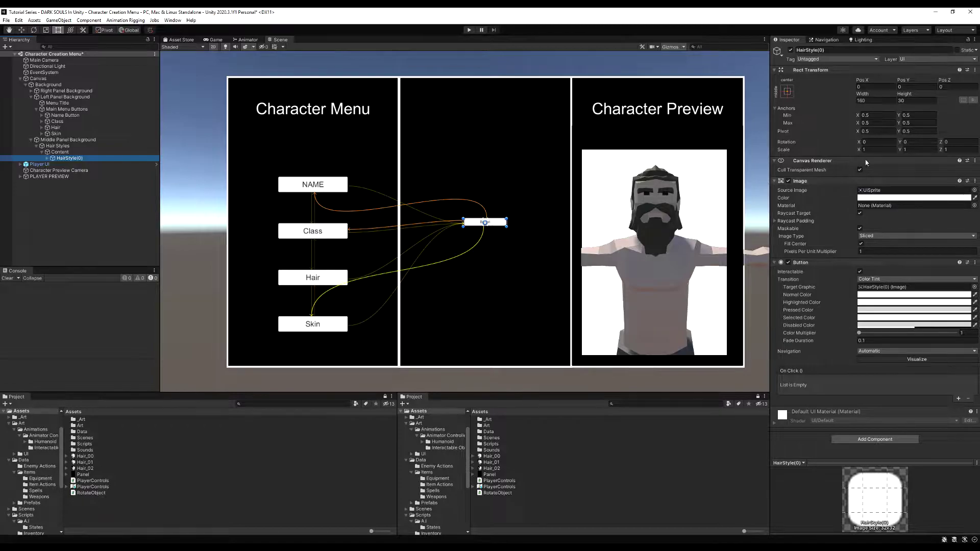
Set the HairStyle(0) button's width and height to 150 and delete its child text object.
left_click(875, 100)
type("150")
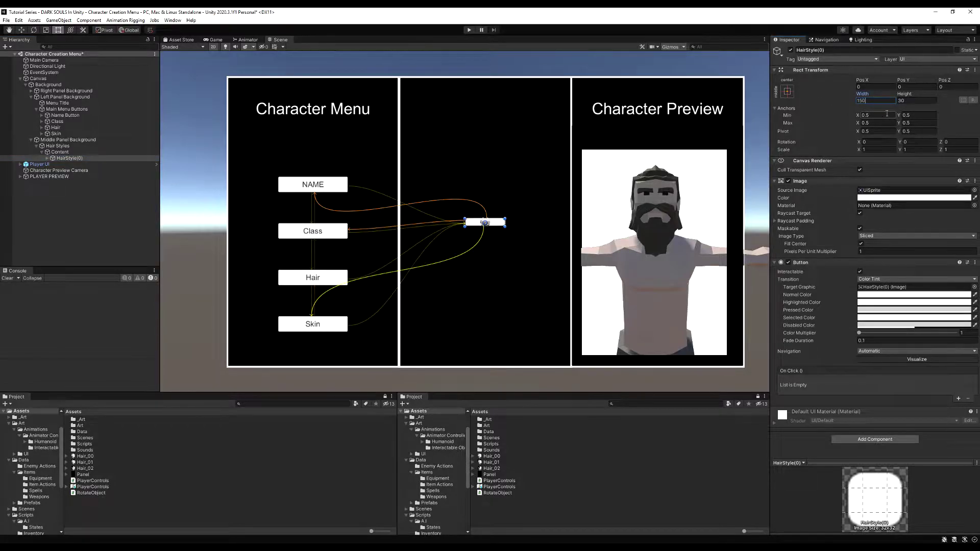
left_click(916, 101)
type("150")
left_click(47, 158)
left_click(66, 164)
key("Delete")
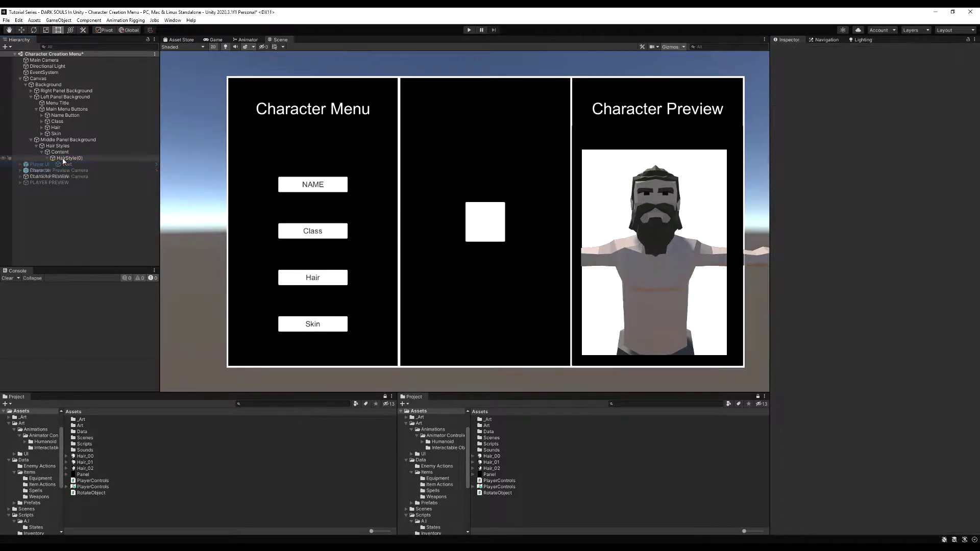
Add a UI Image named HairStyle_Icon under HairStyle(0) and assign Hair_00 as its source image.
left_click(63, 159)
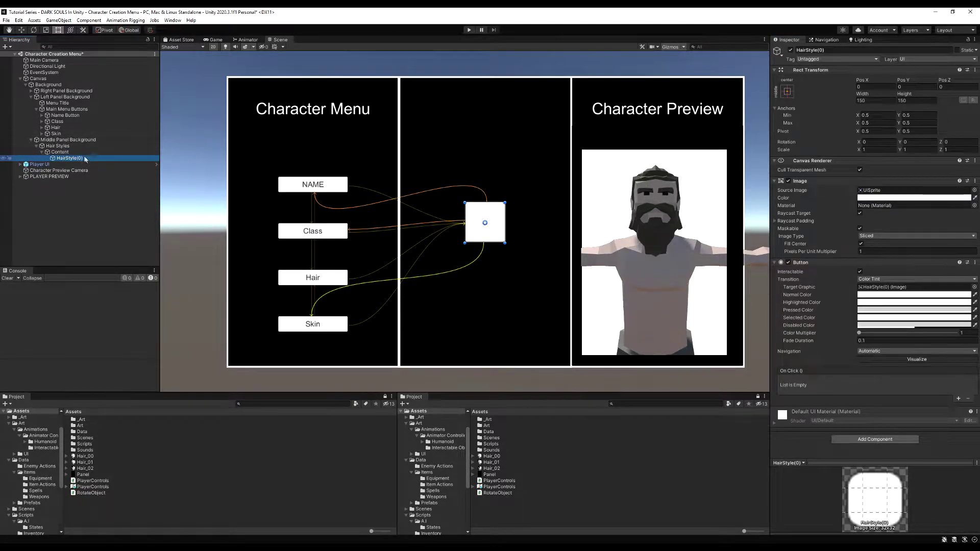
right_click(81, 159)
mouse_move(102, 310)
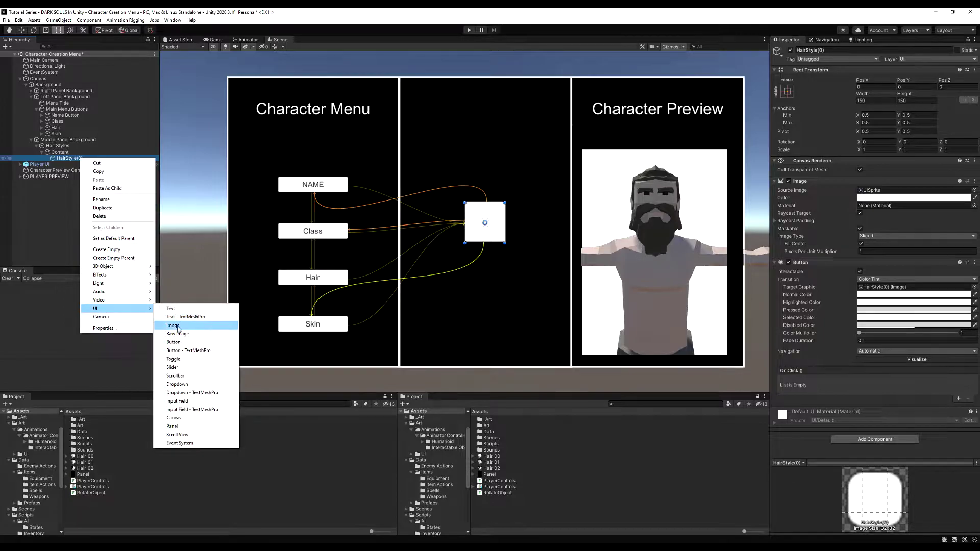
left_click(173, 323)
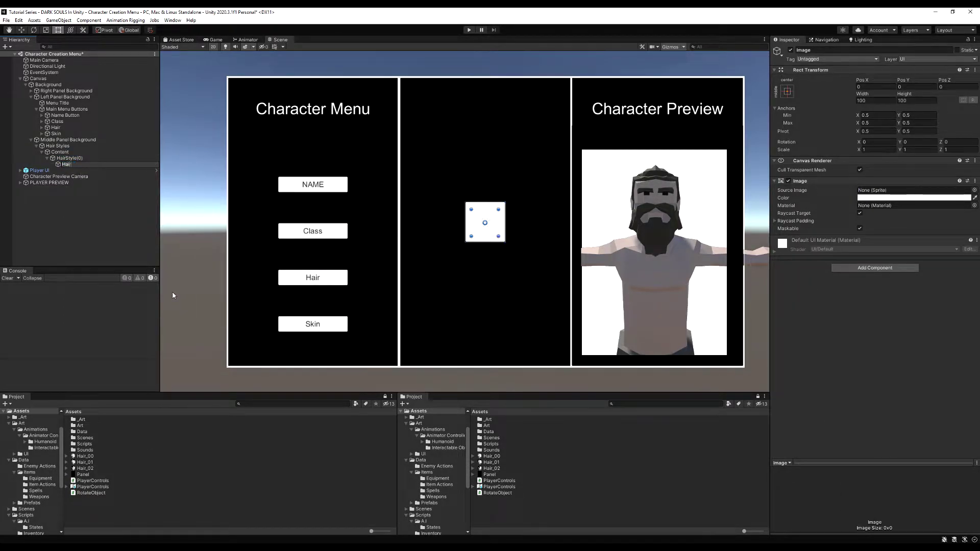
type("HairStyle_Icon")
key("Return")
left_click_drag(488, 458, 883, 193)
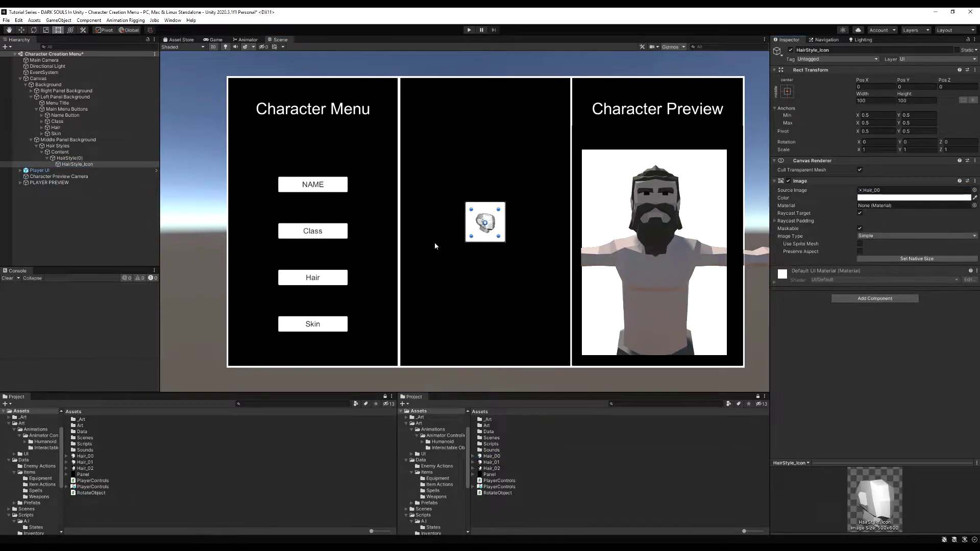
Preserve the aspect ratio of the HairStyle_Icon image and stretch it in both directions to fill its button.
left_click(860, 251)
left_click(790, 93)
left_click(869, 206, "alt")
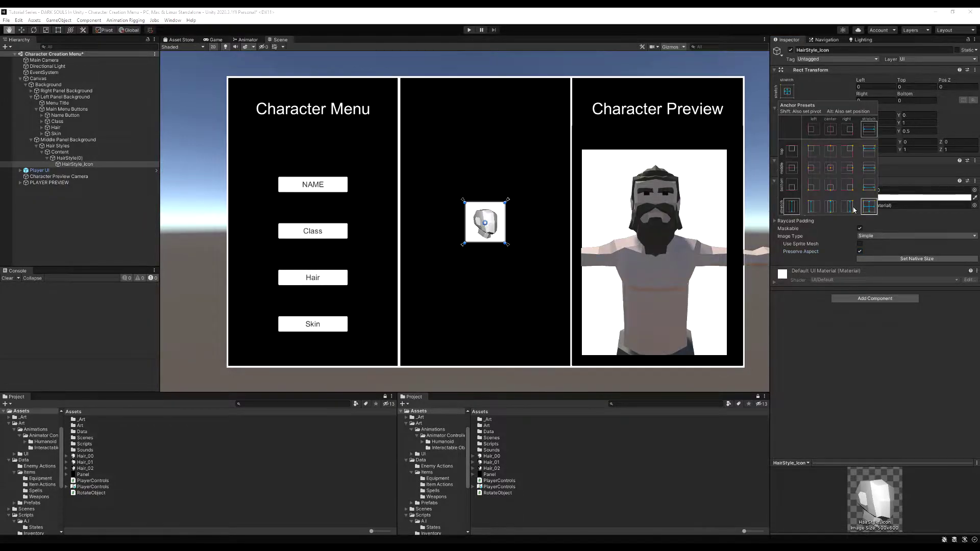
Duplicate the HairStyle(0) button under Content and rename the copy HairStyle(1).
left_click(69, 158)
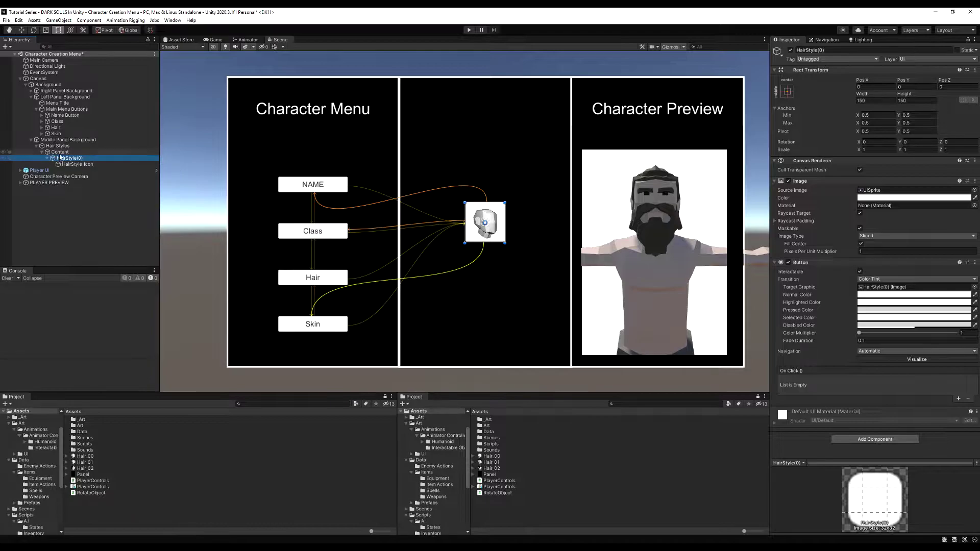
key("ctrl+d")
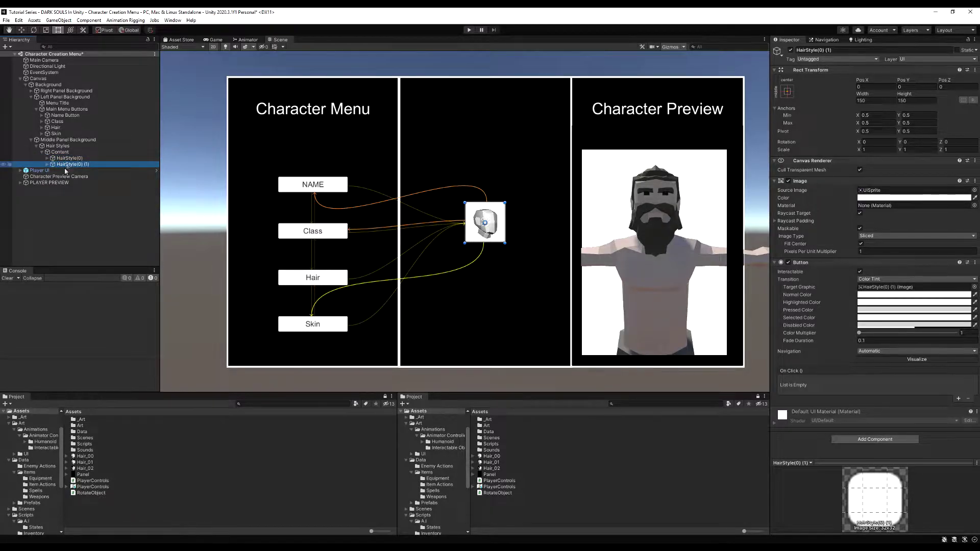
key("F2")
double_click(79, 165)
key("BackSpace")
key("BackSpace")
key("Return")
Assign Hair_01 as the source image of the HairStyle_Icon under HairStyle(1).
left_click(47, 164)
left_click(76, 170)
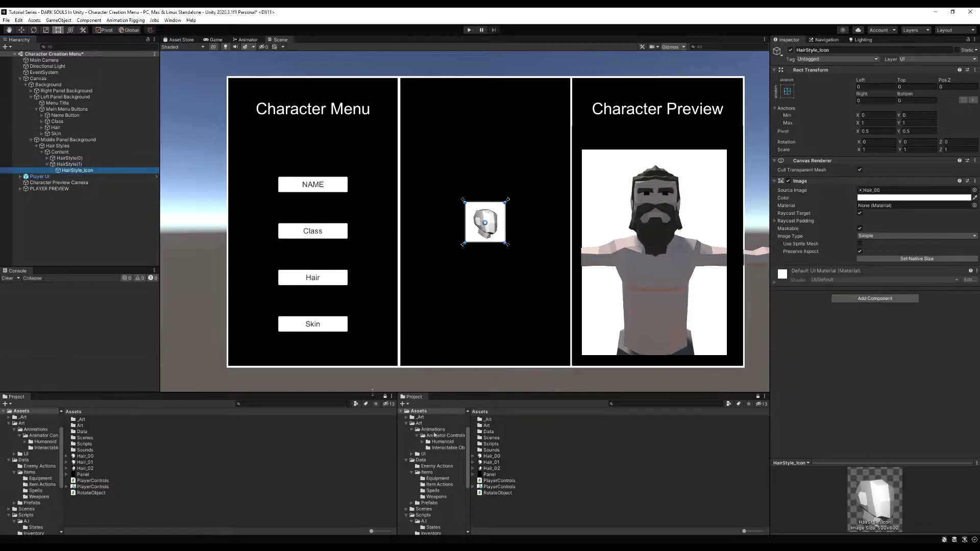
left_click_drag(493, 462, 889, 190)
left_click(47, 163)
Add a Grid Layout Group component to Content and set its child alignment to Middle Center.
left_click(60, 151)
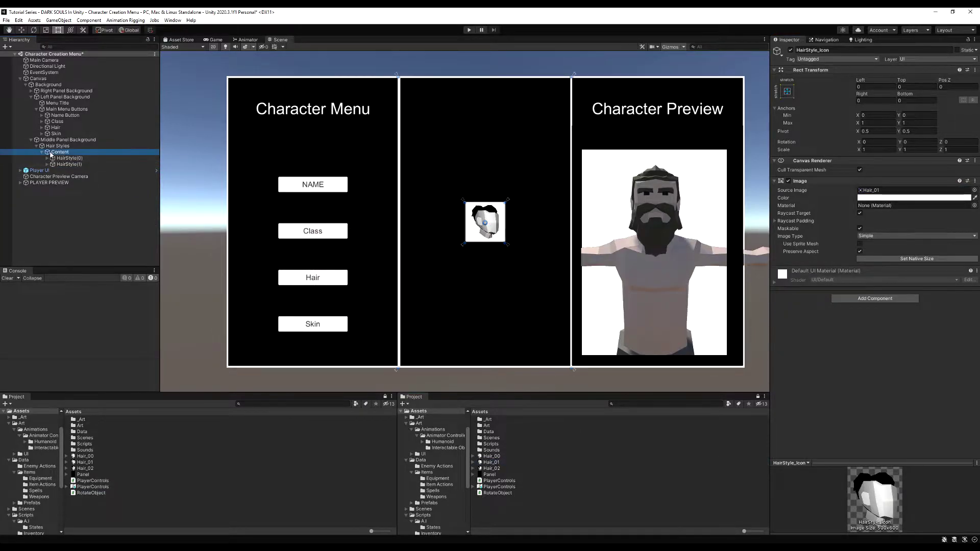
left_click(847, 165)
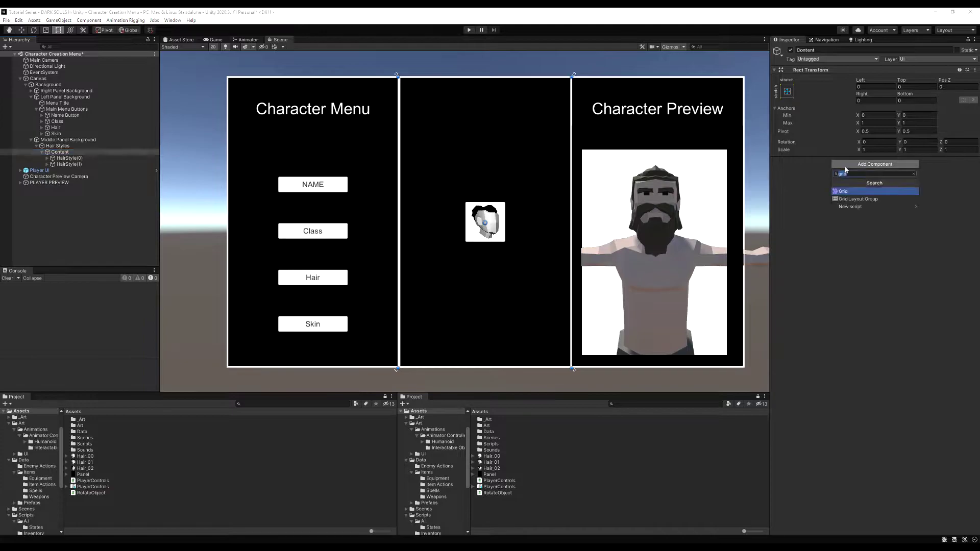
left_click(857, 199)
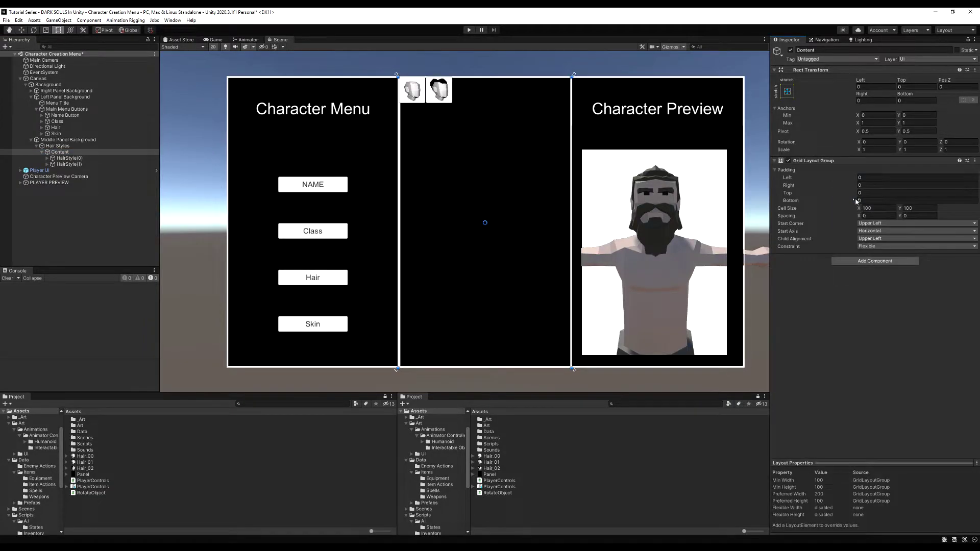
left_click(874, 239)
left_click(874, 278)
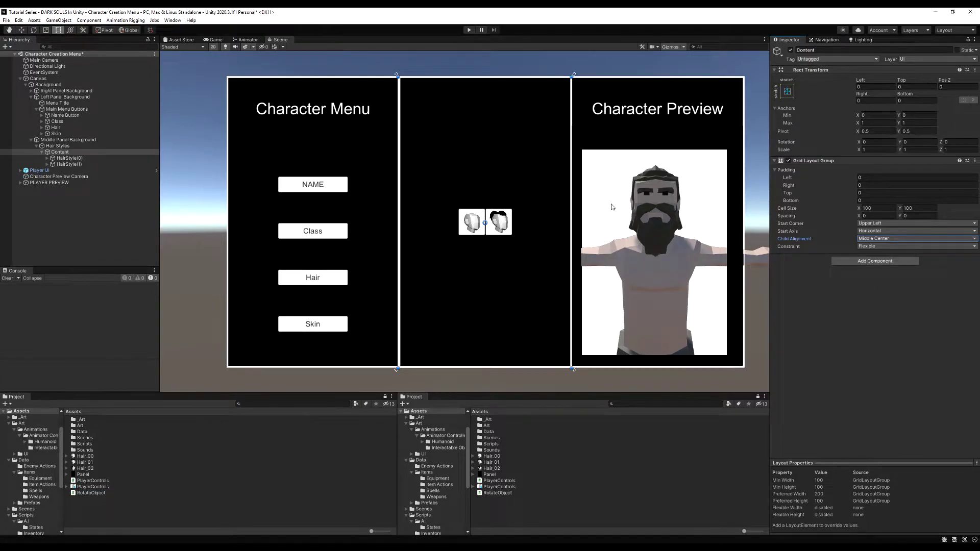
Add a second On Click event to the Hair button that calls Button Select() on HairStyle(0).
left_click(55, 158)
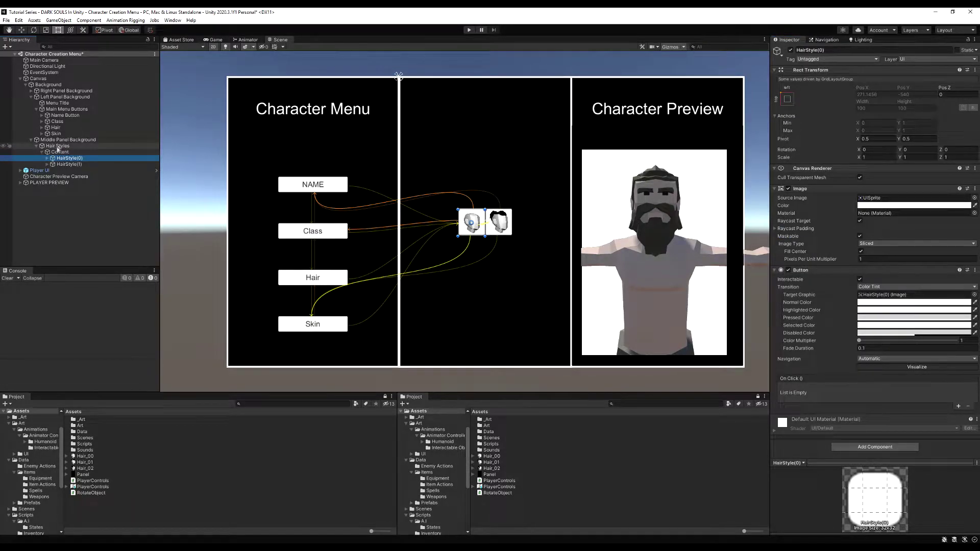
left_click(42, 127)
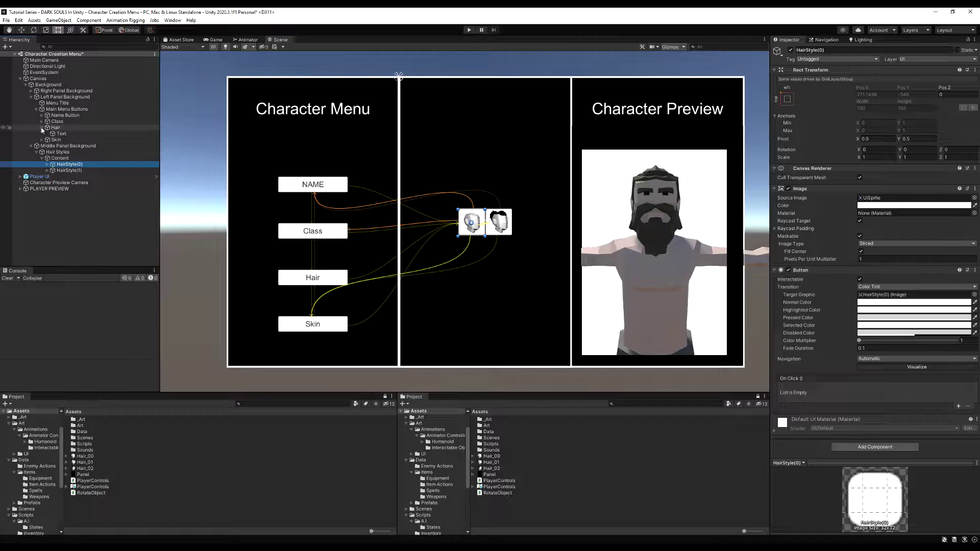
left_click(42, 127)
left_click(54, 128)
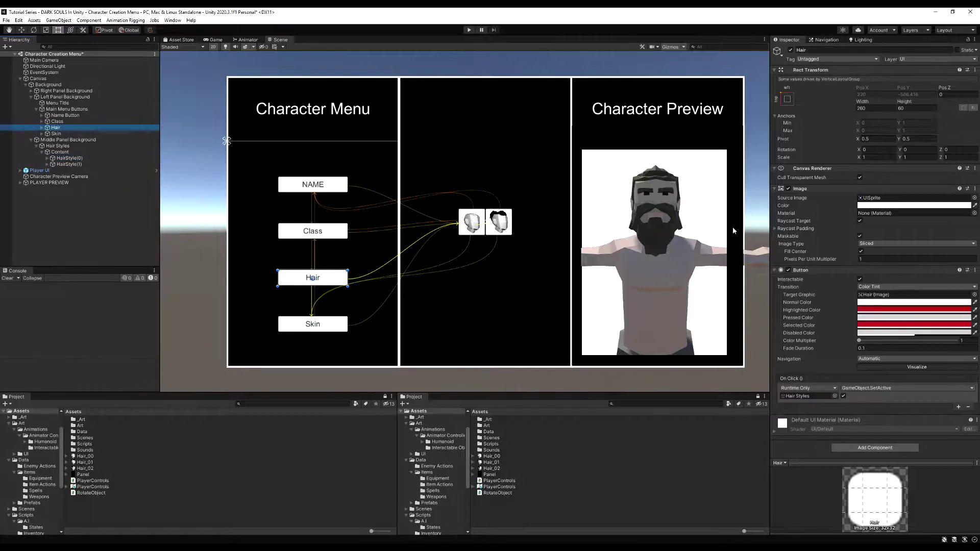
left_click(955, 407)
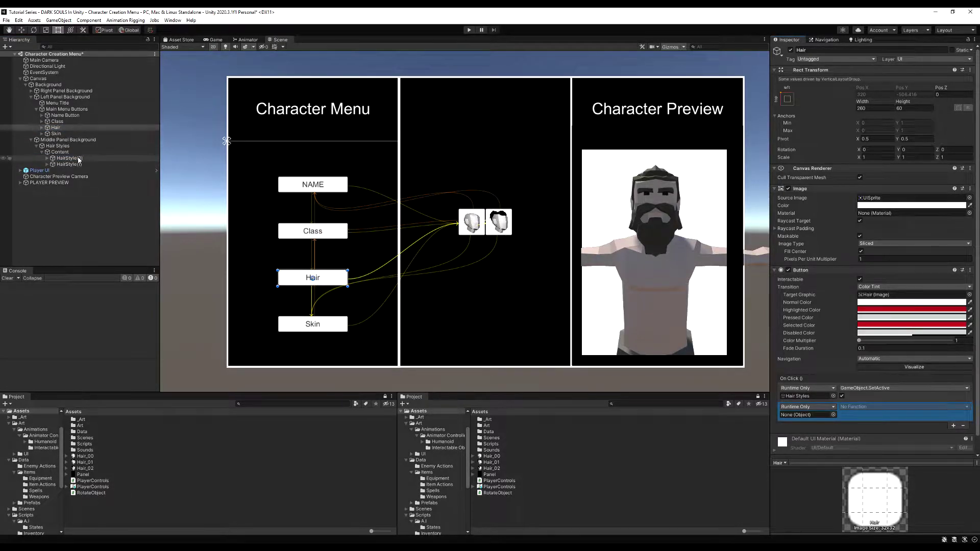
left_click_drag(78, 160, 807, 415)
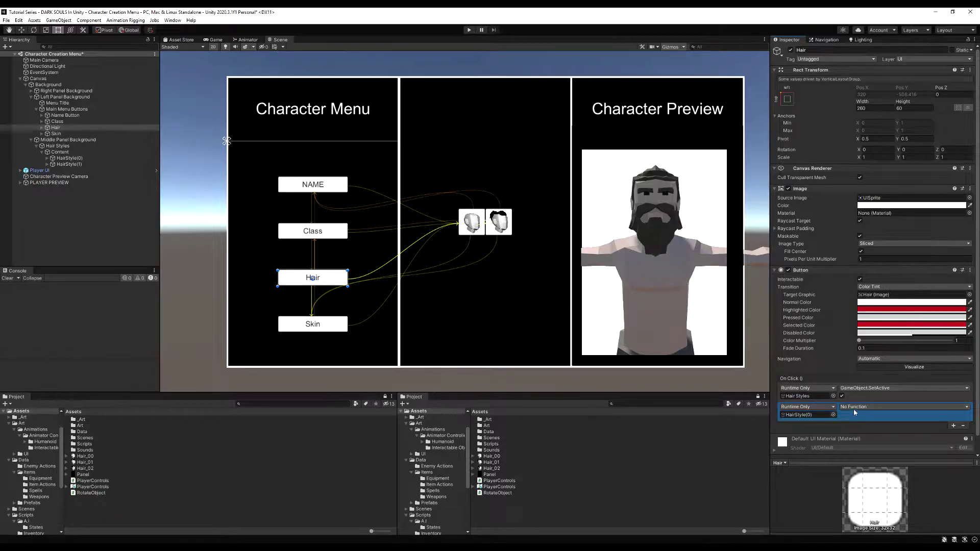
left_click(868, 407)
mouse_move(868, 460)
left_click(786, 441)
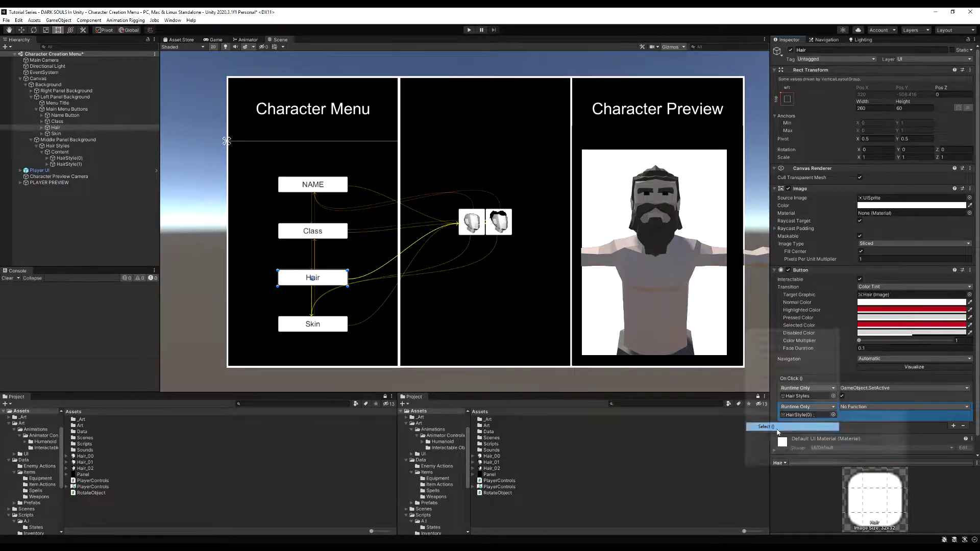
Set the highlighted and selected colors of both HairStyle(0) and HairStyle(1) buttons to dark red.
left_click(70, 159)
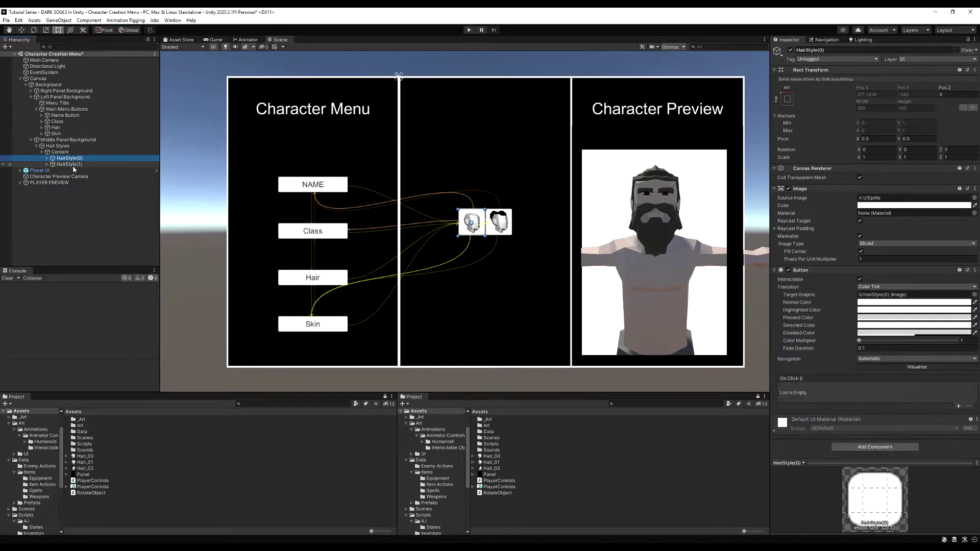
left_click(69, 164, "shift")
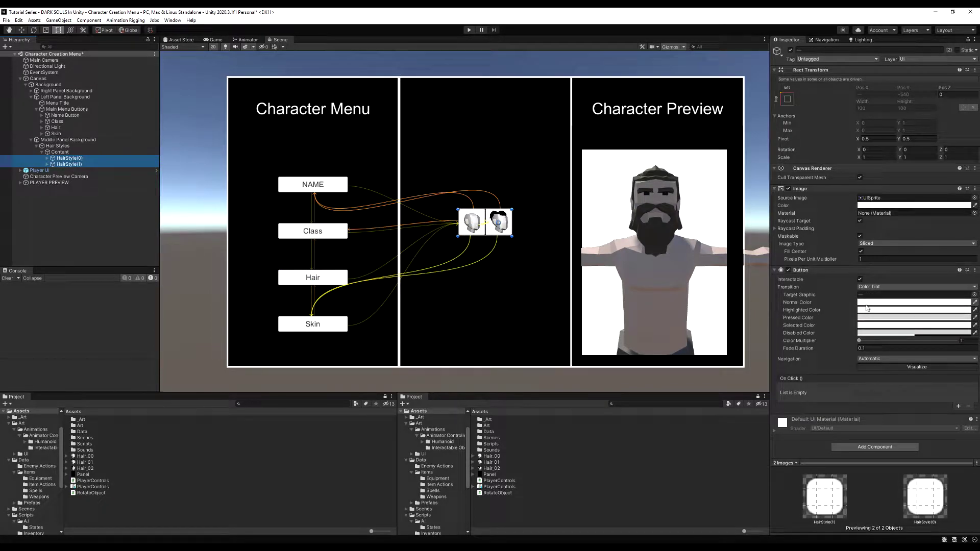
left_click(878, 310)
left_click(919, 364)
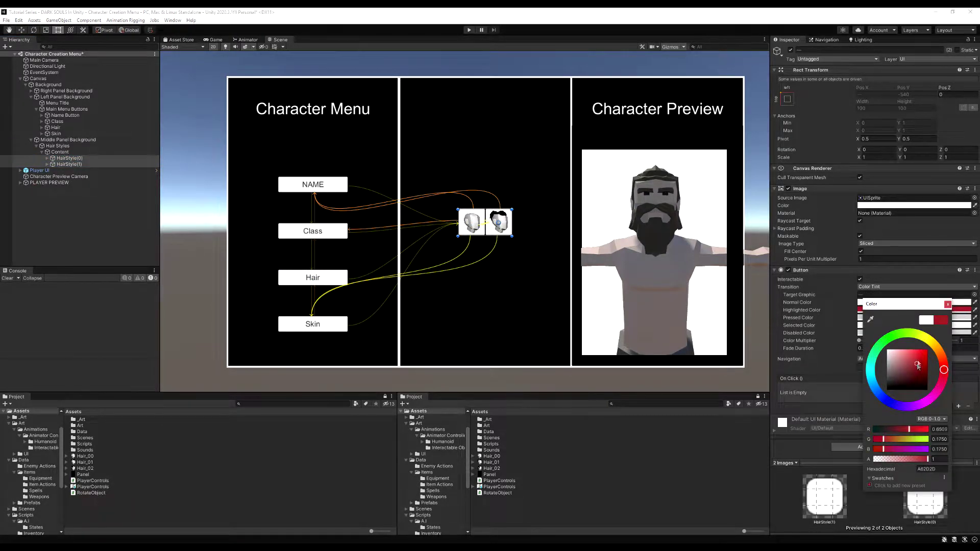
left_click(947, 305)
left_click(914, 325)
left_click(915, 381)
left_click(945, 321)
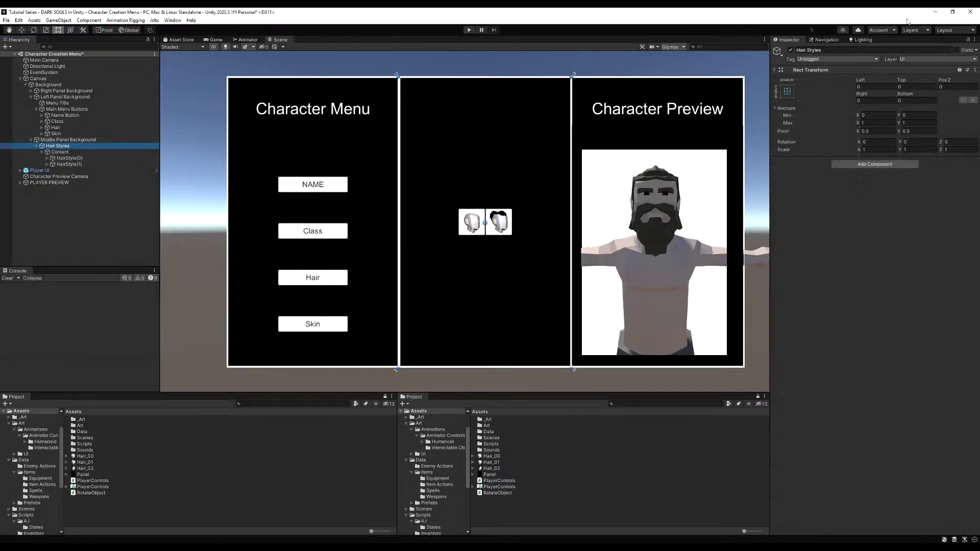
Deactivate the Hair Styles object, then play-test opening the hair panel with the Hair button and selecting a hair style.
left_click(791, 51)
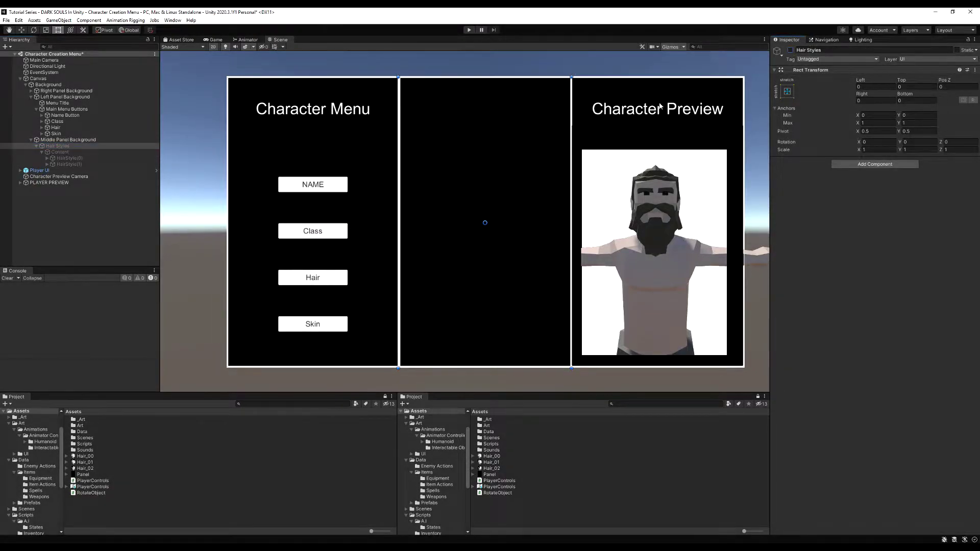
left_click(469, 30)
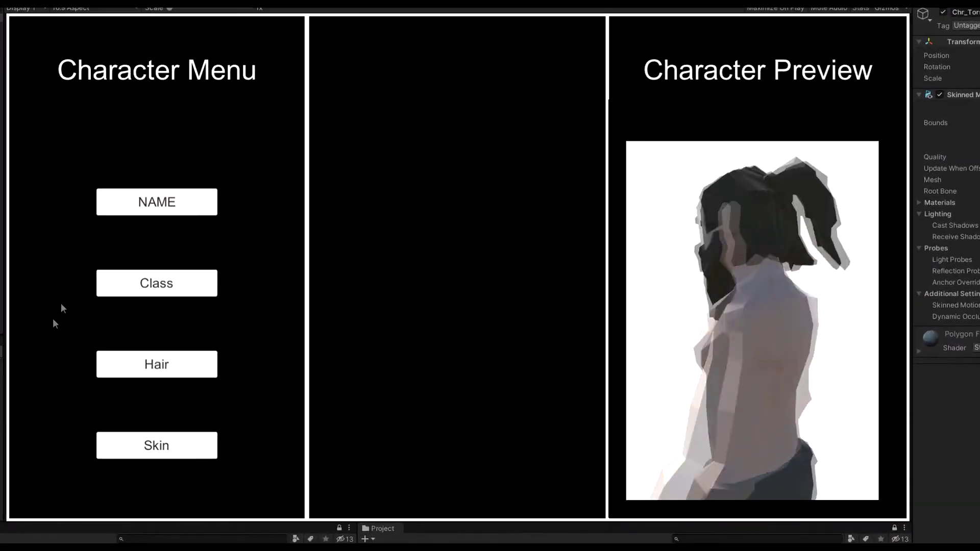
left_click(127, 375)
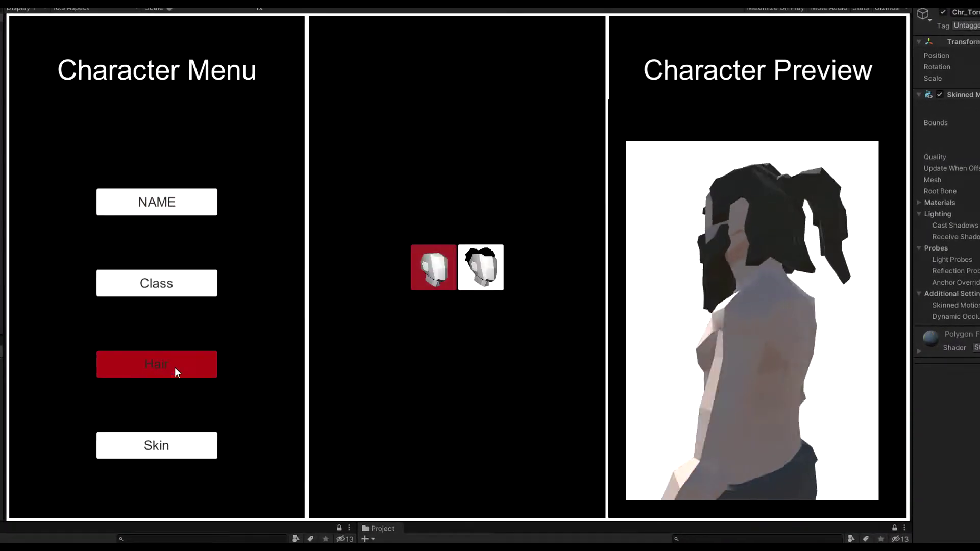
left_click(469, 271)
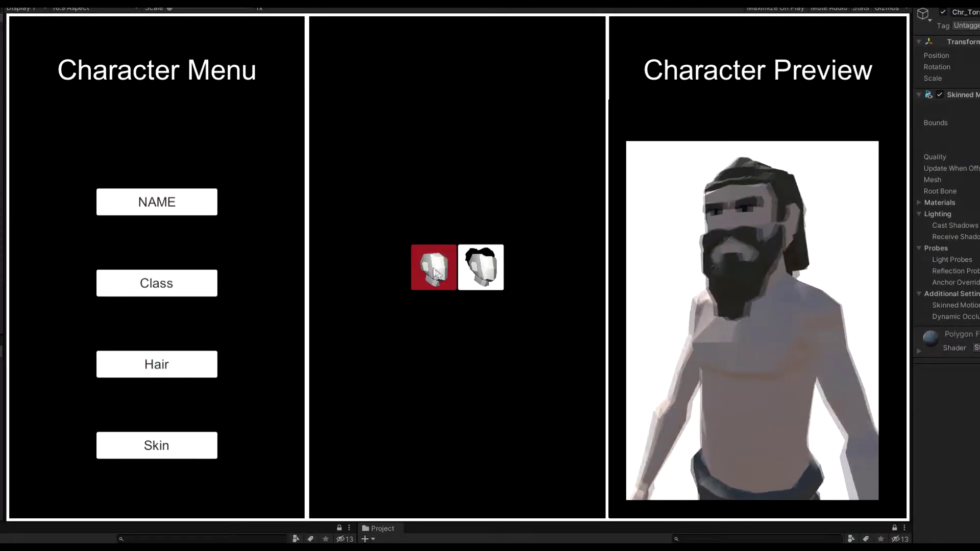
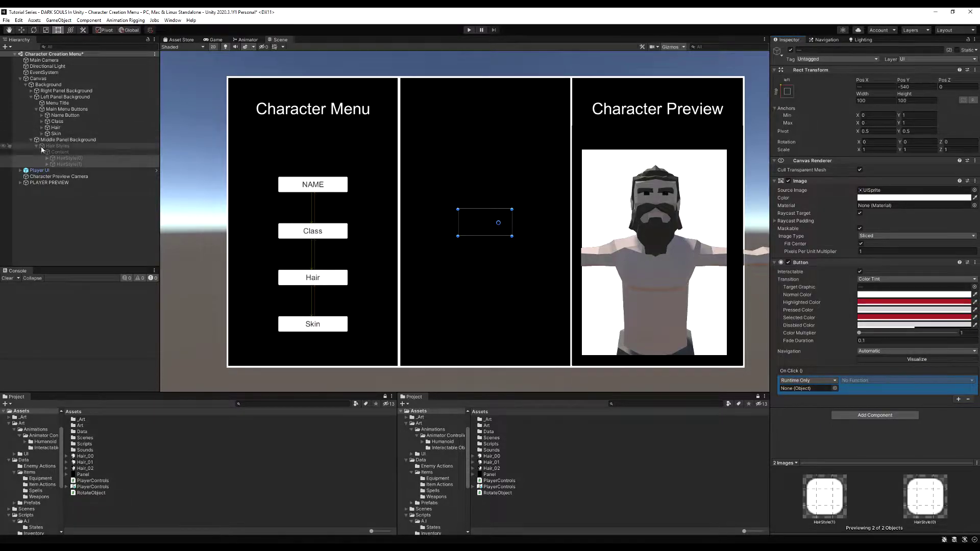
Create a new script named DisableAllGameObjectsOfParent as a component on the Hair Styles object.
left_click(107, 146)
left_click(876, 166)
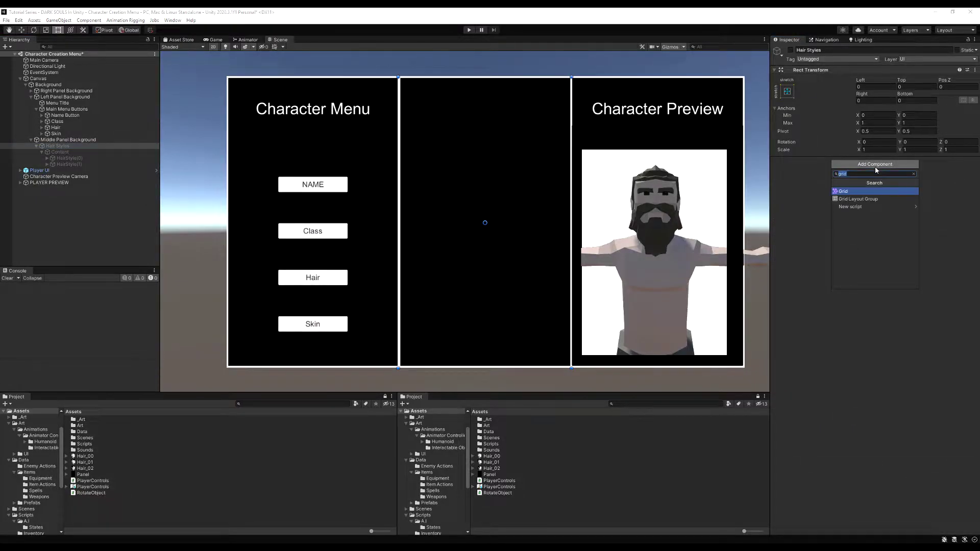
type("DisableAllGameObjectsOfParent")
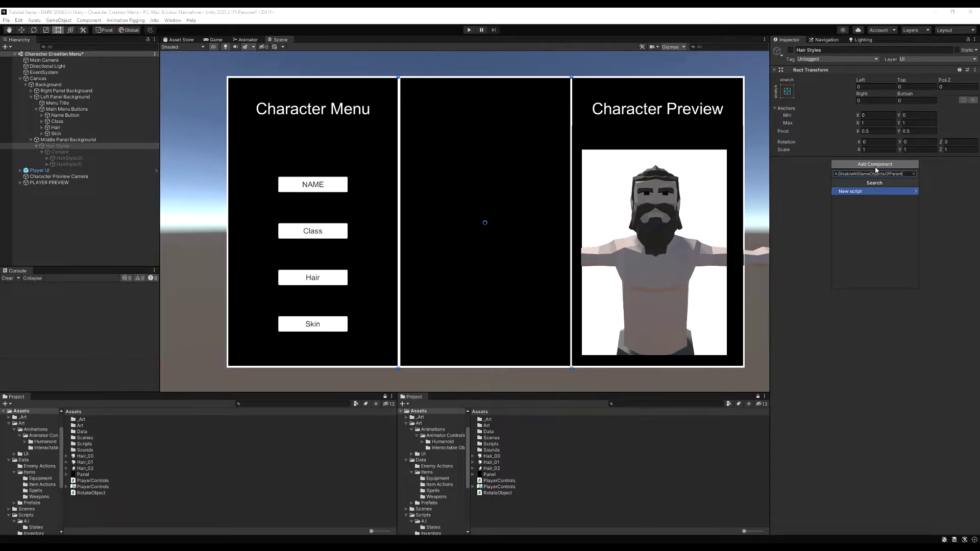
key("Return")
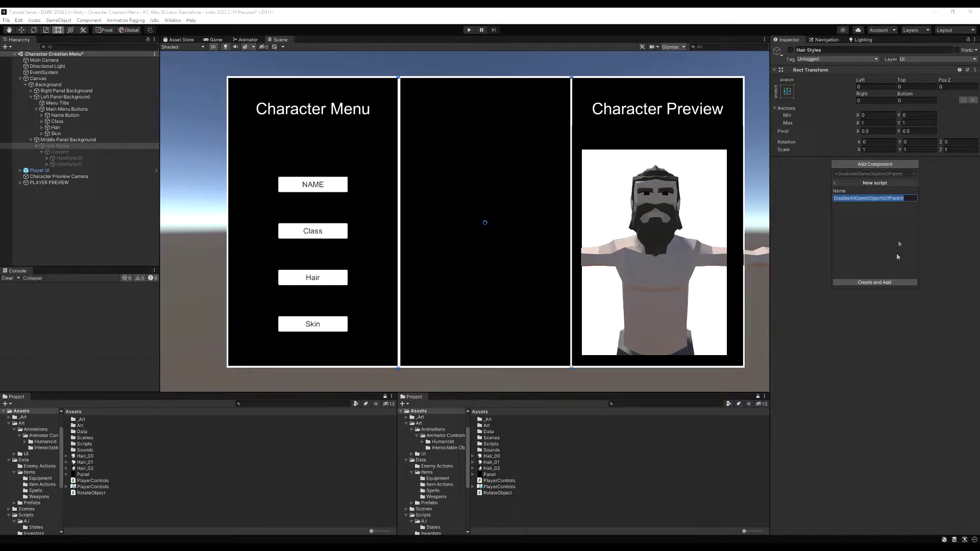
left_click(880, 284)
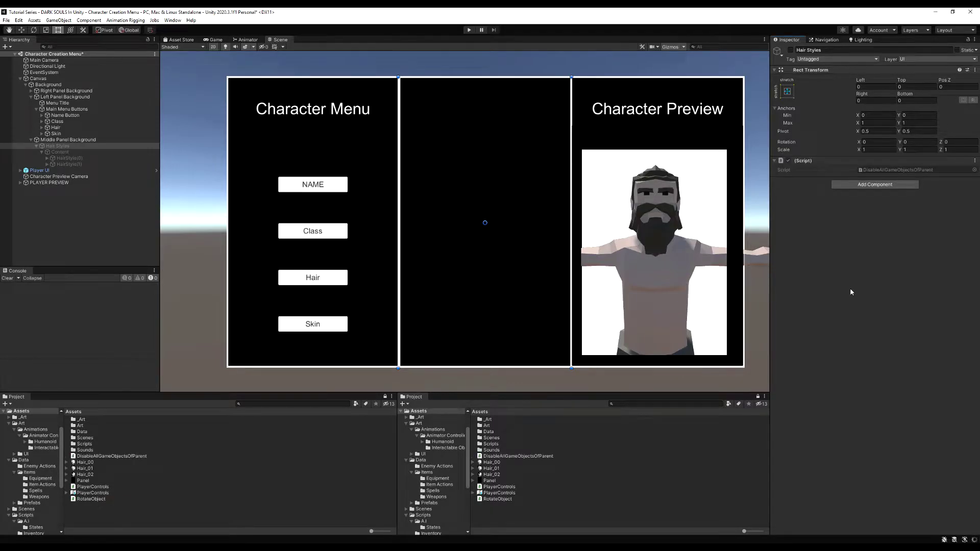
Open the DisableAllGameObjectsOfParent script in Visual Studio and delete its default Start and Update methods with their comments.
double_click(900, 172)
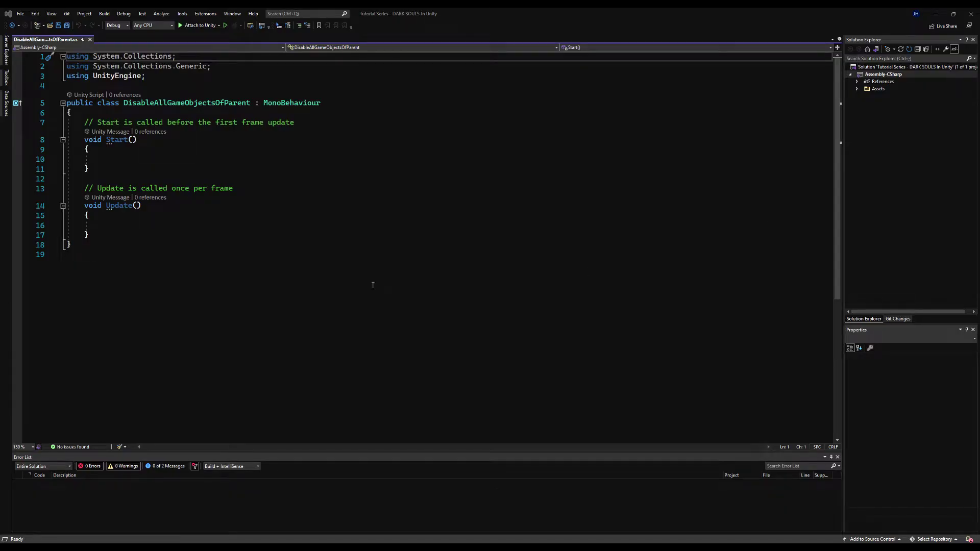
left_click_drag(89, 233, 84, 122)
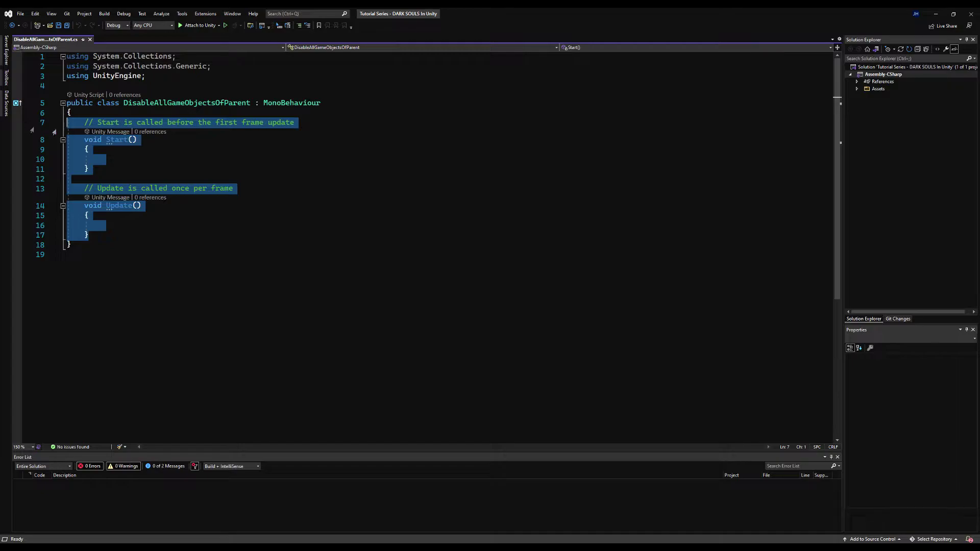
key("Delete")
Declare a public GameObject field named parentGameObject in the DisableAllGameObjectsOfParent class.
type("pub")
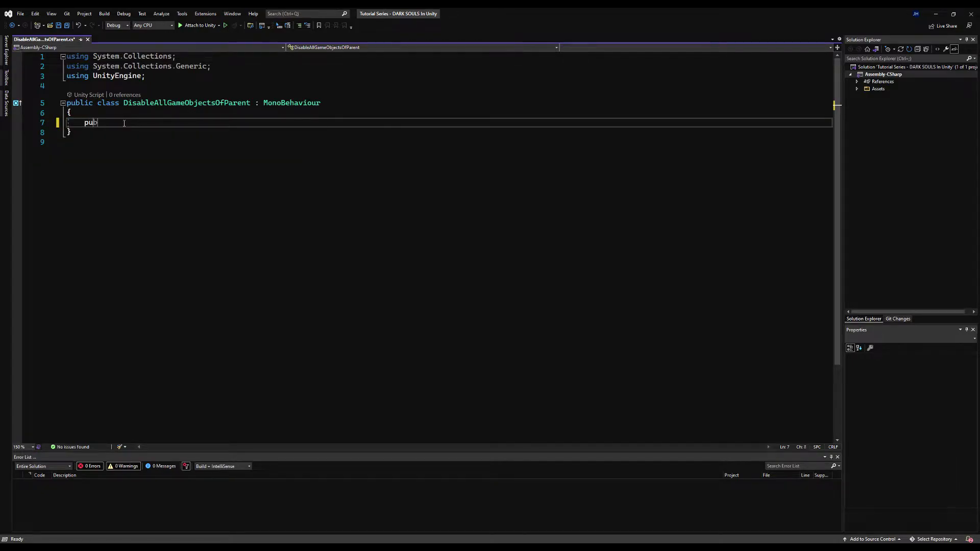
type("lic Game")
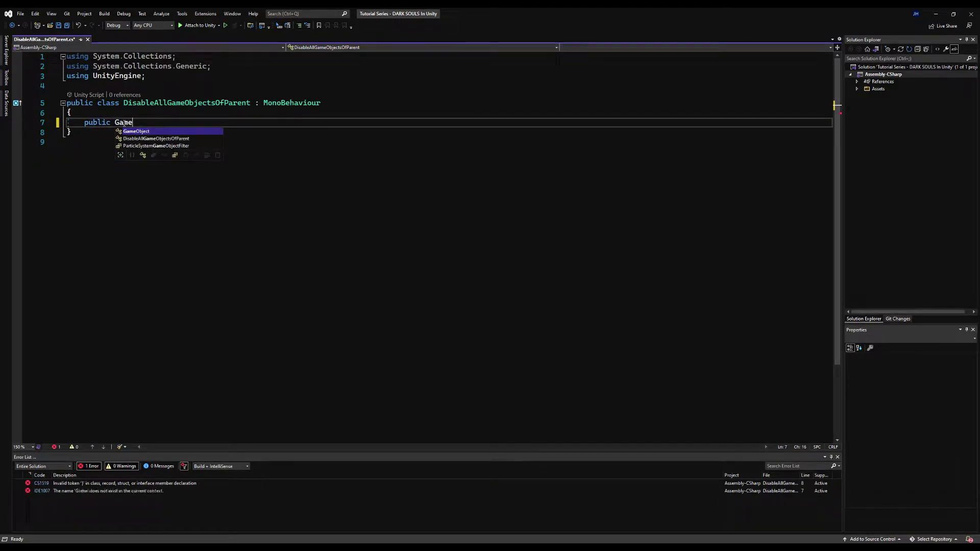
key("Tab")
type("par")
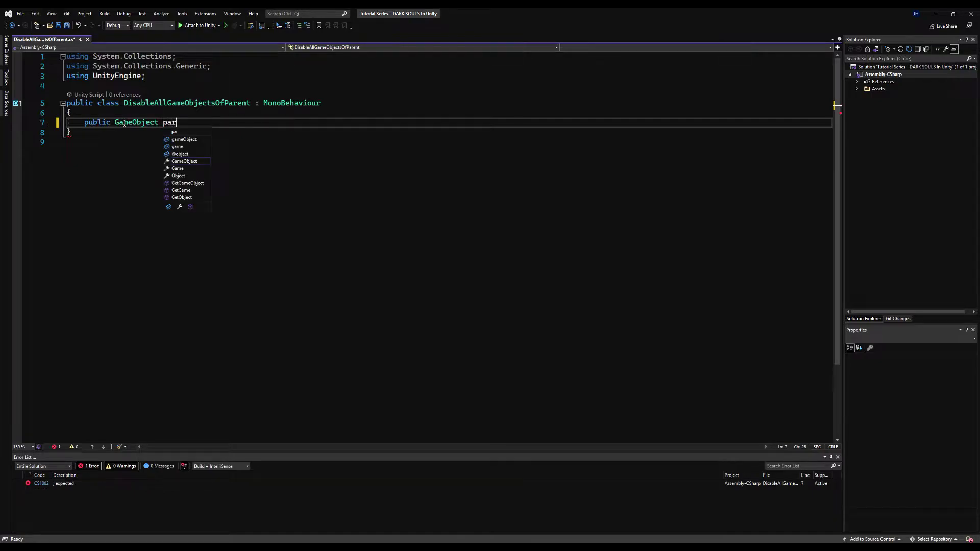
type("entGameObject;")
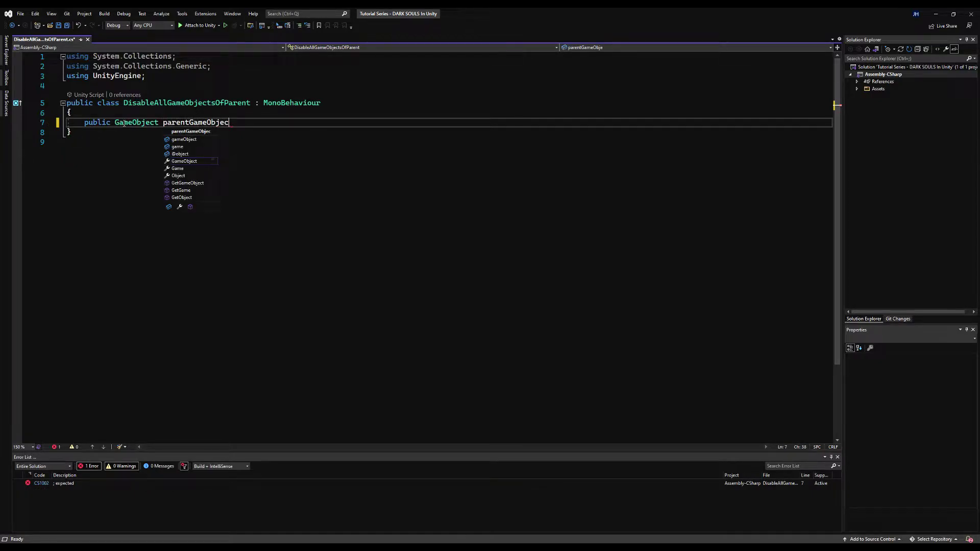
Add an empty public void method named DisableAllChildrenOfSelectedGameObject below the parentGameObject field.
key("Return")
key("Return")
type("public vo")
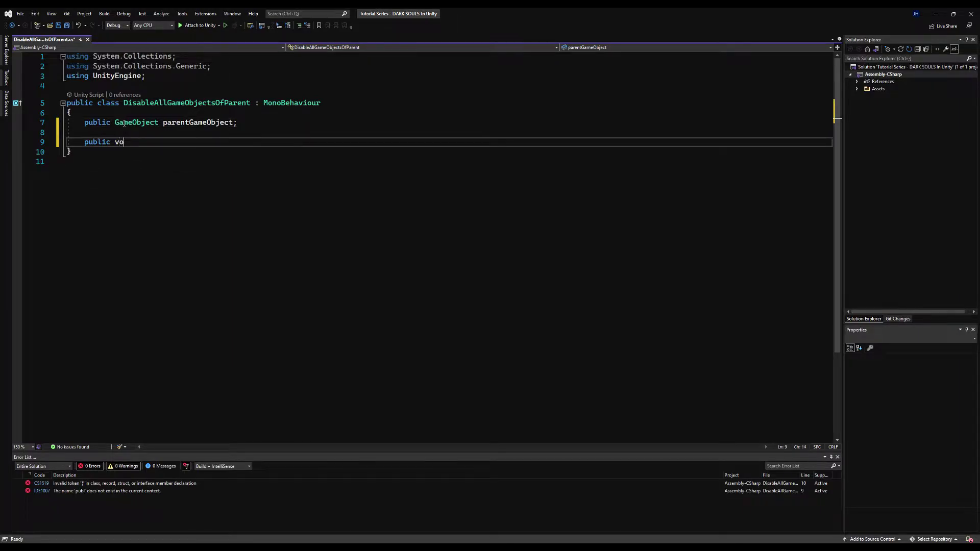
type("id DisableAllChildrenOfSelected")
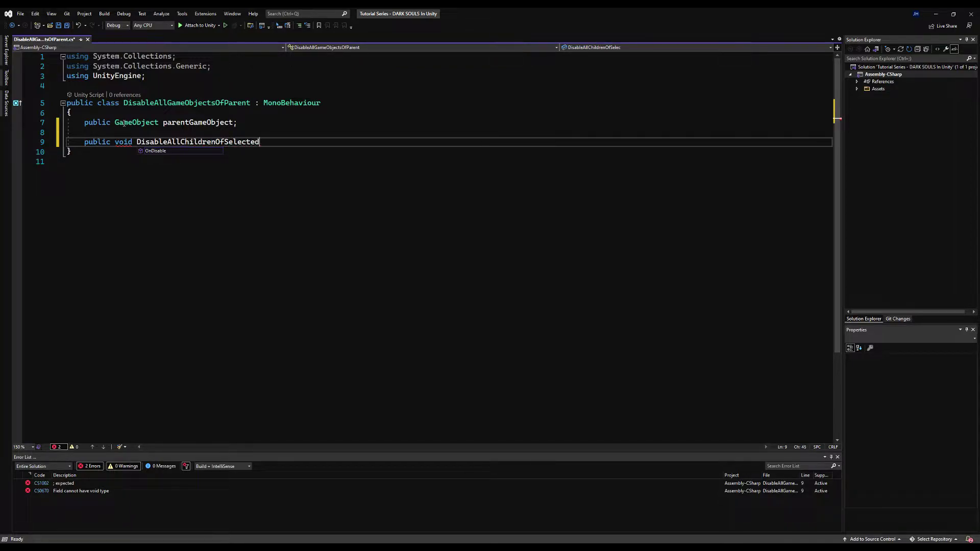
type("GameObject;")
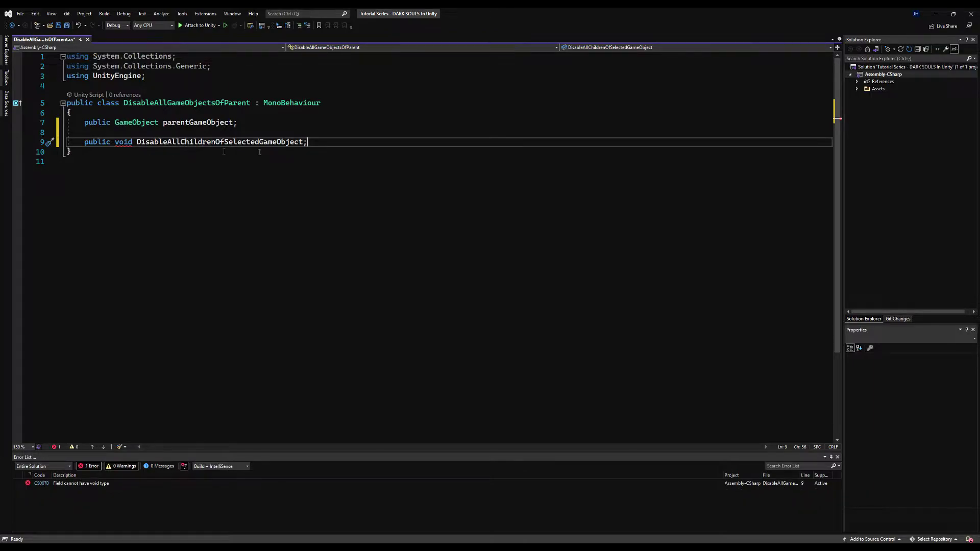
key("BackSpace")
key("Return")
type("{")
key("Return")
left_click(317, 149)
type("(")
left_click(125, 170)
Rename the class and its file from DisableAllGameObjectsOfParent to DisableAllChildrenOfSelectedGameObject.
right_click(128, 103)
left_click(156, 125)
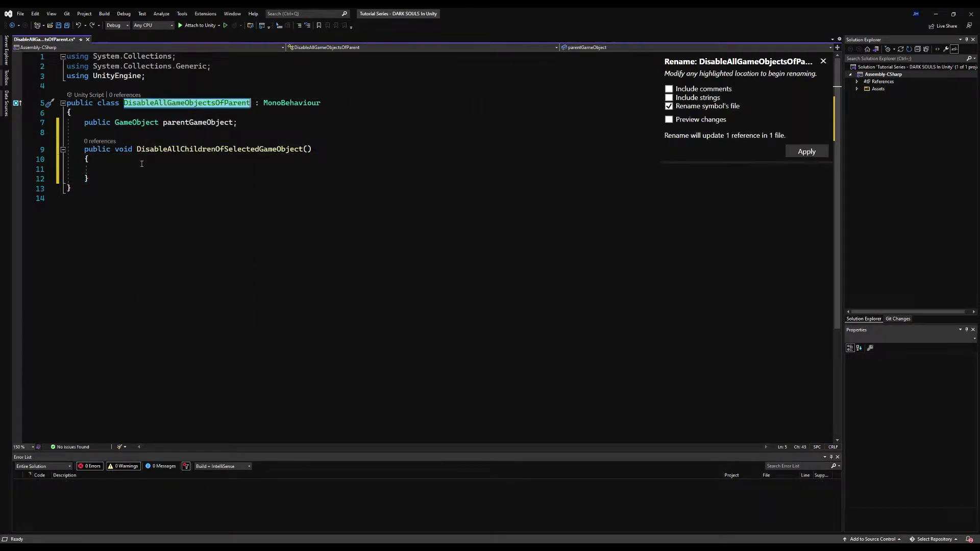
type("DisableAllChildrenOF")
key("BackSpace")
type("fSelected")
type("Game")
type("Object")
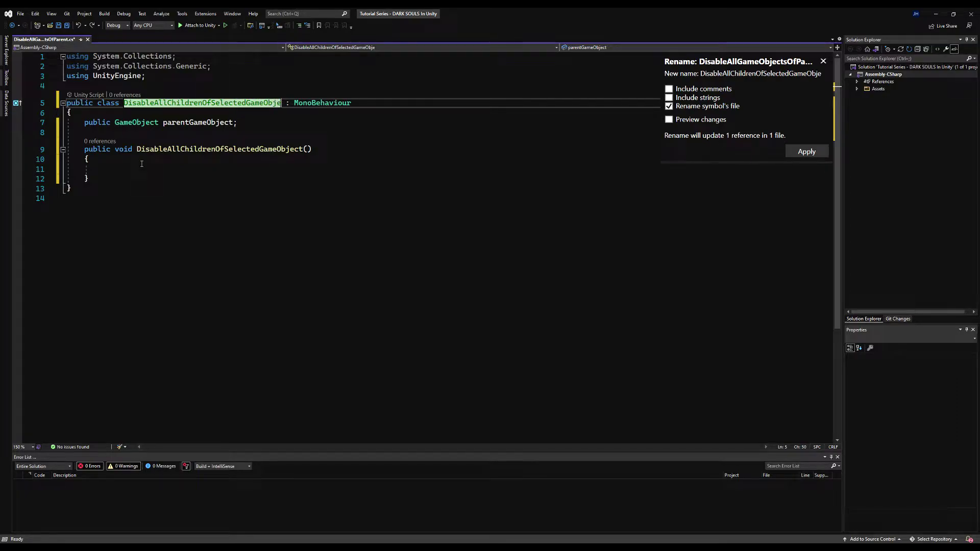
left_click(806, 171)
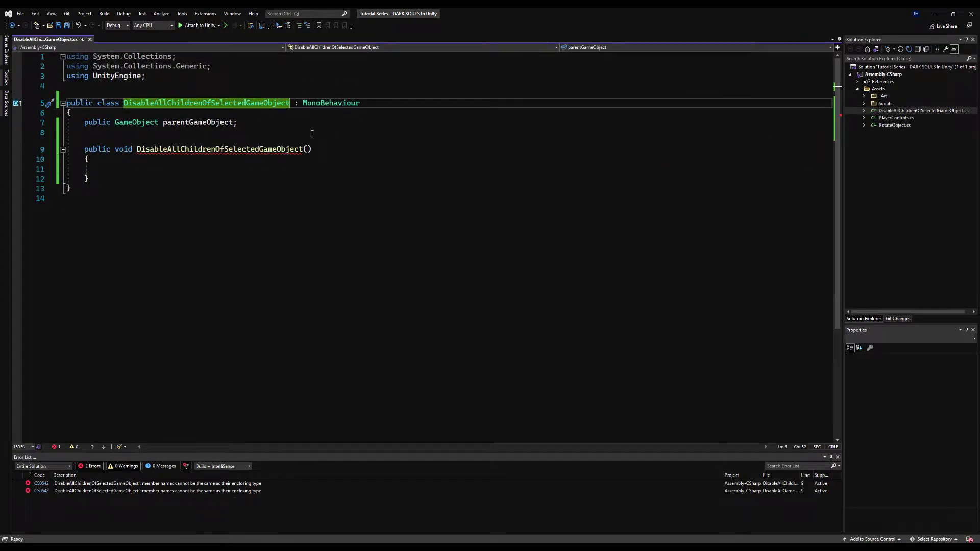
Shorten the method's name to DisableAllChildren.
mouse_move(299, 149)
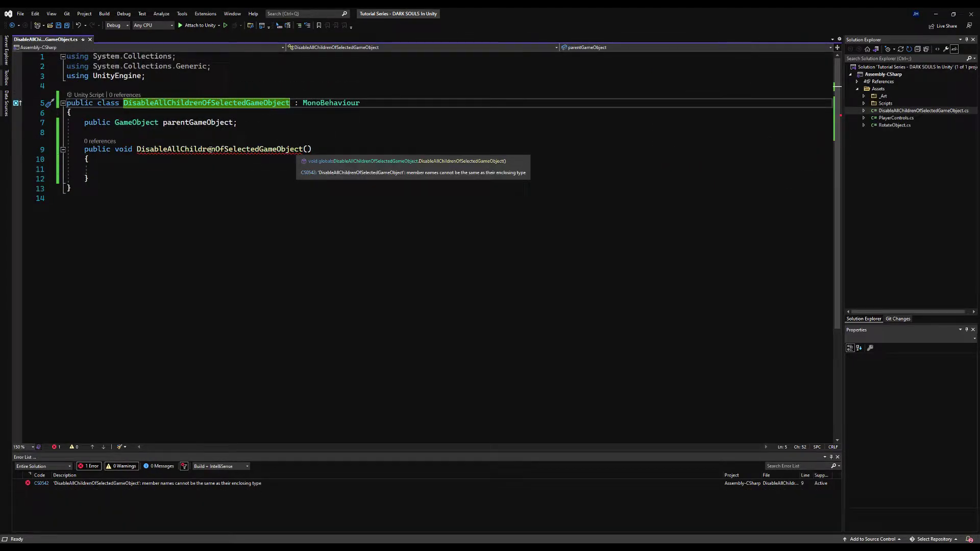
left_click_drag(215, 149, 305, 148)
key("BackSpace")
Add a for loop inside DisableAllChildren that runs while i is less than parentGameObject.transform.childCount.
left_click(194, 173)
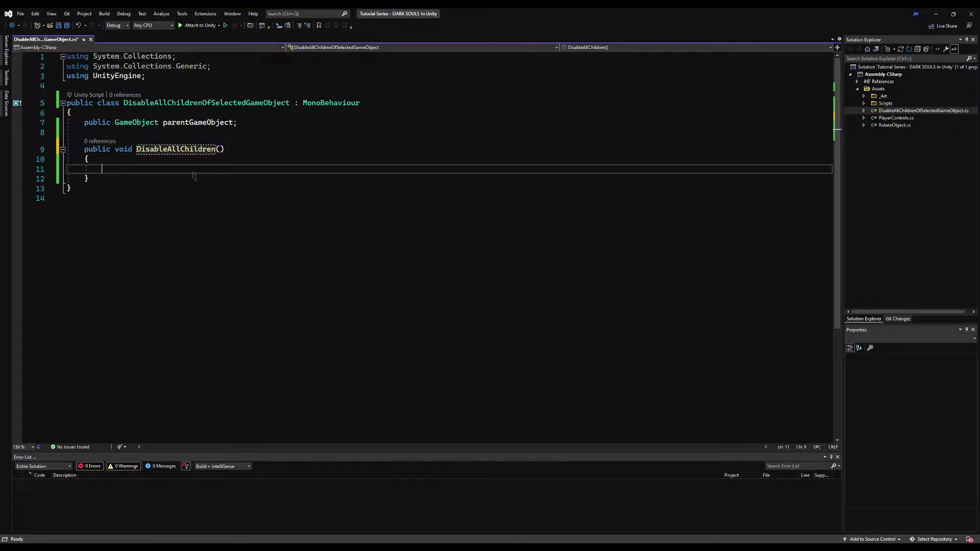
type("for")
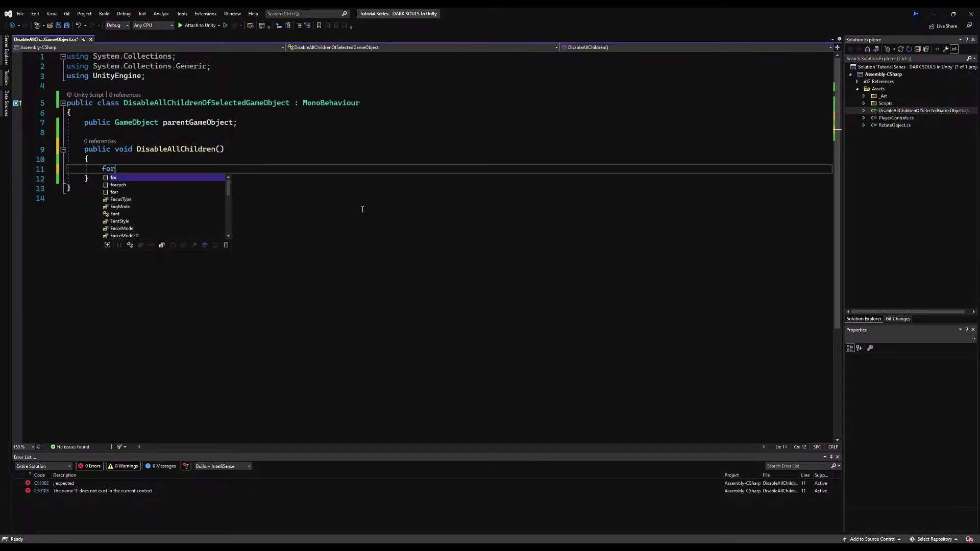
key("Tab")
key("Tab")
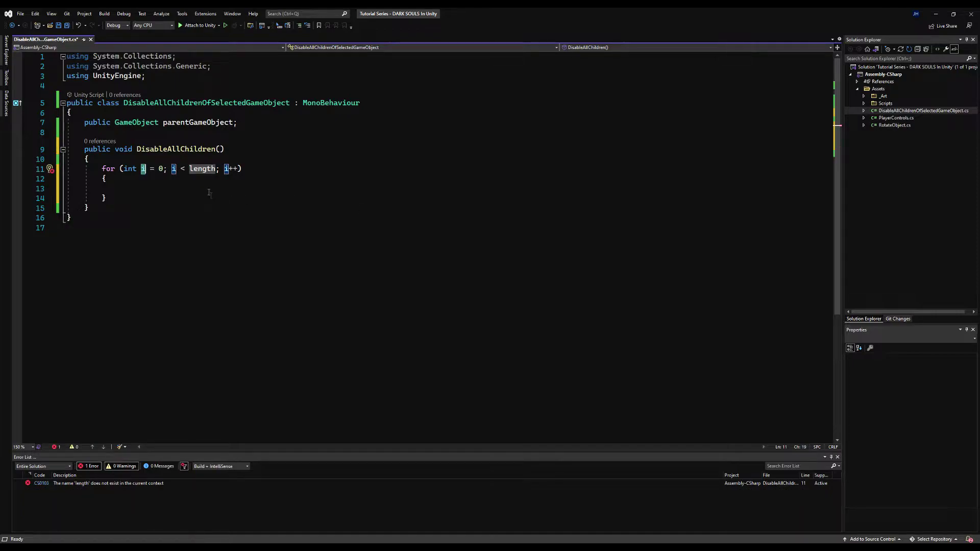
key("Tab")
type("paren")
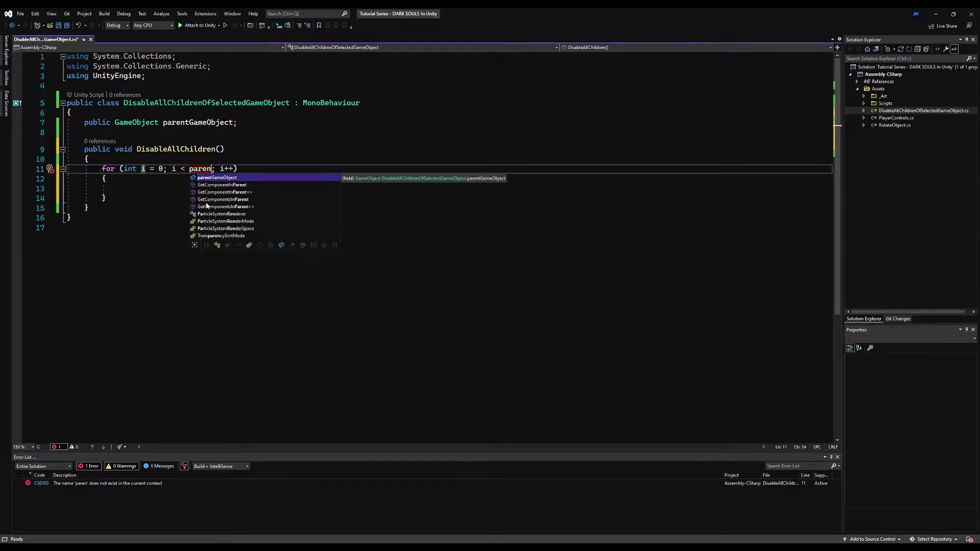
key("Tab")
type(".tr")
key("Tab")
type(".c")
key("Tab")
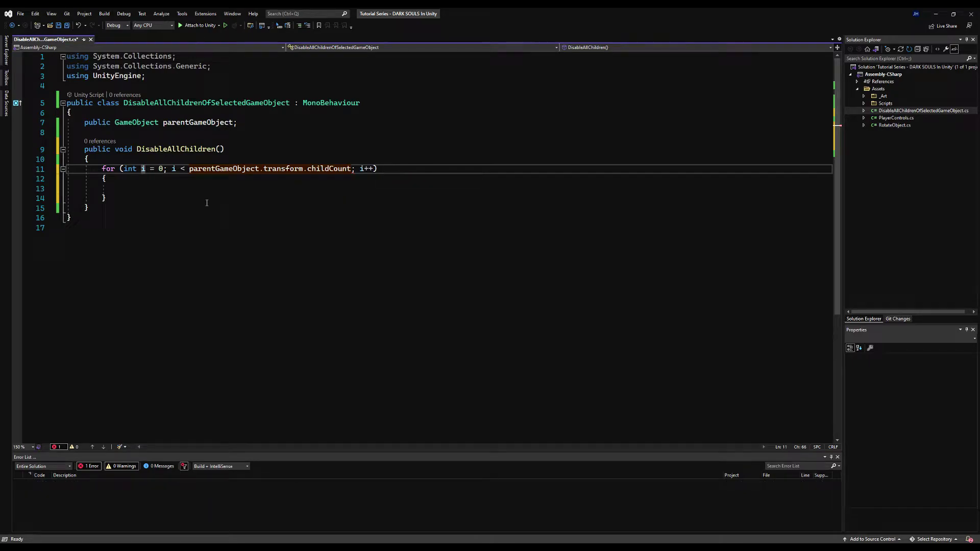
Inside the loop, declare var child as parentGameObject.transform.GetChild(i).gameObject.
left_click(168, 187)
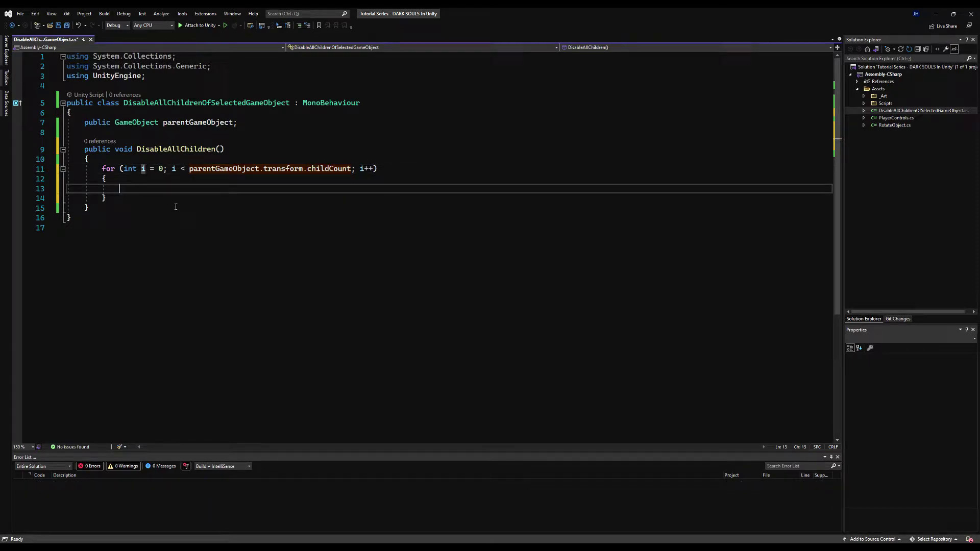
type("var c")
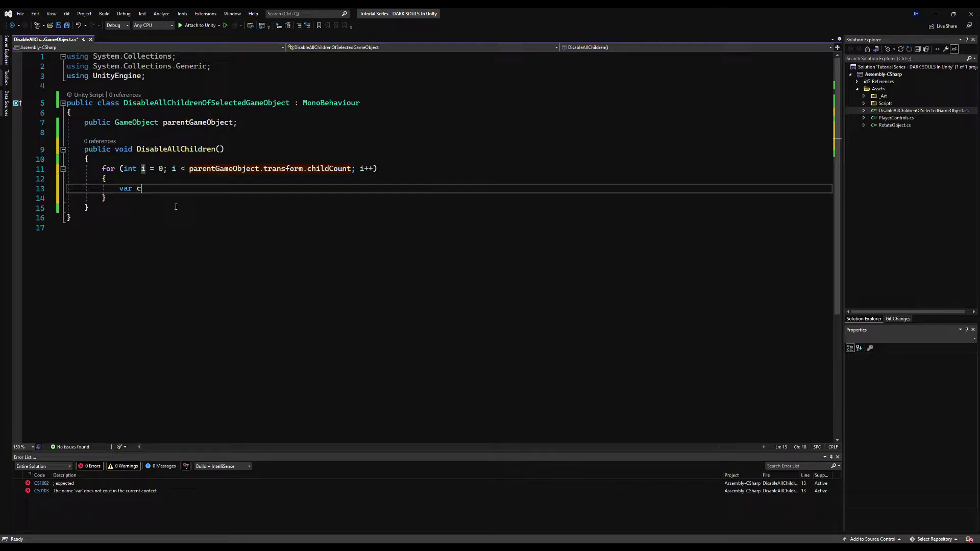
type("hild = sel")
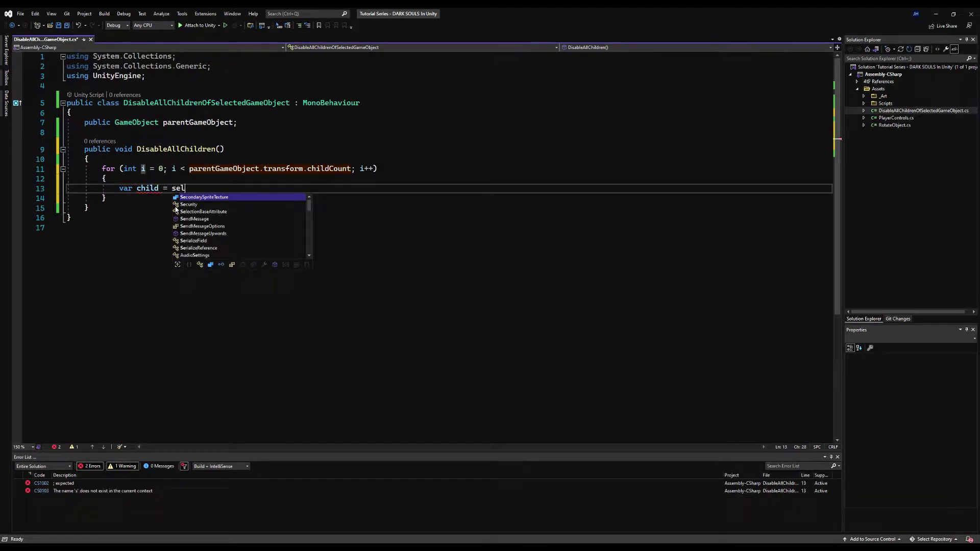
key("BackSpace")
key("BackSpace")
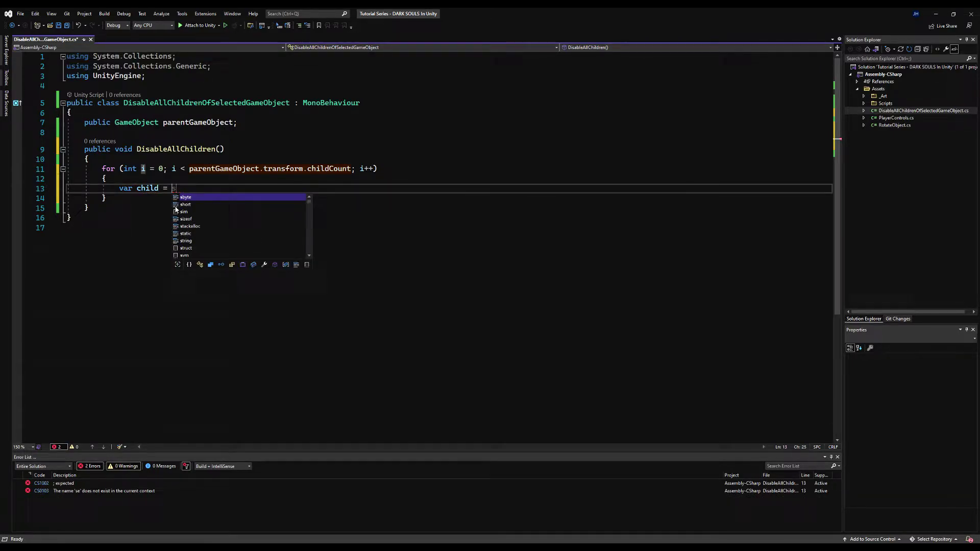
type("pa")
key("Tab")
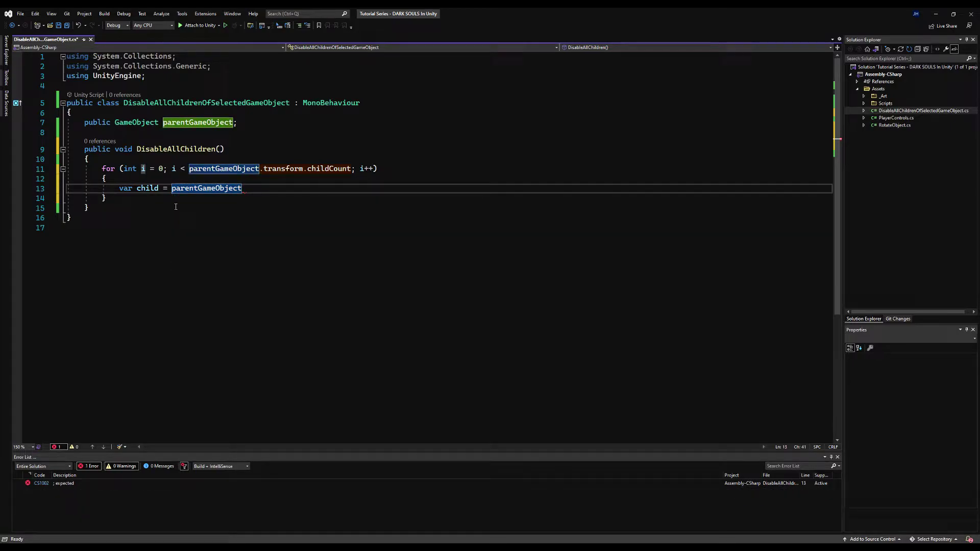
type(".tr")
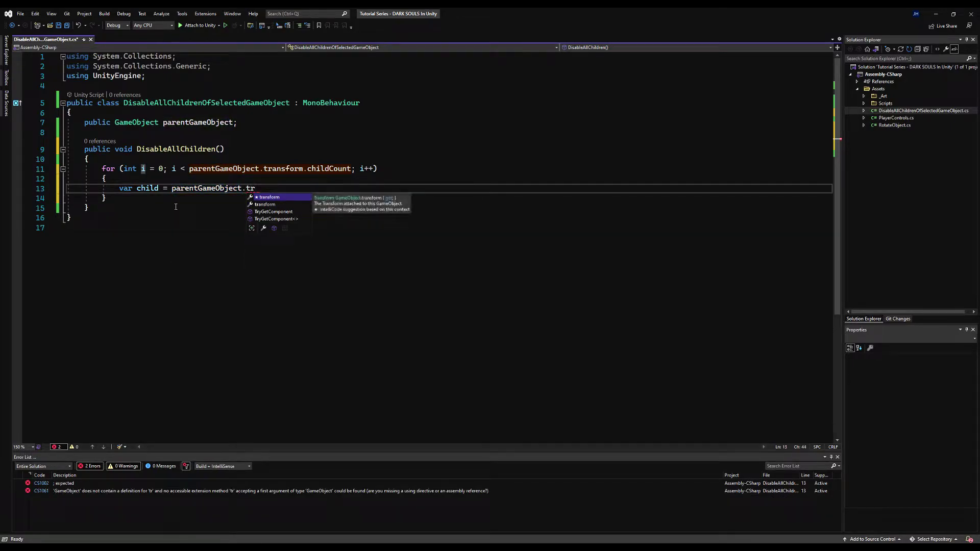
key("Tab")
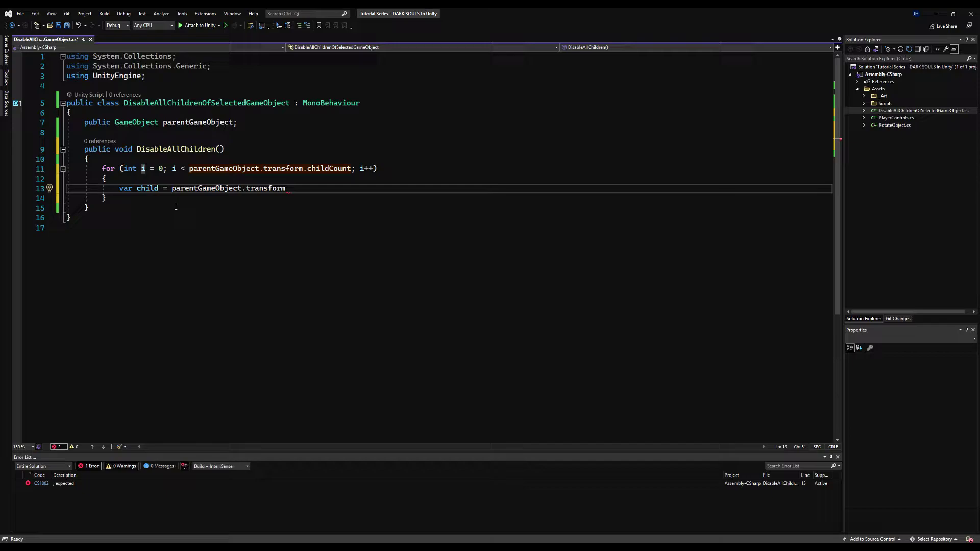
type(".Get")
key("Tab")
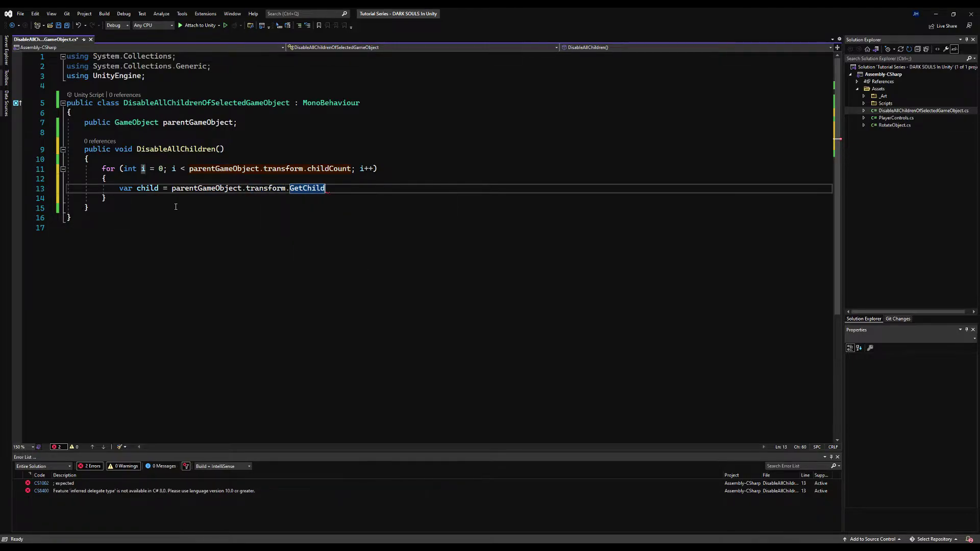
type("(")
type("i)")
type(".,g")
type("a")
key("Tab")
type(";")
Below the child variable, add an if (child != null) block that calls child.SetActive(false), and save the script.
key("Return")
key("Return")
type("if ")
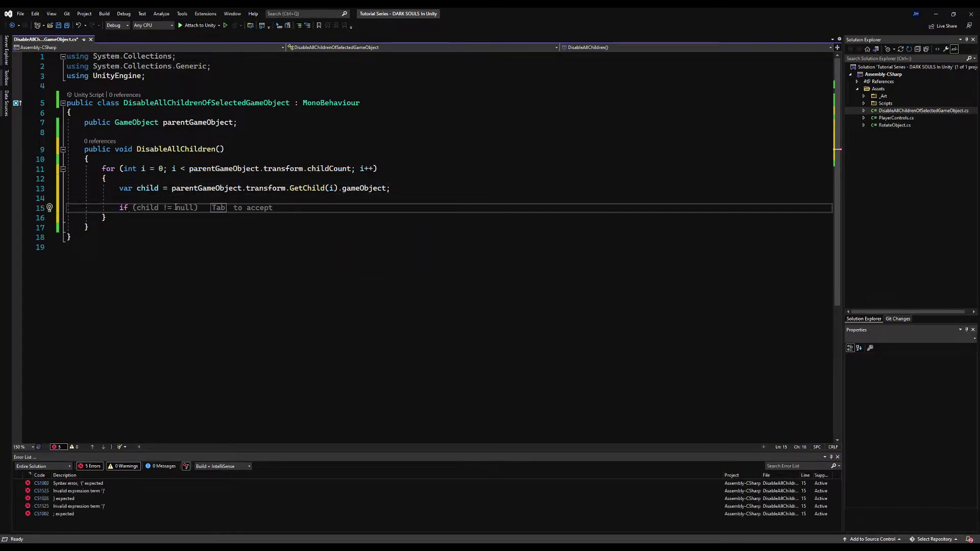
type("(ch")
type("ild")
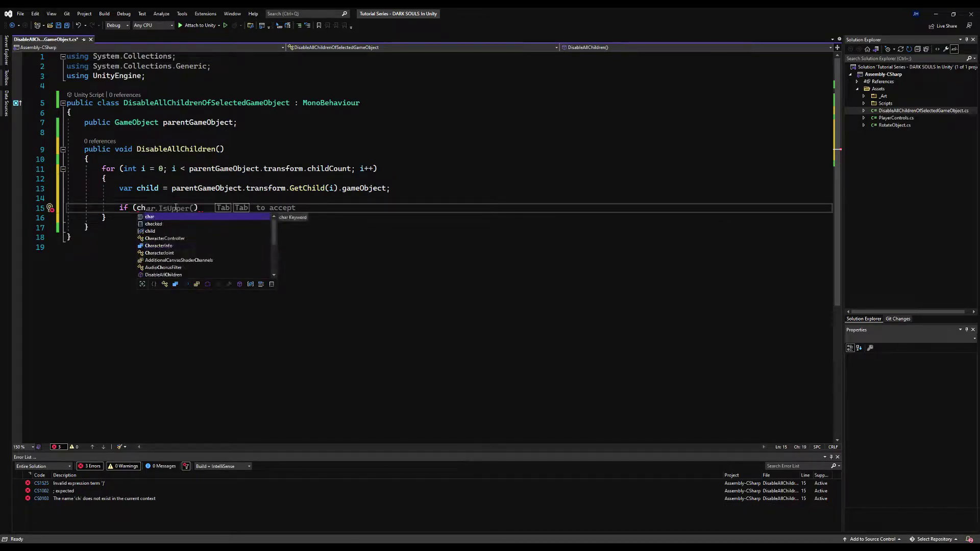
key("Tab")
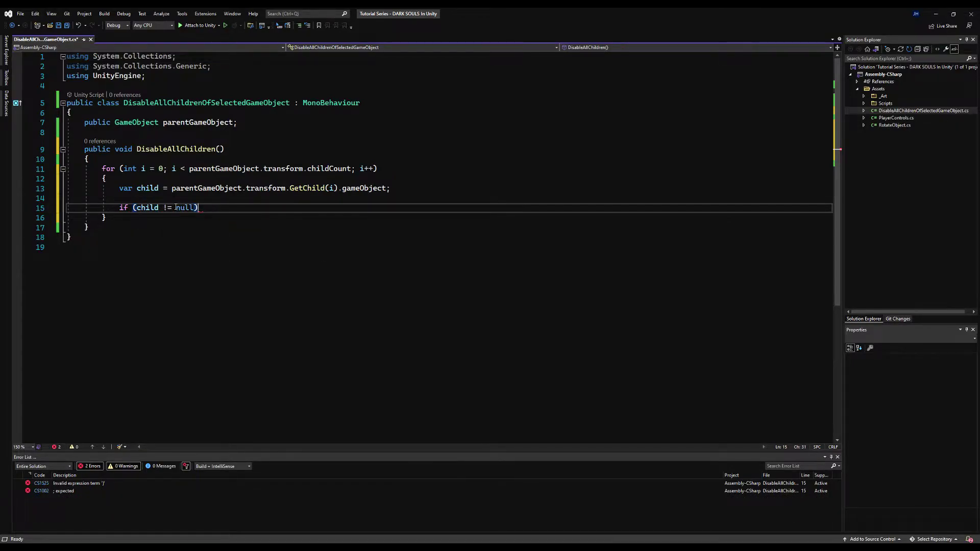
key("Return")
type("{")
key("Return")
type("ch")
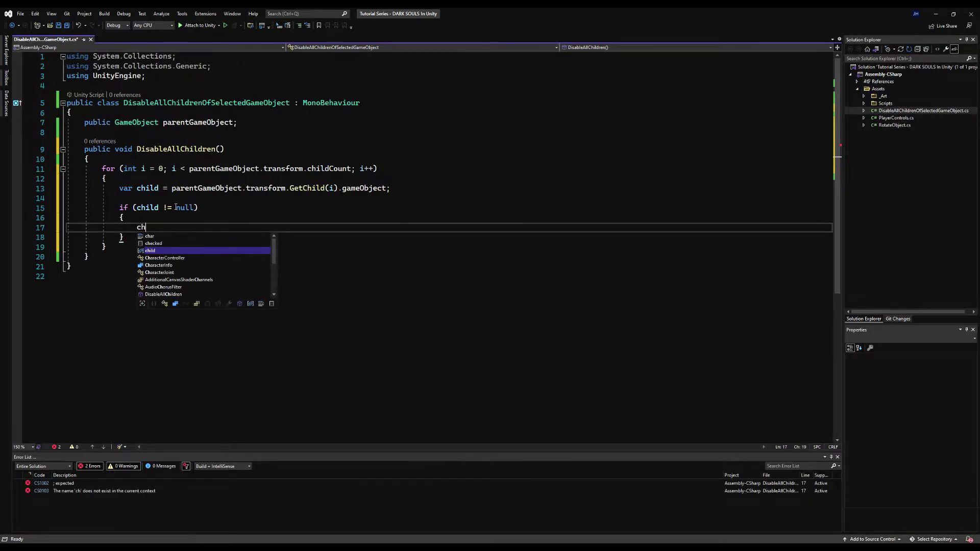
type("ild.SetActive")
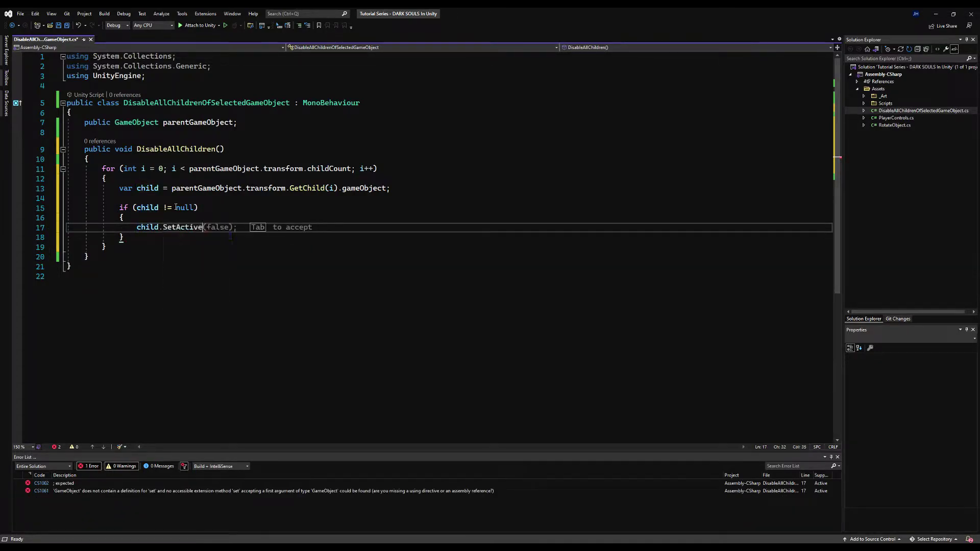
key("Tab")
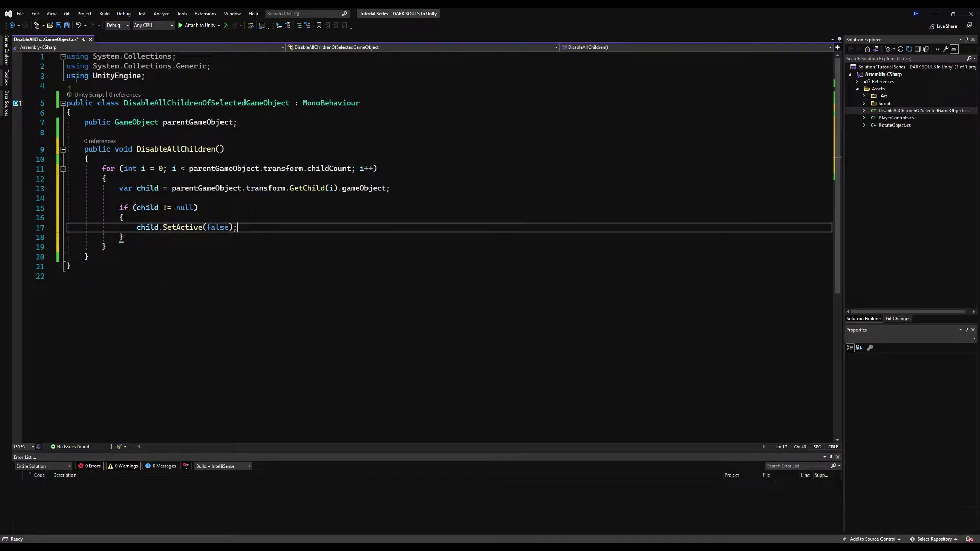
left_click(66, 26)
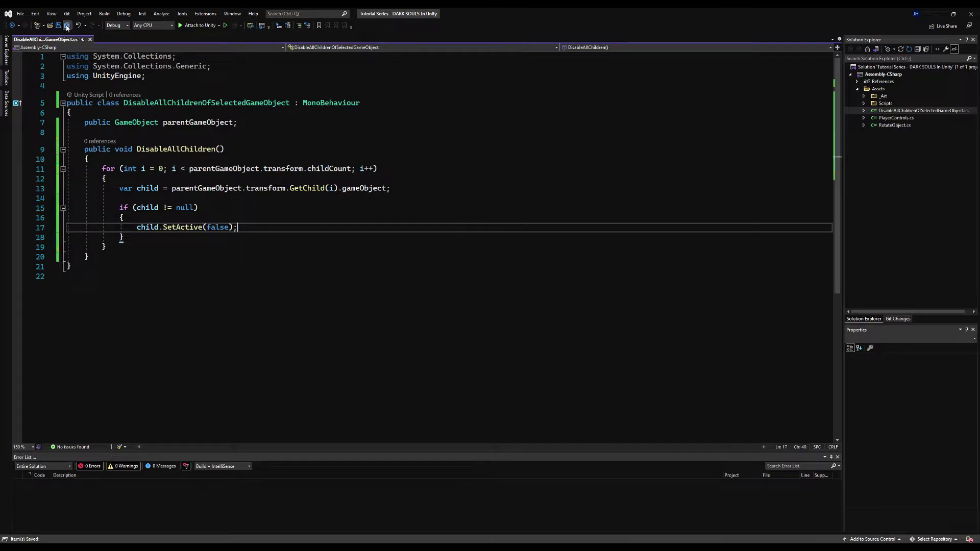
Switch to Unity and assign the player model's All_01_Hair object as the Parent Game Object of the Hair Styles script component.
key("alt+Tab")
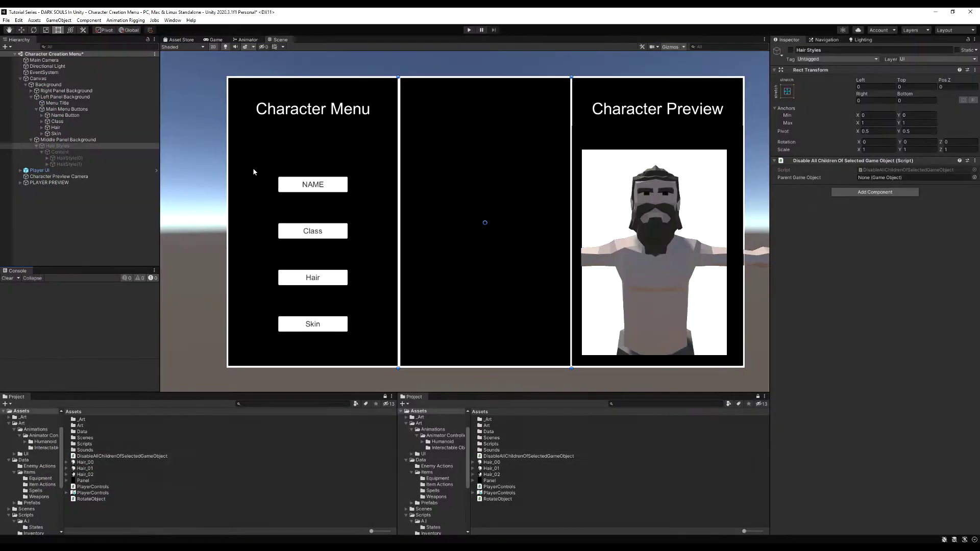
left_click(21, 183)
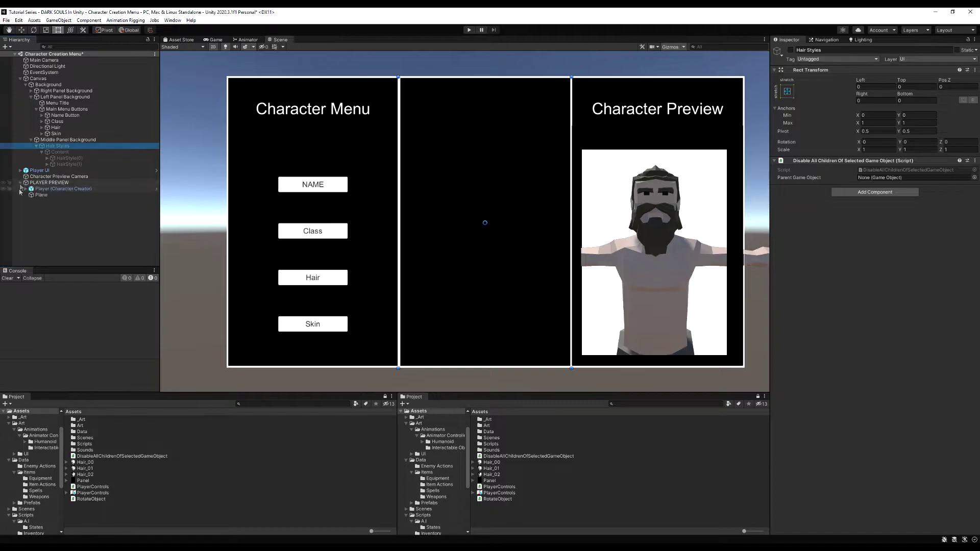
left_click(26, 189)
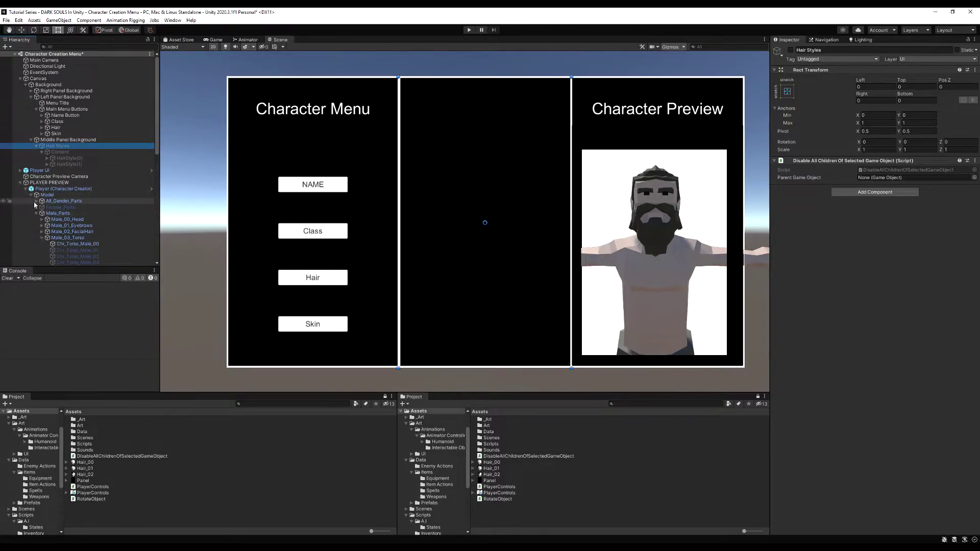
left_click(36, 201)
left_click(41, 213)
scroll(51, 215, "down", 2)
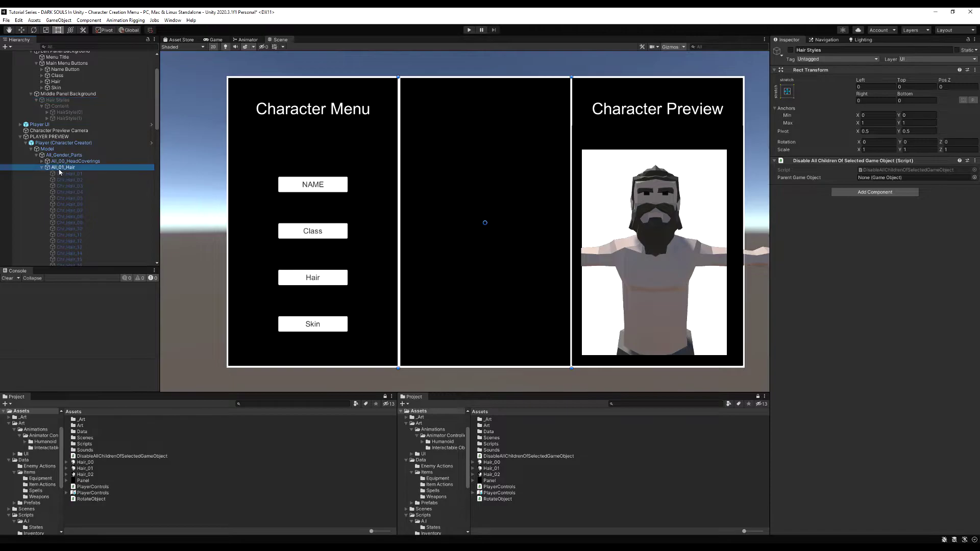
left_click_drag(61, 168, 875, 183)
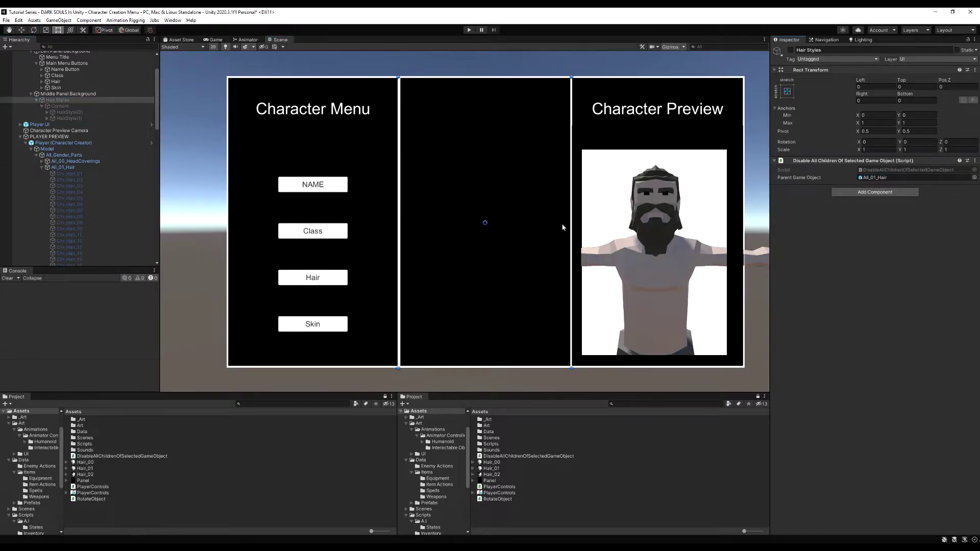
Set HairStyle(0)'s On Click event to call DisableAllChildren on the Hair Styles object.
left_click(26, 144)
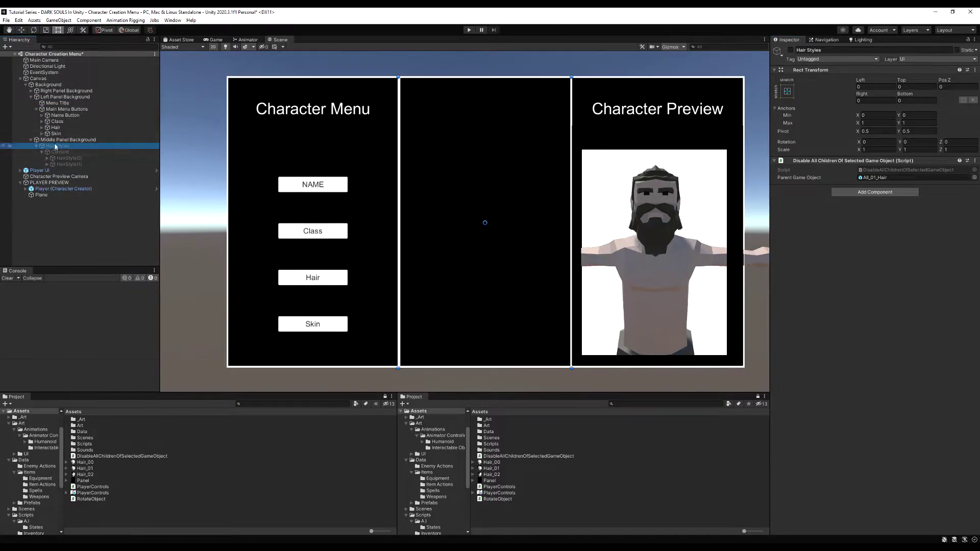
left_click(67, 158)
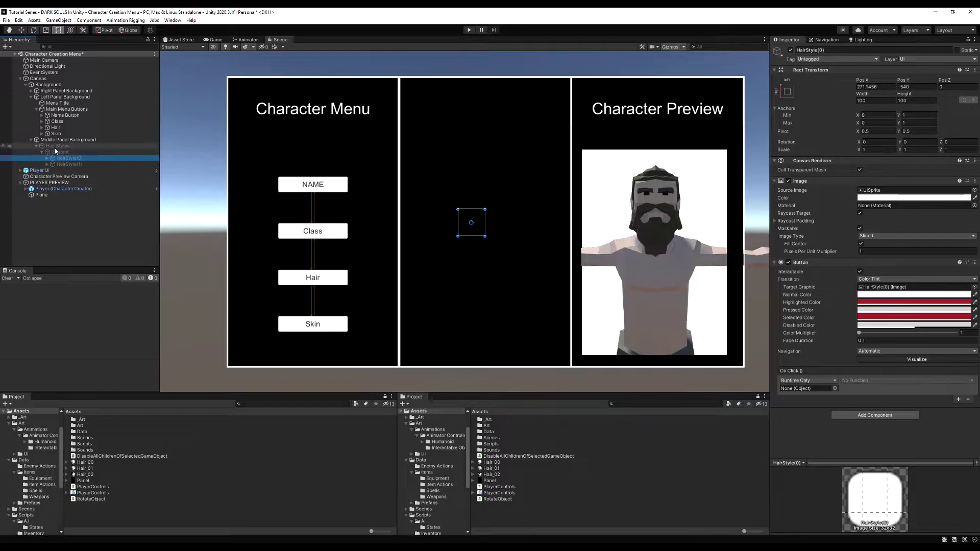
left_click_drag(787, 385, 806, 388)
left_click(860, 381)
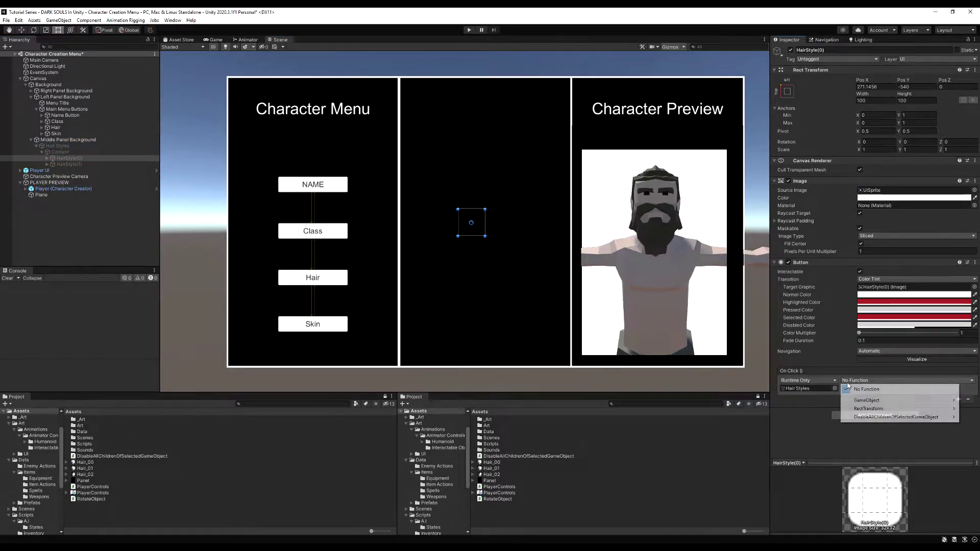
mouse_move(872, 416)
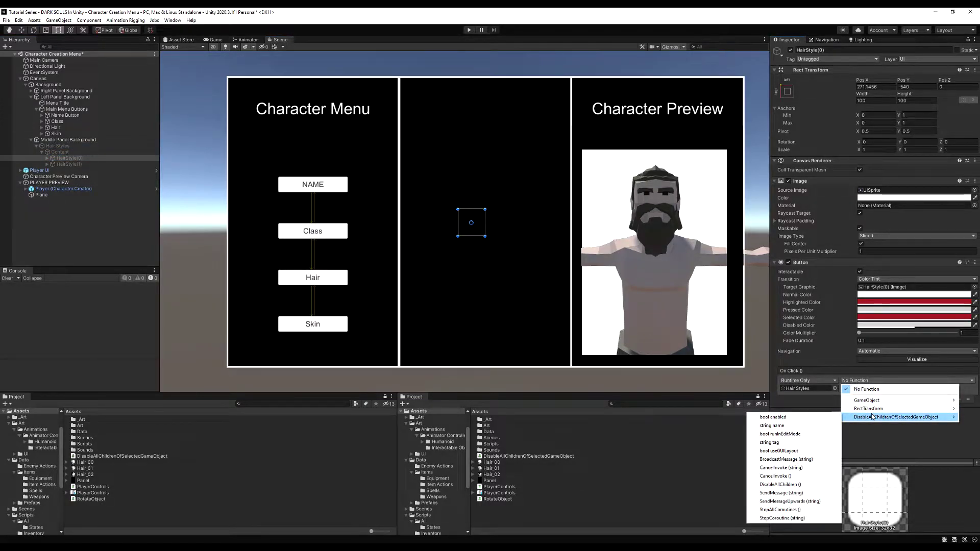
left_click(780, 484)
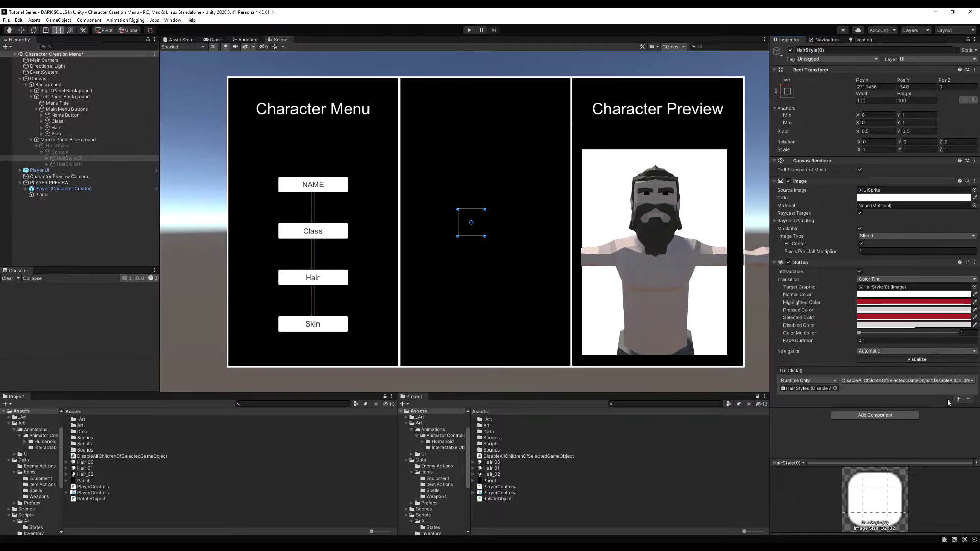
Set HairStyle(1)'s existing On Click entry to call DisableAllChildren on the Hair Styles object.
left_click(69, 165)
left_click_drag(57, 146, 805, 390)
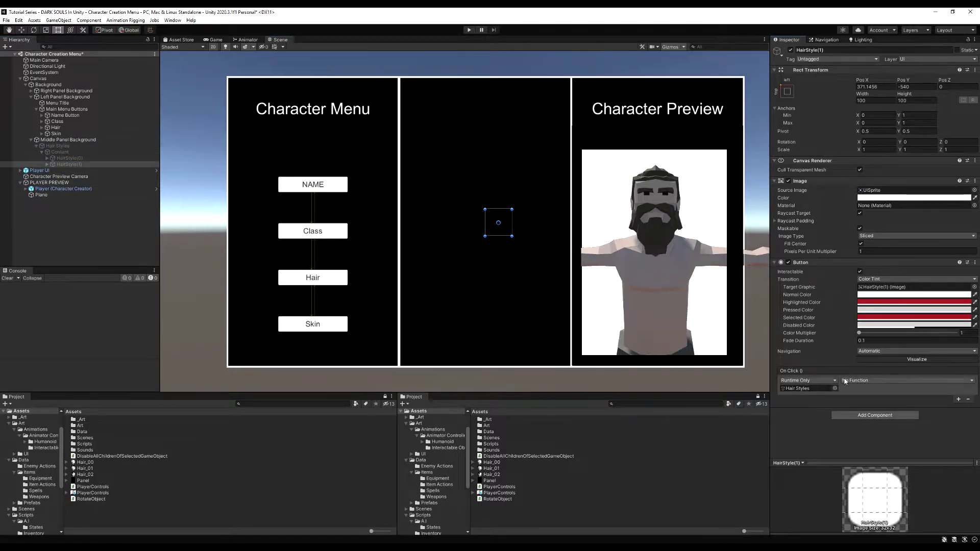
left_click(862, 380)
mouse_move(867, 418)
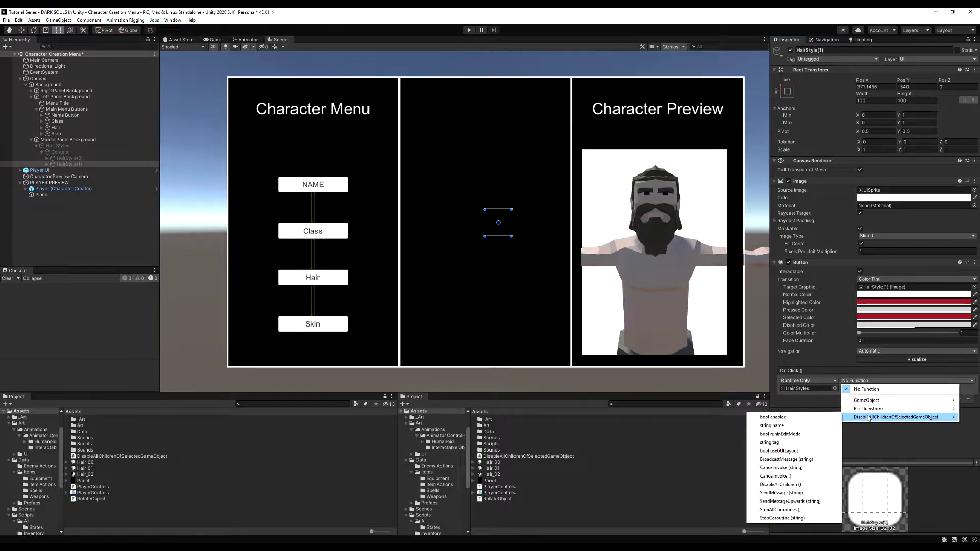
left_click(780, 485)
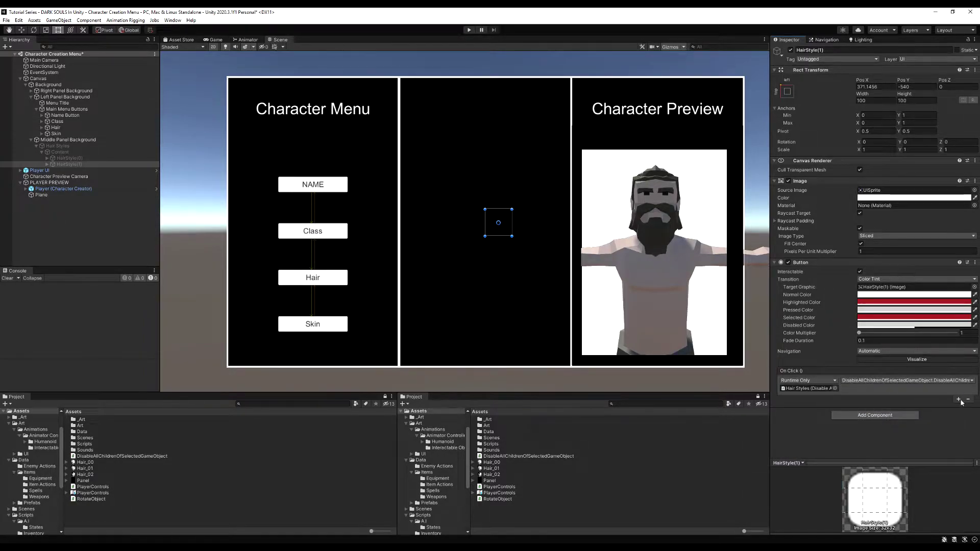
Add a second On Click entry to HairStyle(1) that calls GameObject.SetActive on Chr_Hair_01 with its value enabled.
left_click(959, 400)
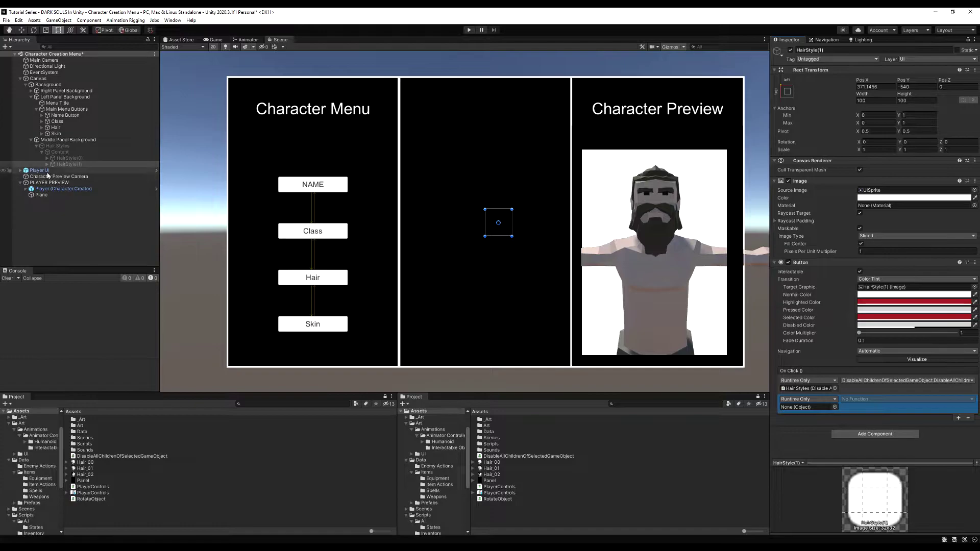
left_click(25, 188)
left_click(42, 213)
scroll(69, 214, "down", 5)
left_click_drag(72, 151, 841, 407)
left_click(863, 399)
mouse_move(867, 413)
left_click(794, 477)
left_click(843, 407)
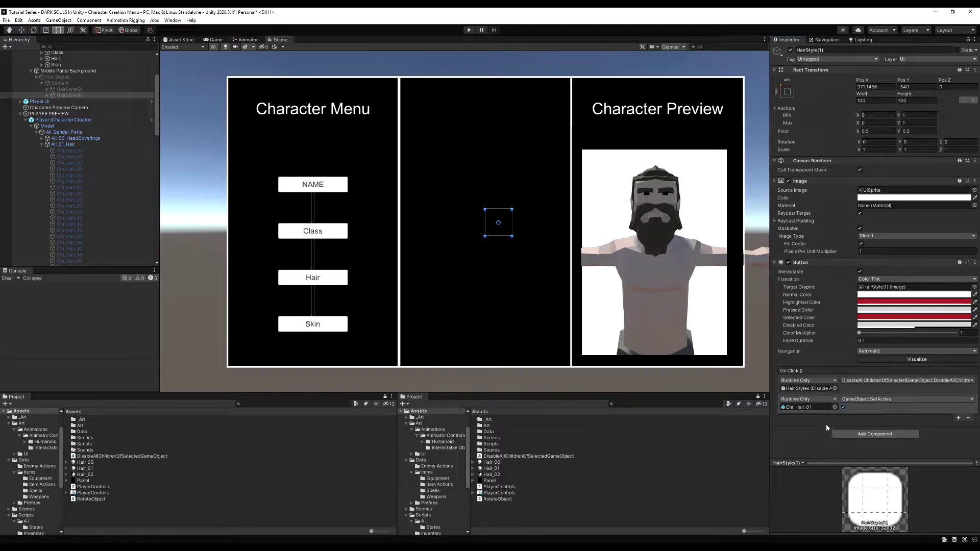
Test both hair style buttons from the Hair menu in play mode, then stop playing.
key("ctrl+p")
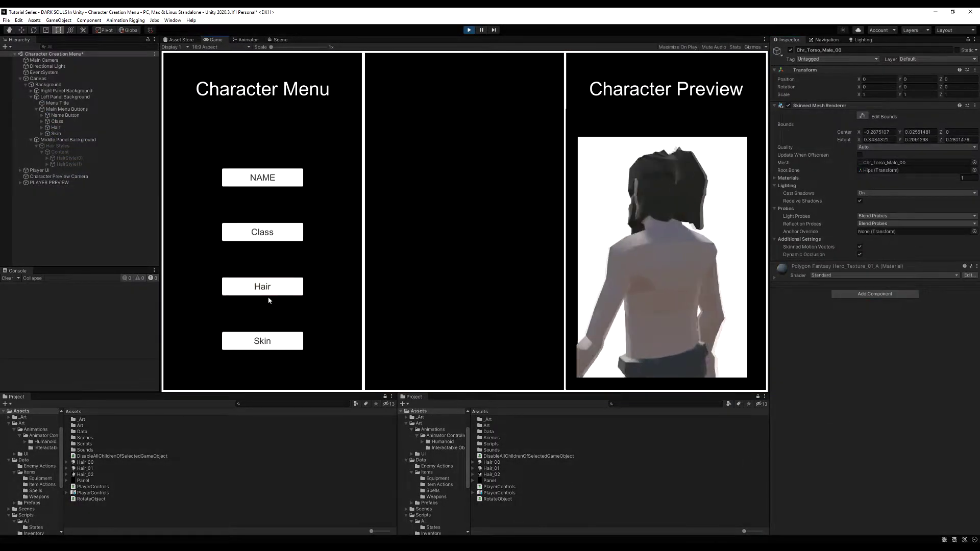
left_click(270, 294)
left_click(435, 228)
left_click(490, 219)
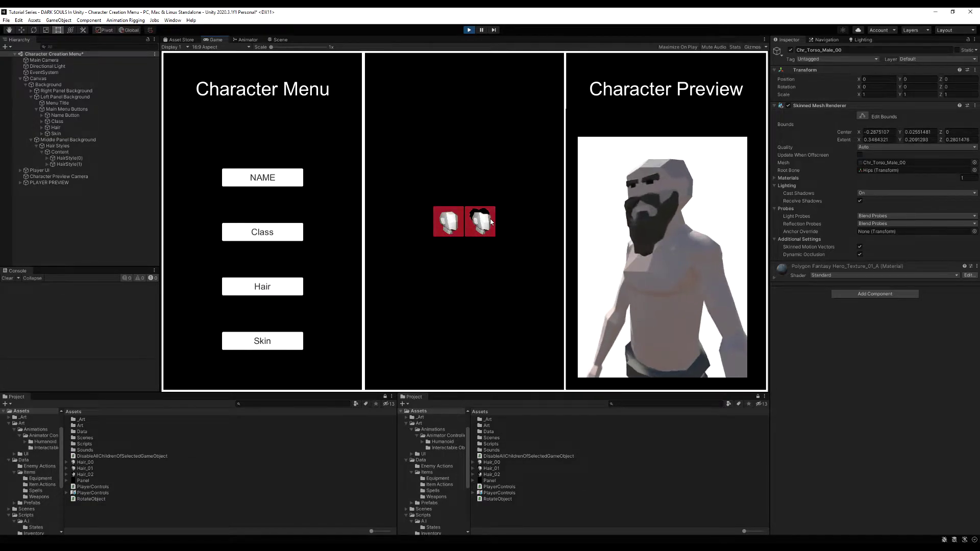
left_click(460, 223)
left_click(480, 222)
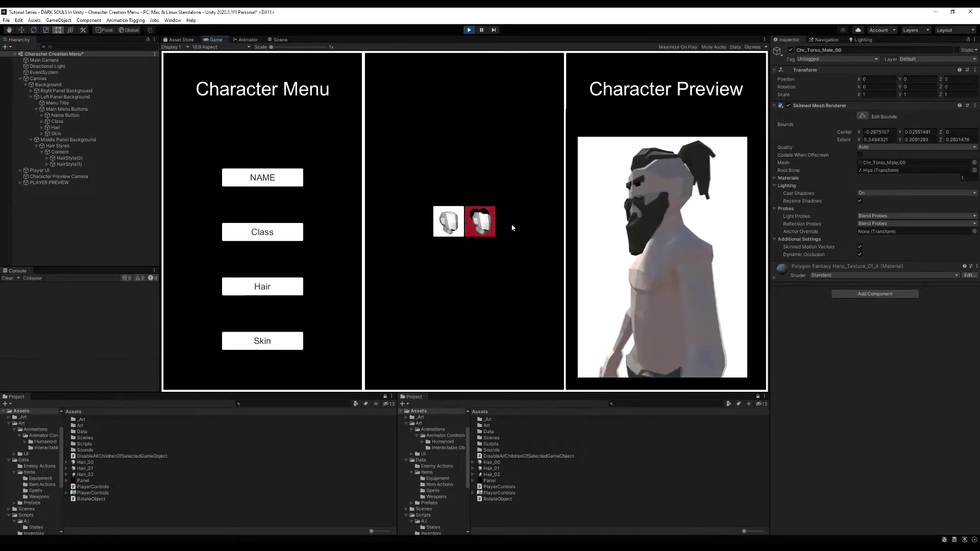
left_click(469, 30)
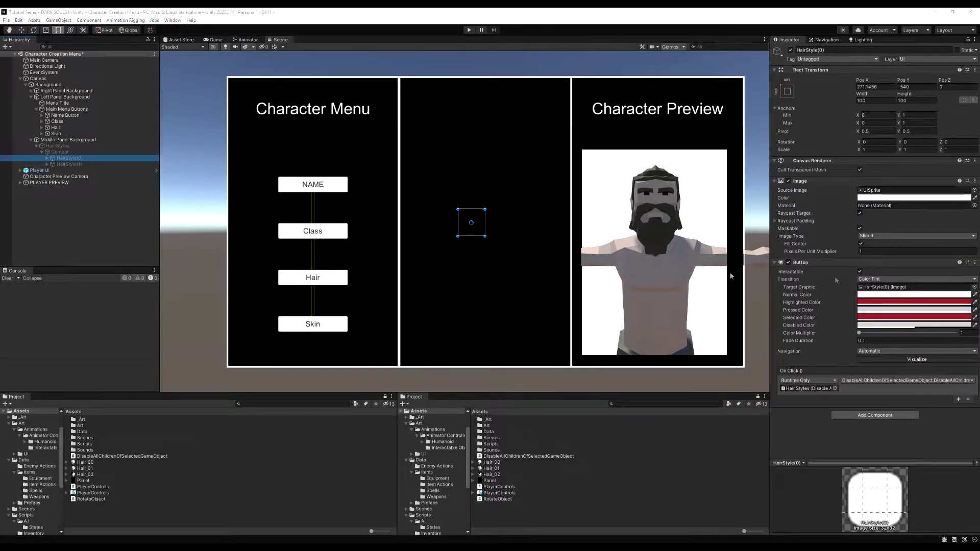
Add an Event Trigger component to the HairStyle(0) button.
left_click(864, 416)
type("ev")
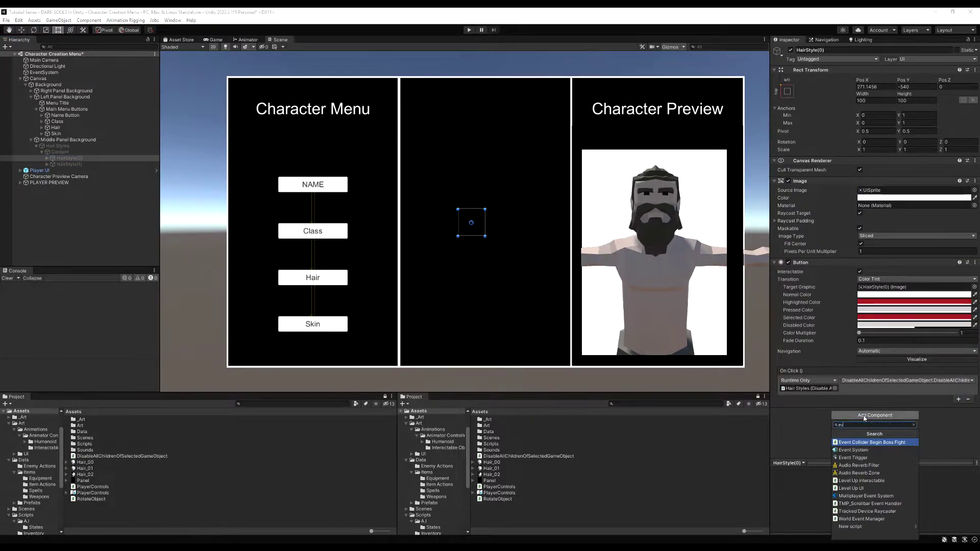
key("Down")
key("Down")
key("Return")
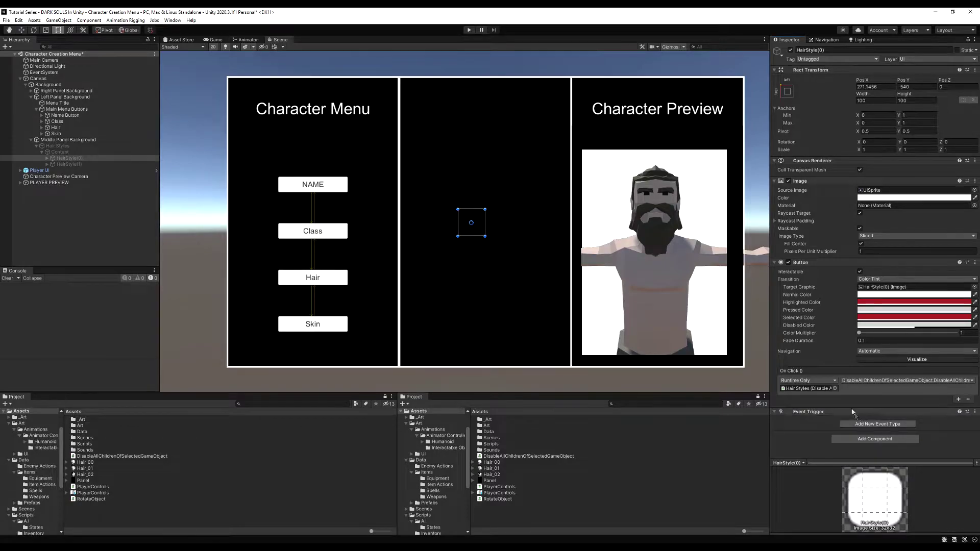
Add Select and Pointer Enter events to HairStyle(0)'s Event Trigger, with one empty entry in each.
left_click(876, 425)
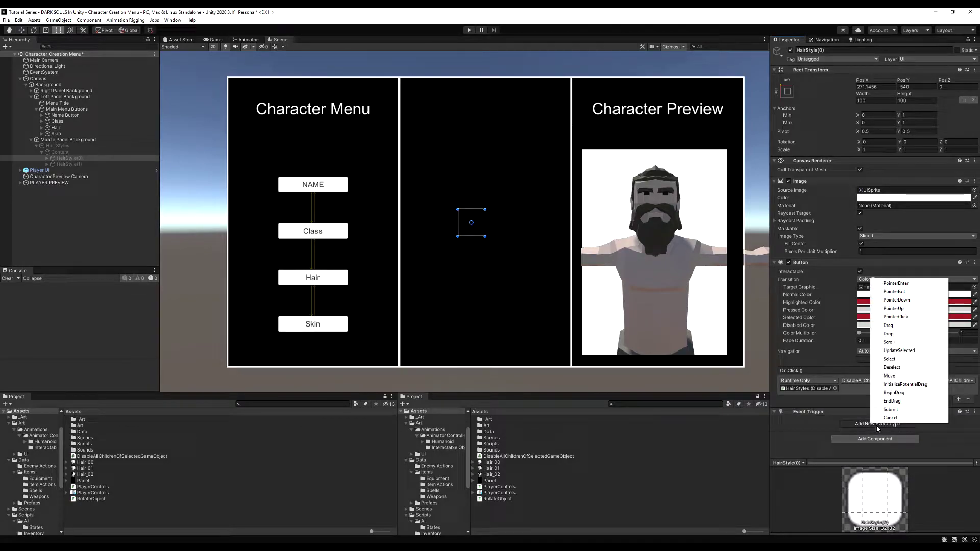
left_click(891, 359)
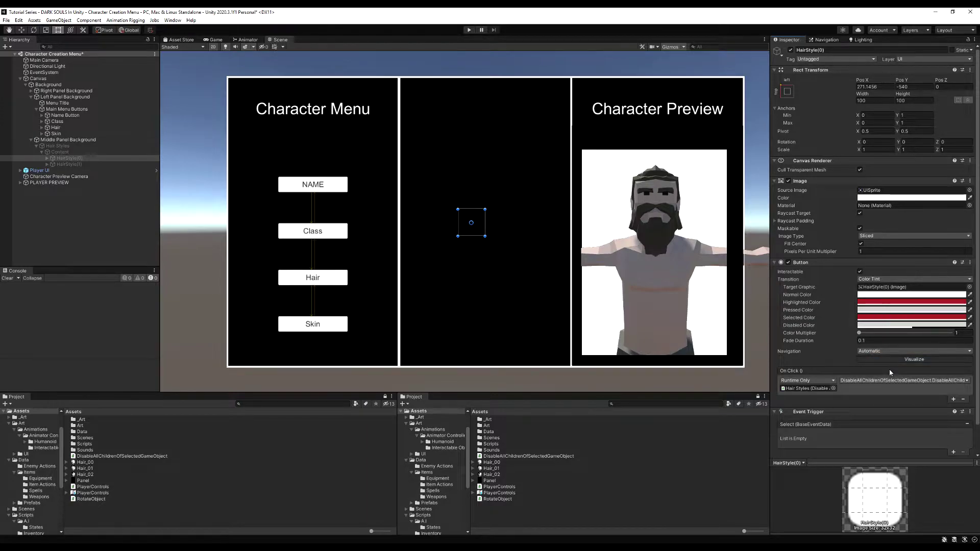
scroll(889, 369, "down", 1)
left_click(875, 433)
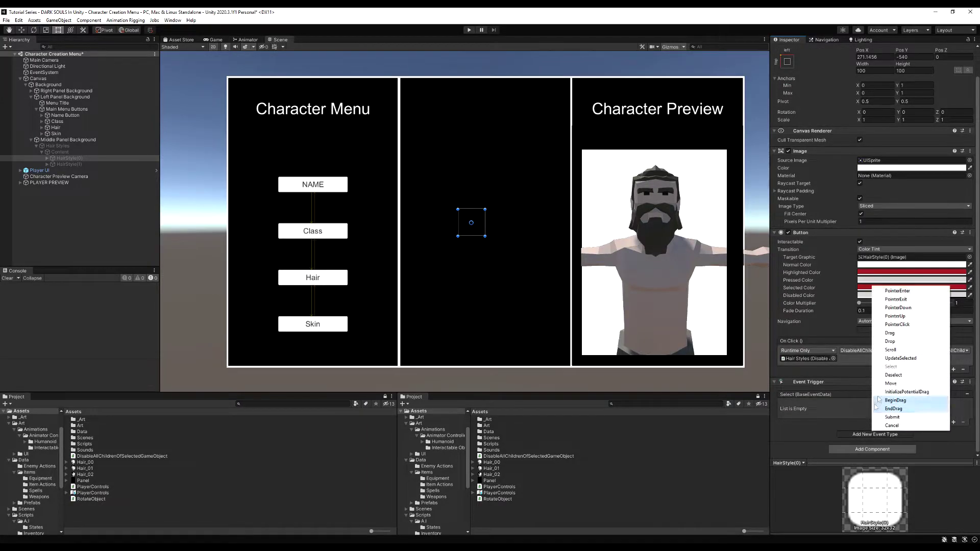
left_click(897, 291)
scroll(838, 382, "down", 1)
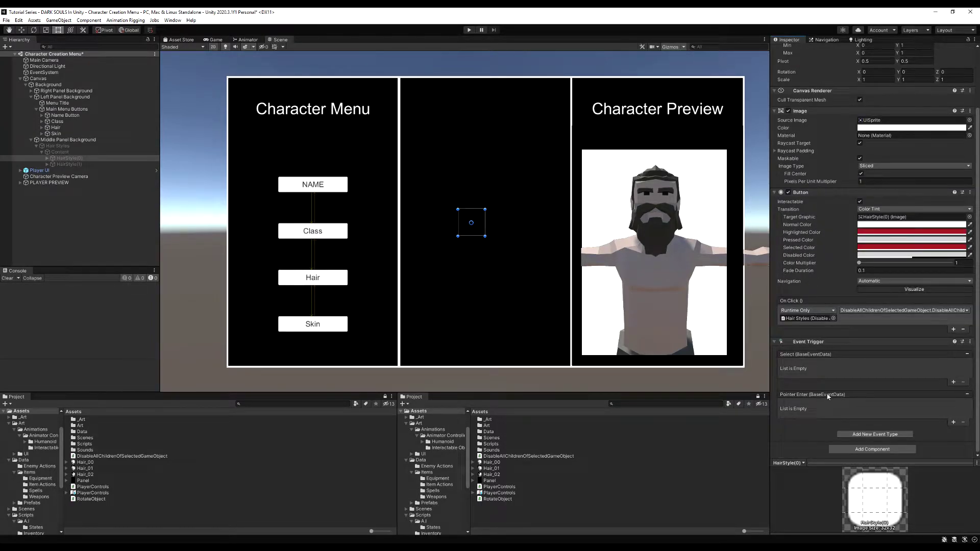
left_click(953, 383)
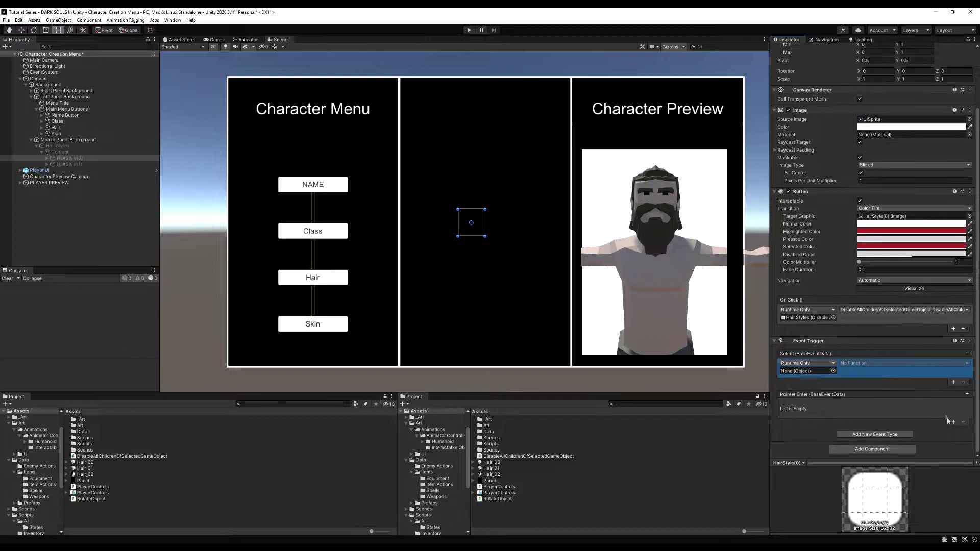
left_click(953, 424)
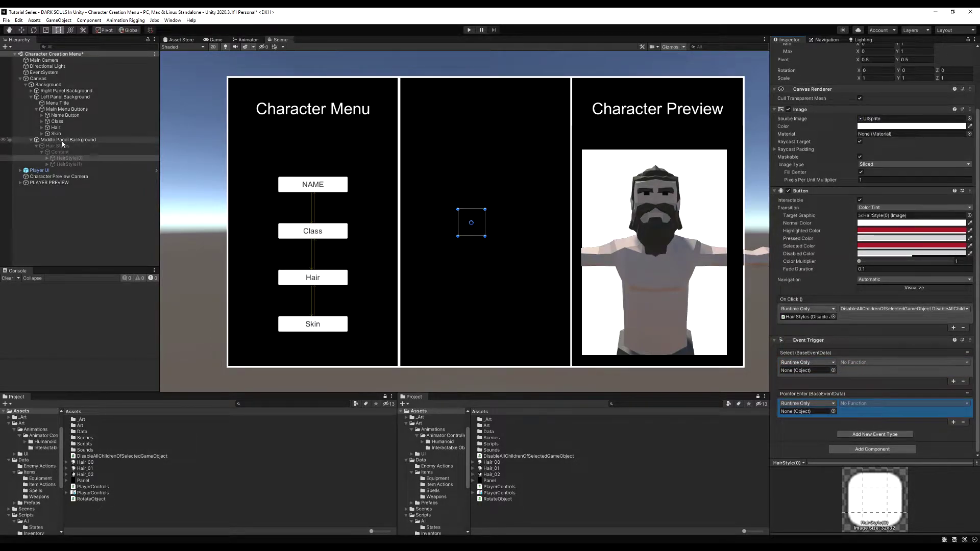
Set HairStyle(0)'s Select event to call DisableAllChildren on the Hair Styles object.
left_click_drag(773, 375, 812, 374)
left_click(867, 363)
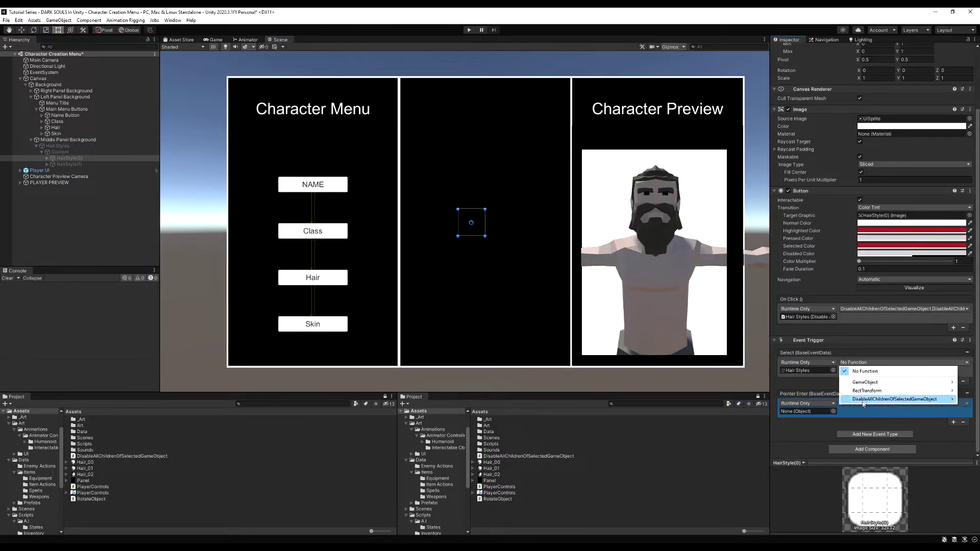
mouse_move(863, 404)
left_click(786, 472)
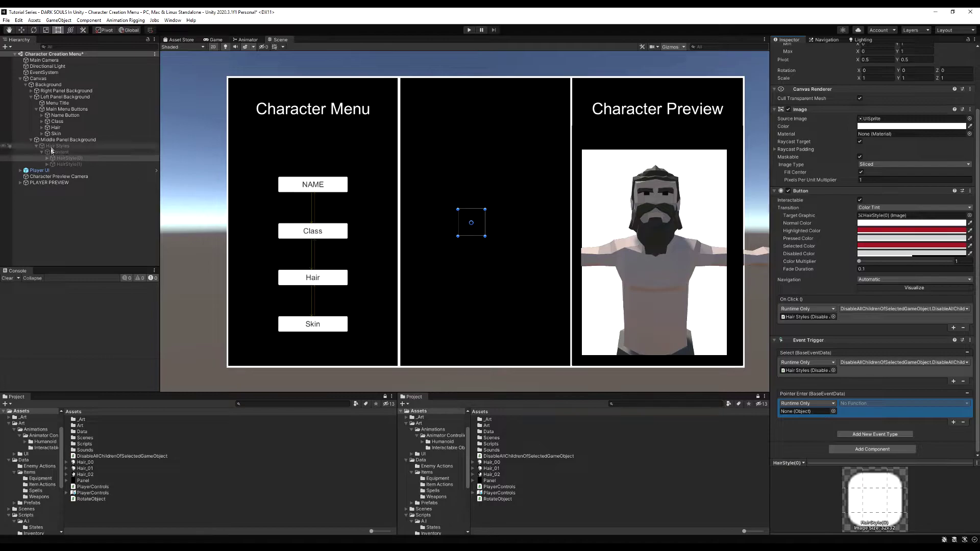
Set HairStyle(0)'s Pointer Enter event to call DisableAllChildren on the Hair Styles object.
left_click_drag(56, 146, 800, 413)
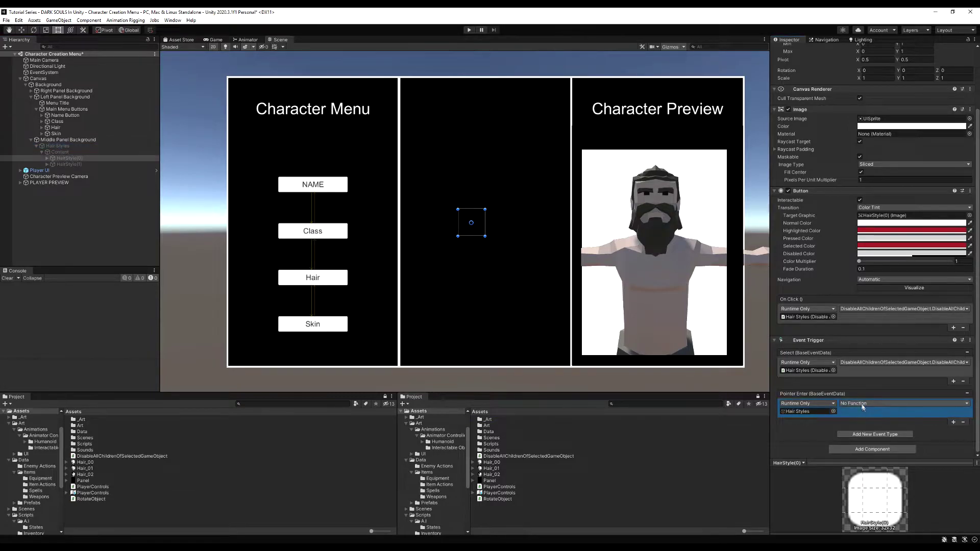
left_click(863, 404)
mouse_move(878, 440)
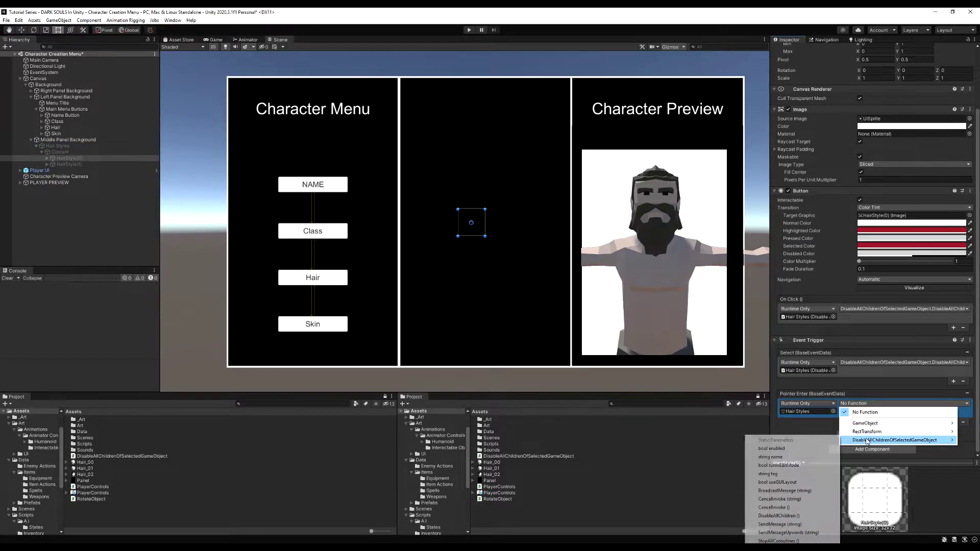
left_click(786, 517)
Add an Event Trigger component to the HairStyle(1) button.
left_click(70, 164)
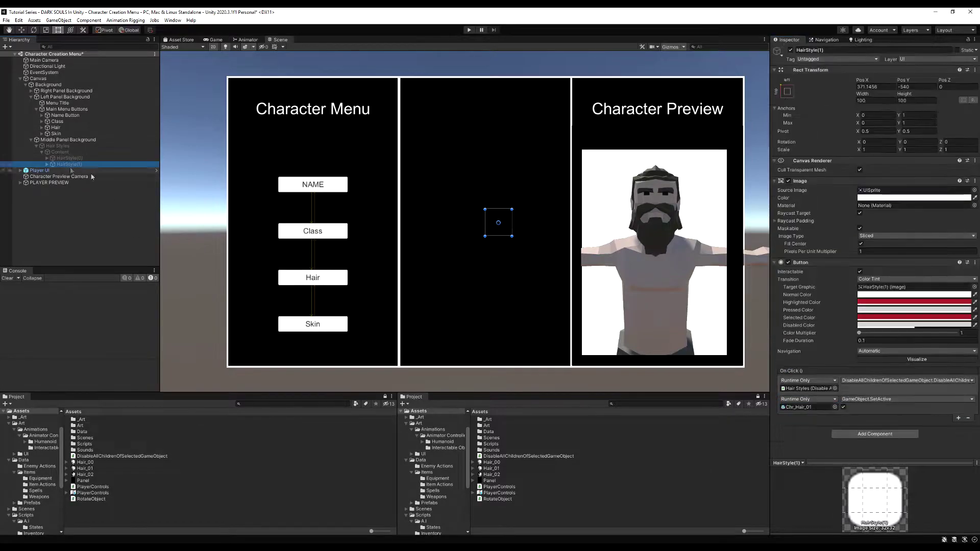
left_click(847, 433)
type("eve")
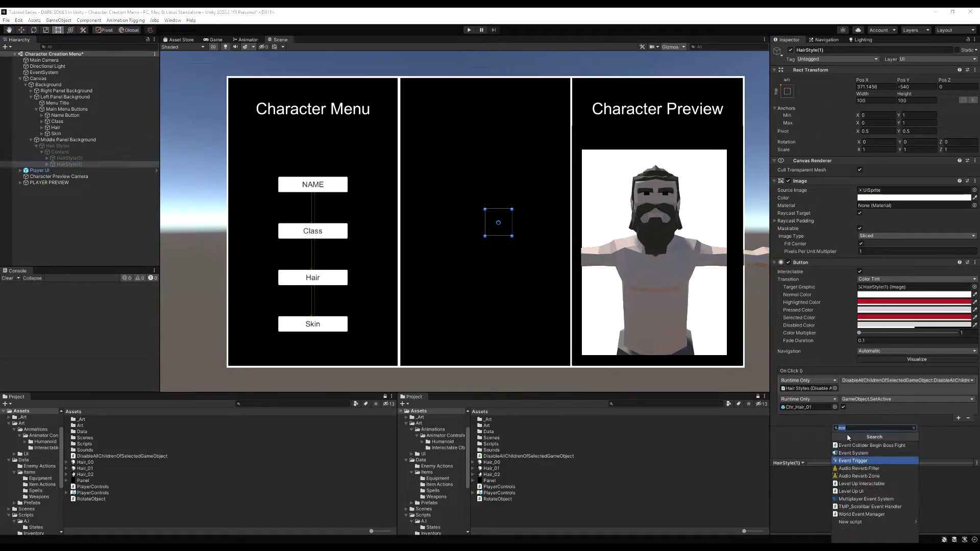
type("nt")
left_click(862, 466)
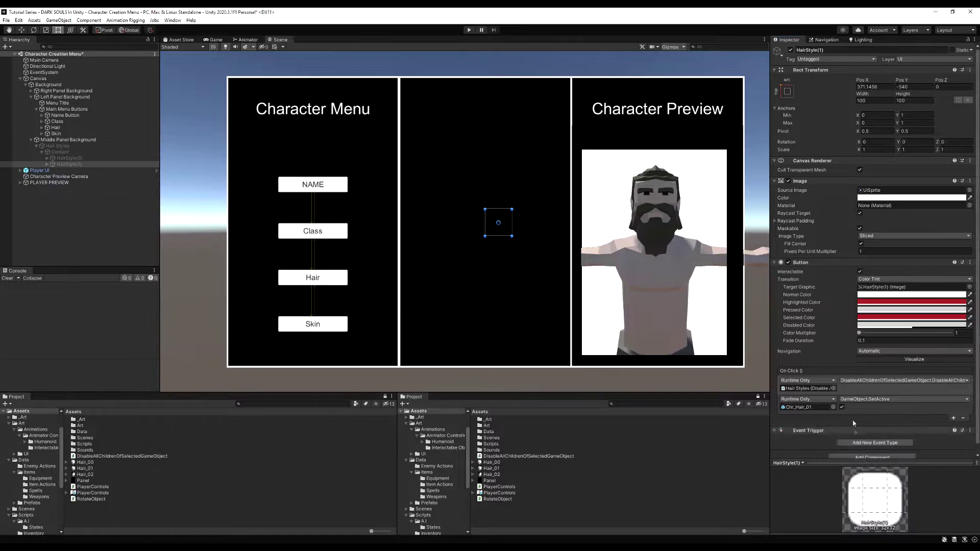
Add Select and Pointer Enter events to HairStyle(1)'s Event Trigger, with two empty entries in each.
left_click(875, 434)
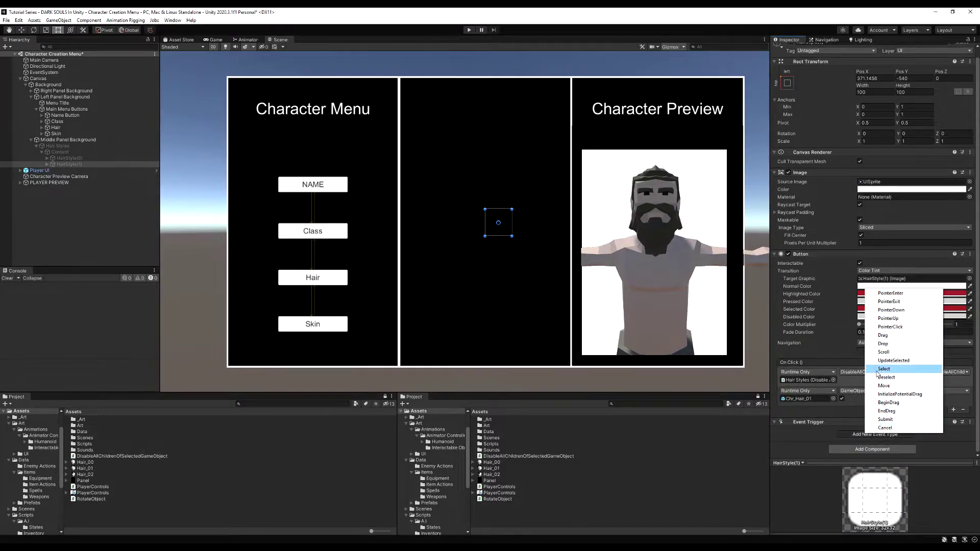
left_click(867, 377)
left_click(868, 432)
left_click(883, 302)
left_click(953, 381)
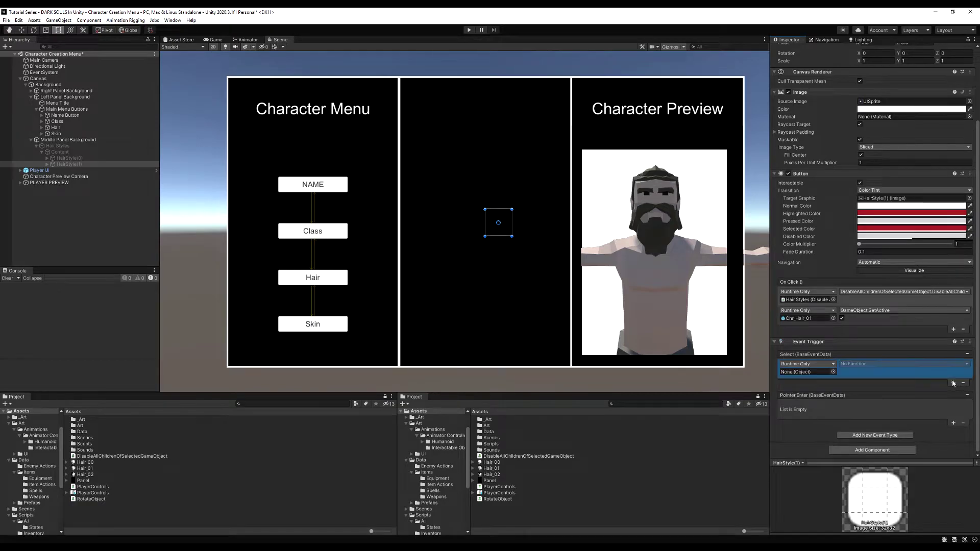
left_click(953, 383)
left_click(954, 421)
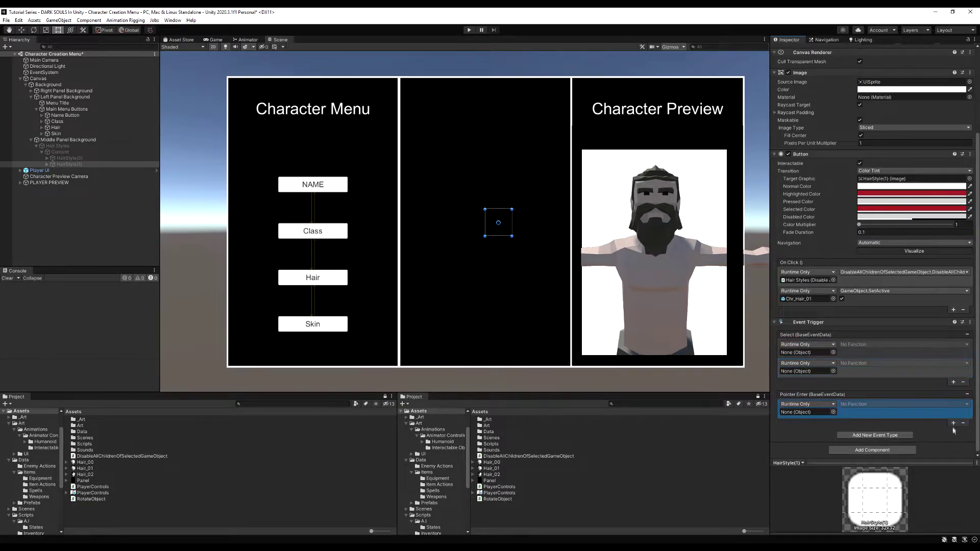
left_click(954, 424)
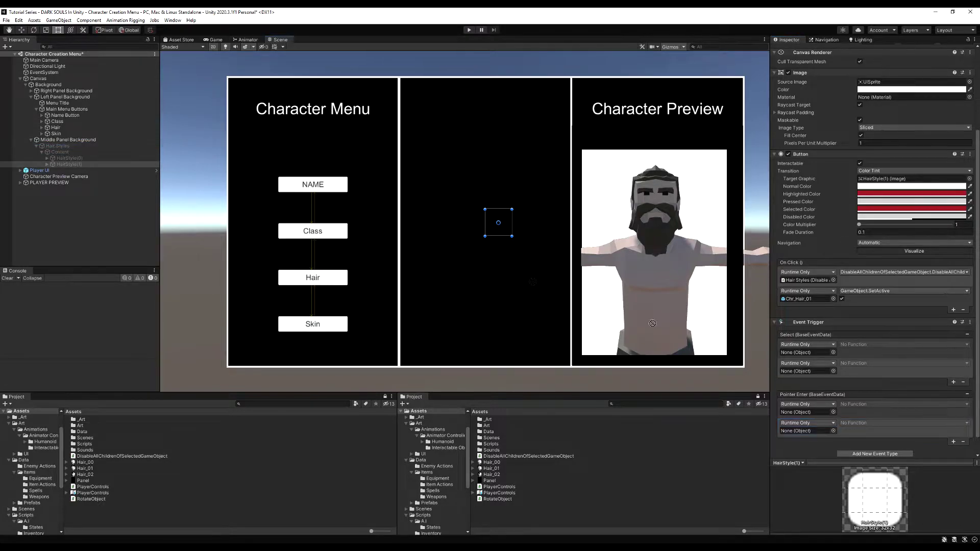
Set the first entries of HairStyle(1)'s Select and Pointer Enter events to call DisableAllChildren on the Hair Styles object.
left_click_drag(805, 356, 805, 356)
left_click_drag(76, 146, 801, 413)
left_click(850, 345)
mouse_move(894, 381)
left_click(780, 457)
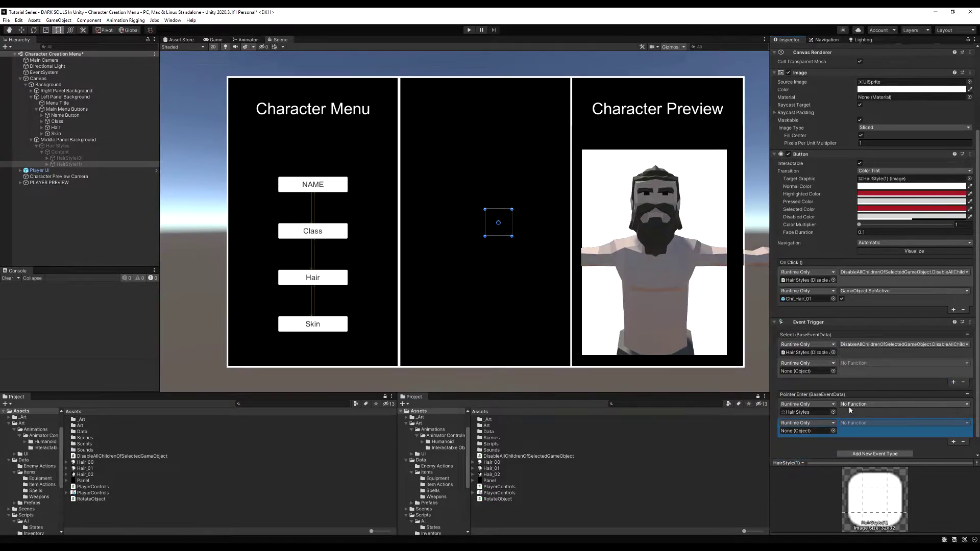
left_click(862, 404)
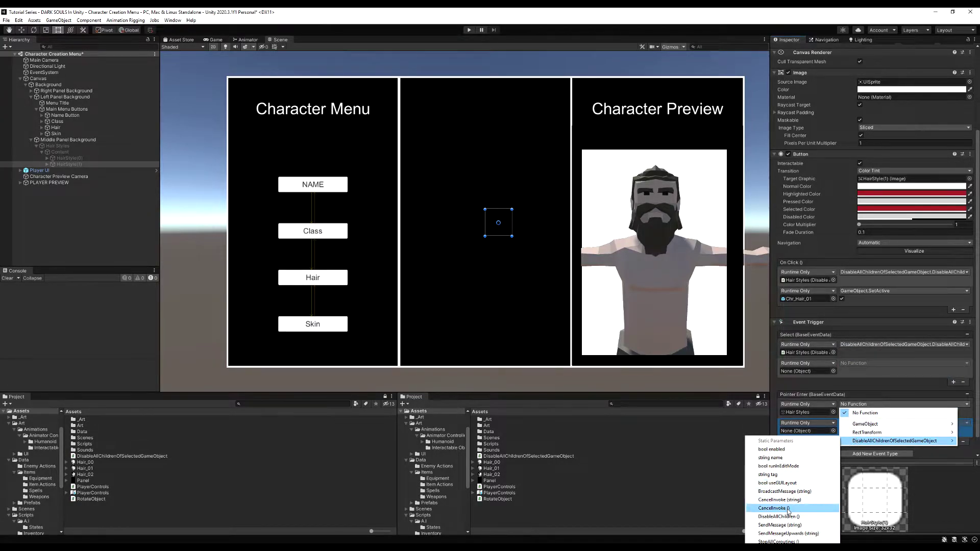
left_click(786, 511)
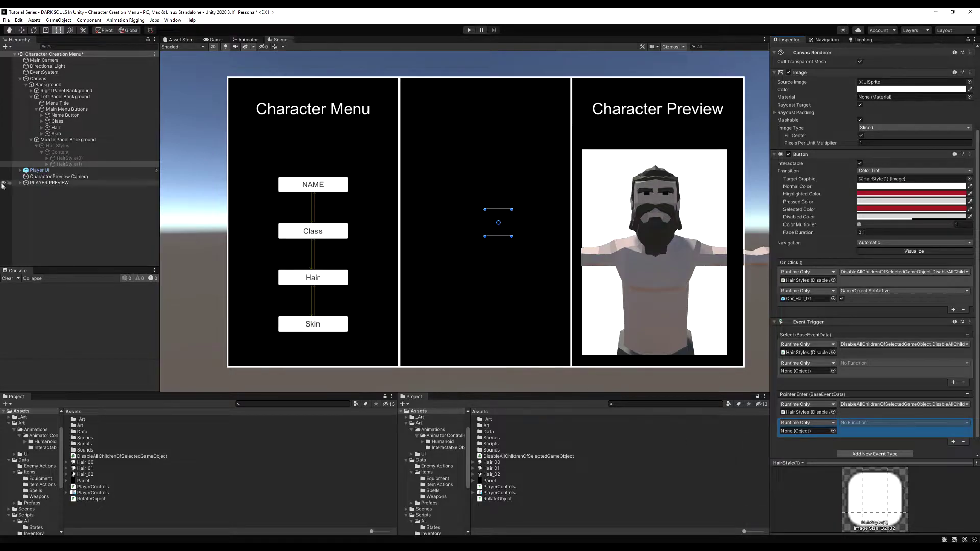
Assign Chr_Hair_01 from All_01_Hair to the second entries of HairStyle(1)'s Select and Pointer Enter events.
left_click(20, 183, "alt")
scroll(38, 203, "down", 10)
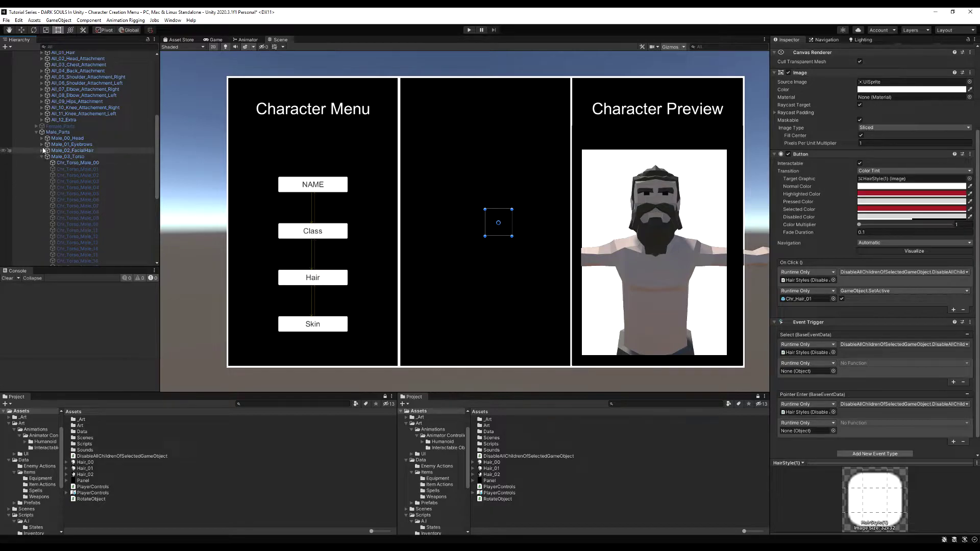
scroll(42, 150, "up", 4)
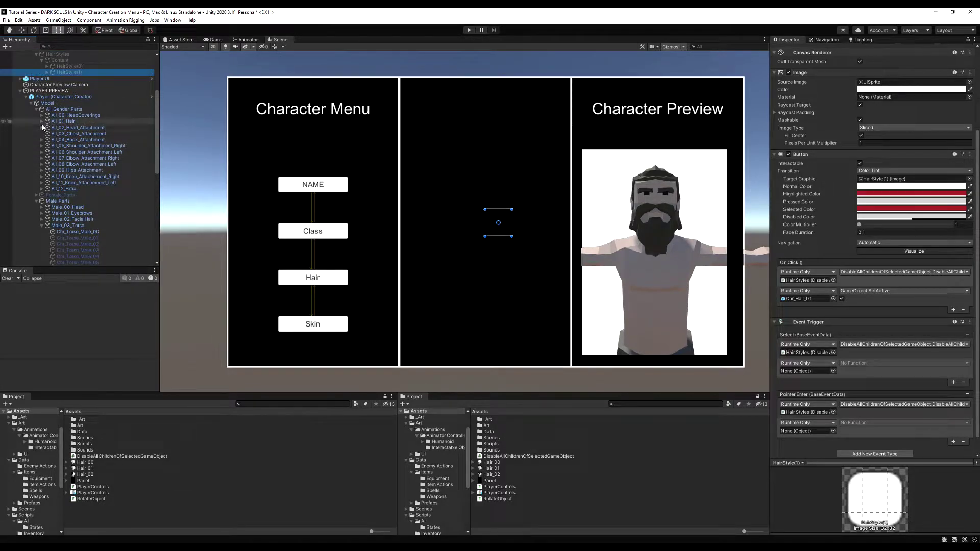
left_click(42, 121)
left_click_drag(74, 129, 791, 369)
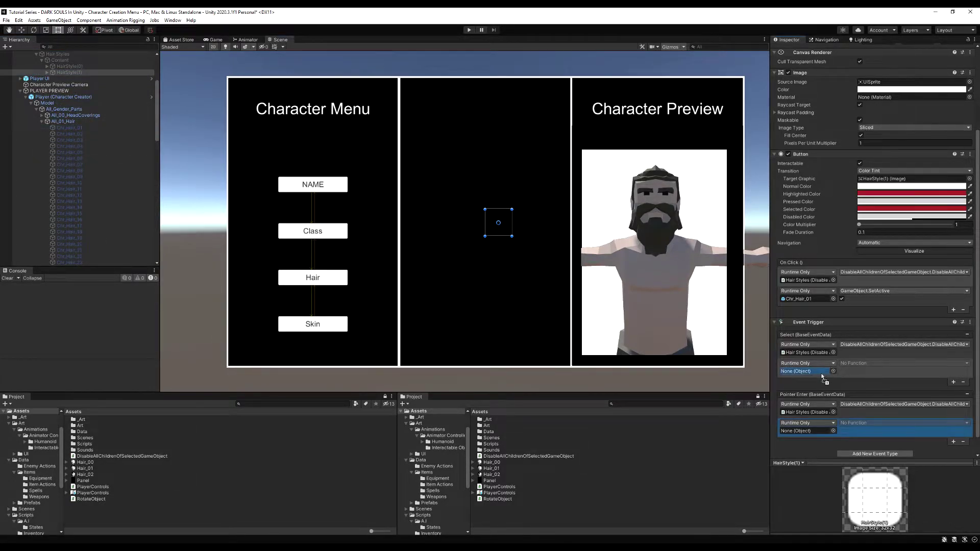
left_click_drag(74, 128, 787, 412)
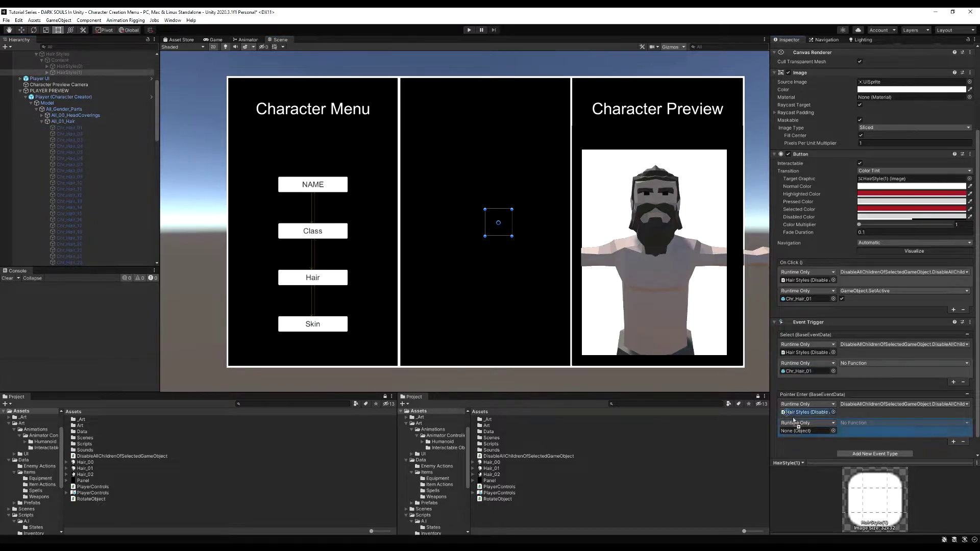
Make the Chr_Hair_01 entries in HairStyle(1)'s Select and Pointer Enter events call GameObject.SetActive with the value true.
left_click(851, 363)
mouse_move(867, 400)
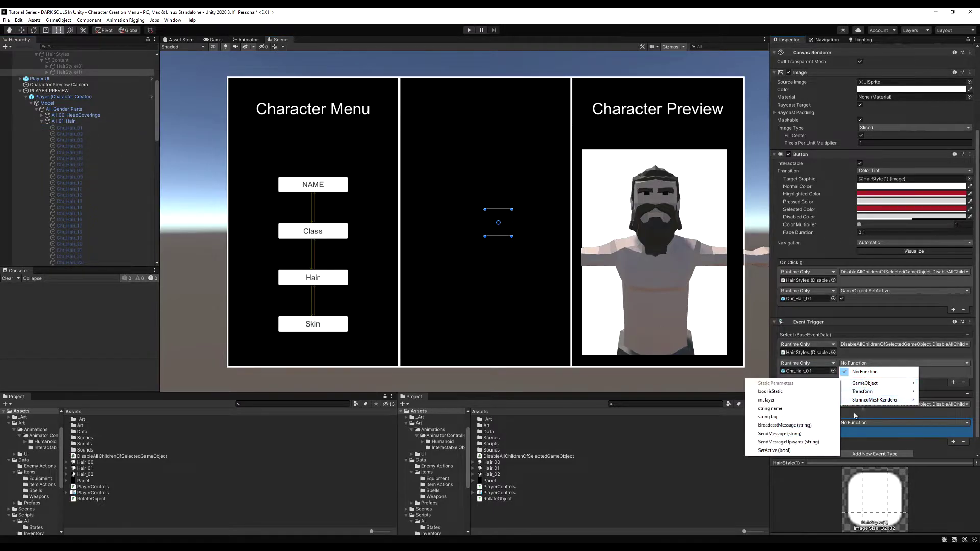
left_click(790, 447)
left_click(842, 371)
left_click(868, 423)
mouse_move(868, 443)
left_click(785, 502)
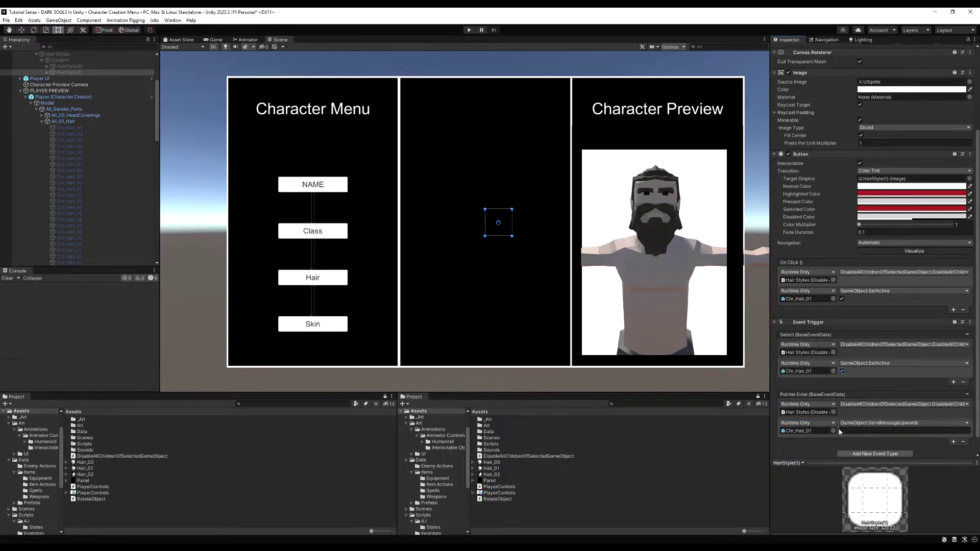
left_click(855, 423)
mouse_move(857, 446)
left_click(786, 510)
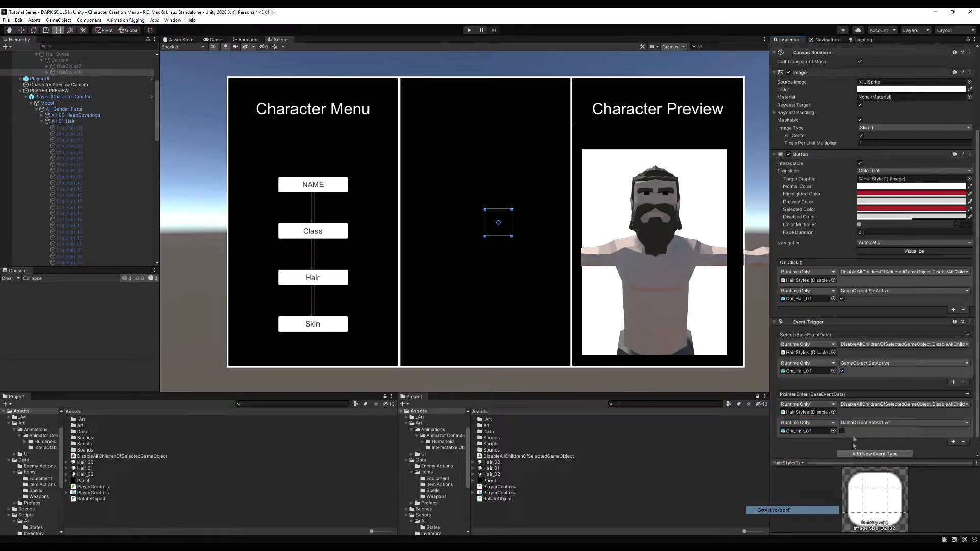
Save the scene and collapse the PLAYER PREVIEW hierarchy.
left_click(6, 20)
left_click(7, 19)
left_click(20, 90)
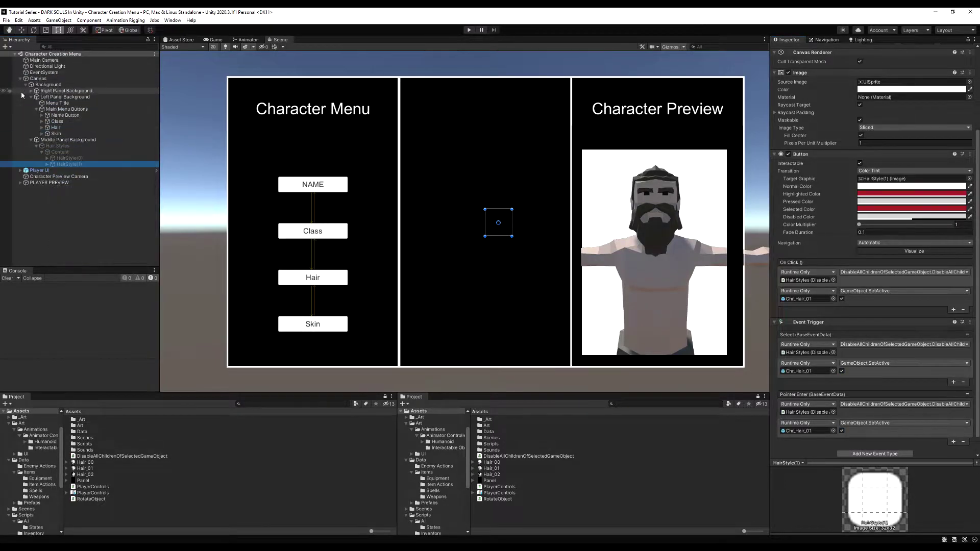
Run the scene, open the Hair panel and switch back and forth between the two hair style icons.
left_click(469, 31)
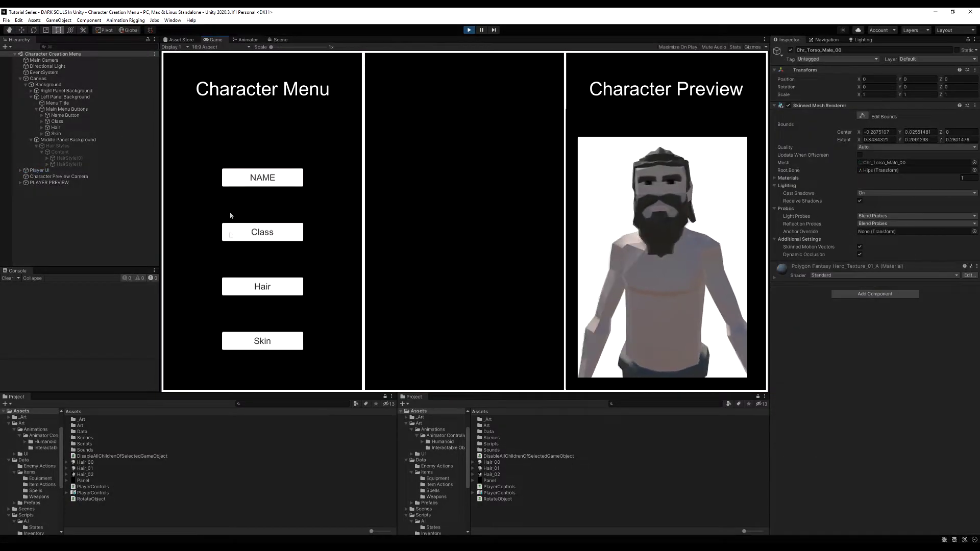
left_click(243, 287)
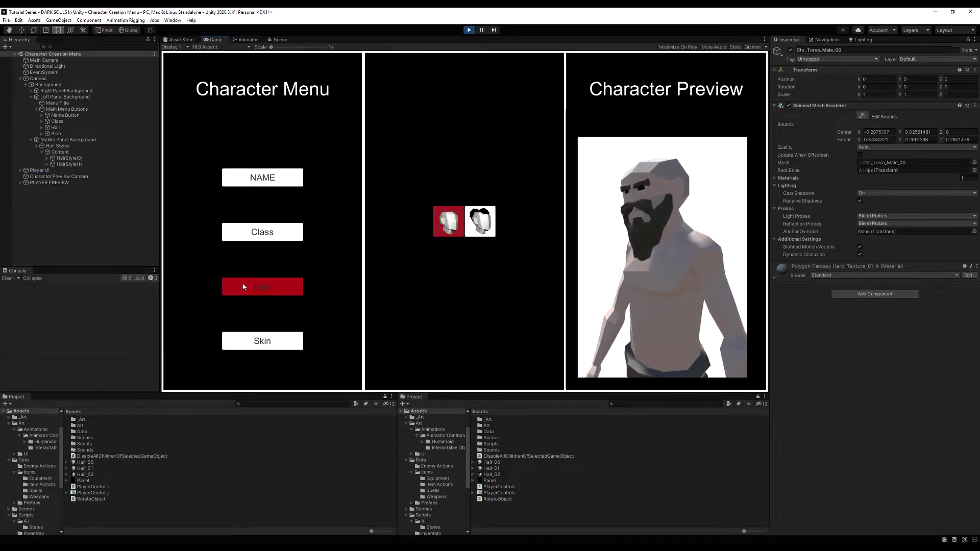
key("Right")
key("Left")
key("Right")
key("Left")
key("Right")
key("Left")
key("Right")
key("Left")
key("Right")
key("Left")
key("Right")
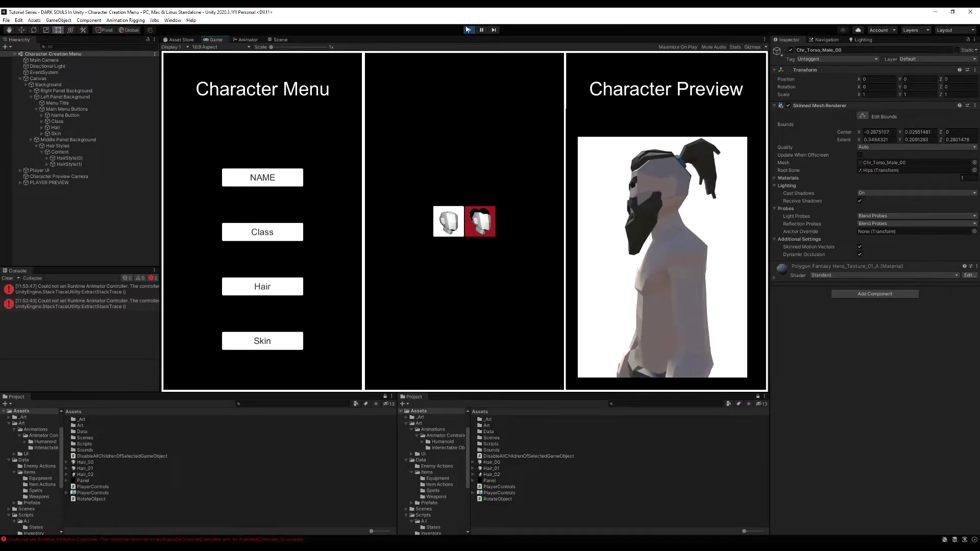
Test navigating between the hair style icons and the main menu buttons in all directions, and stop play mode.
key("Left")
key("Left")
key("Down")
key("Down")
key("Up")
key("Up")
key("Up")
key("Down")
key("Right")
key("Left")
key("Left")
key("Up")
key("Down")
key("Down")
key("Up")
key("Down")
key("Down")
key("Up")
key("Up")
key("Up")
key("Right")
key("Right")
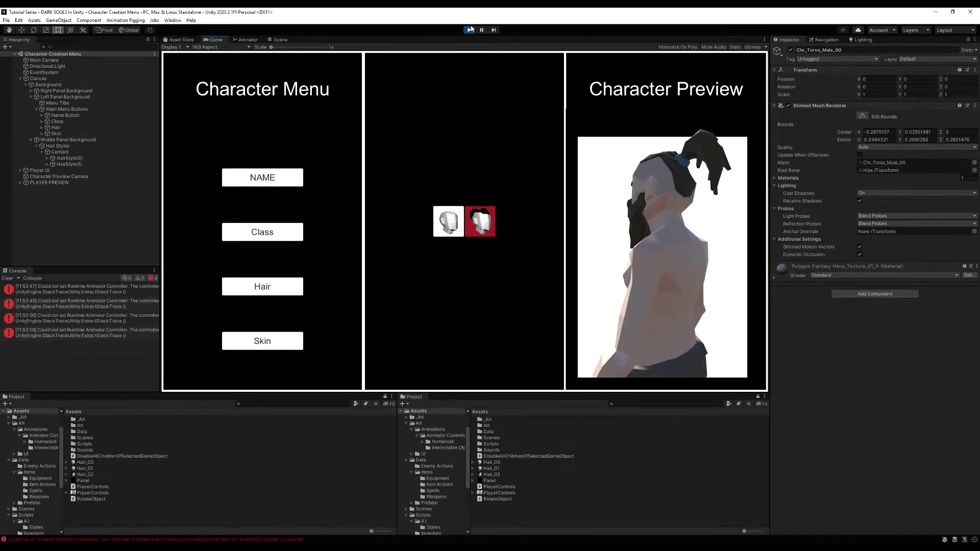
left_click(471, 30)
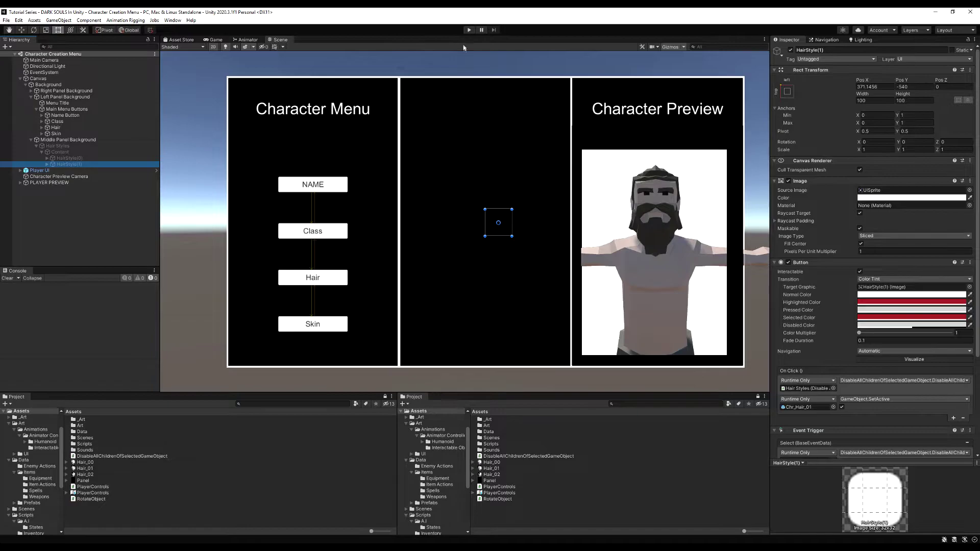
left_click(69, 157, "shift")
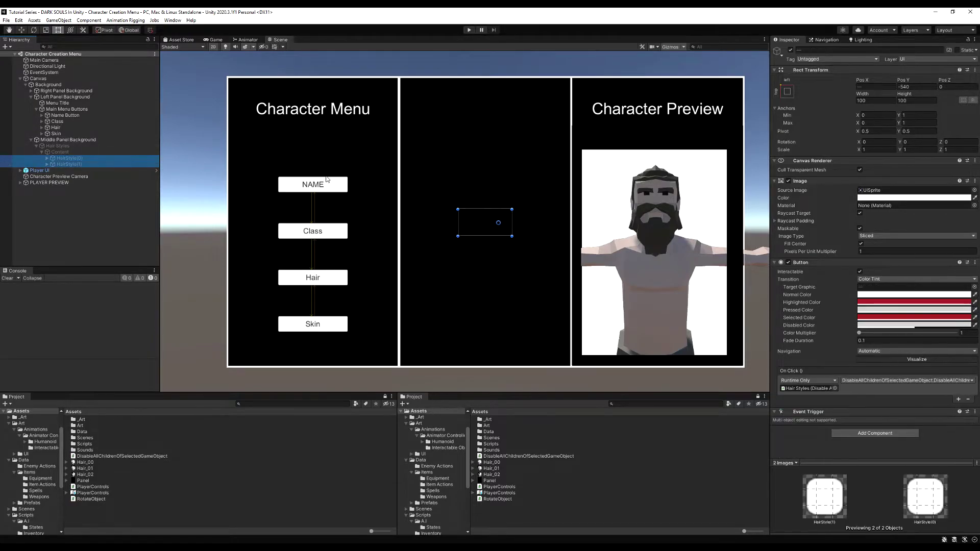
left_click(959, 400)
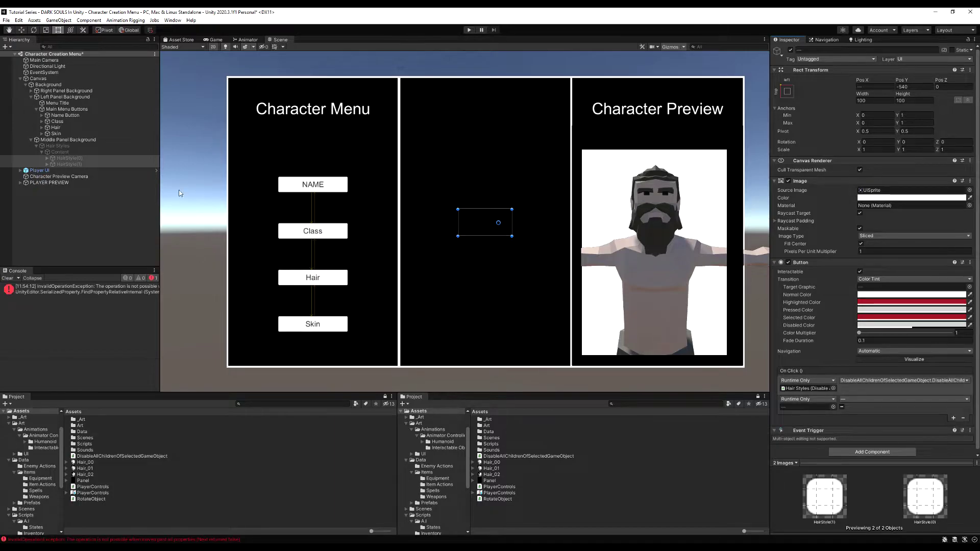
left_click(60, 151)
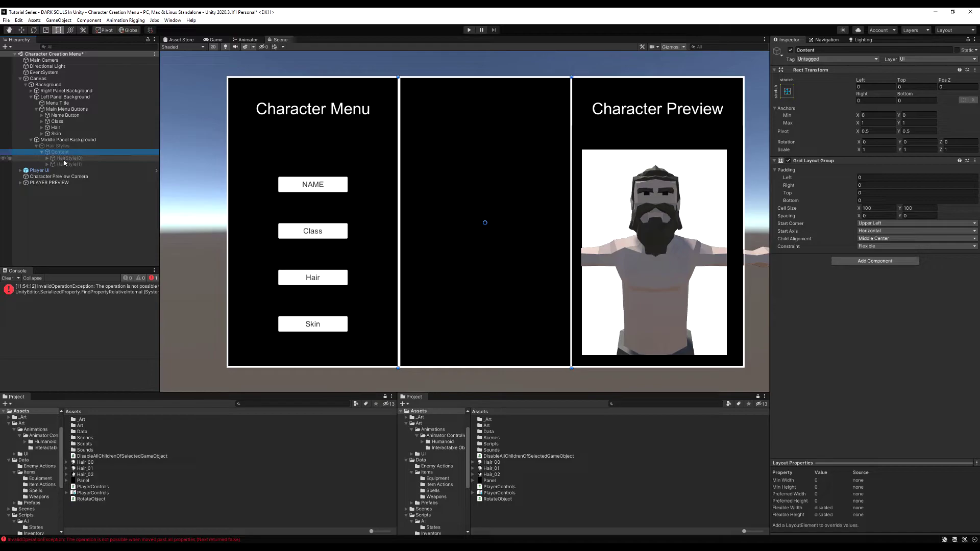
left_click(64, 158)
left_click(65, 163)
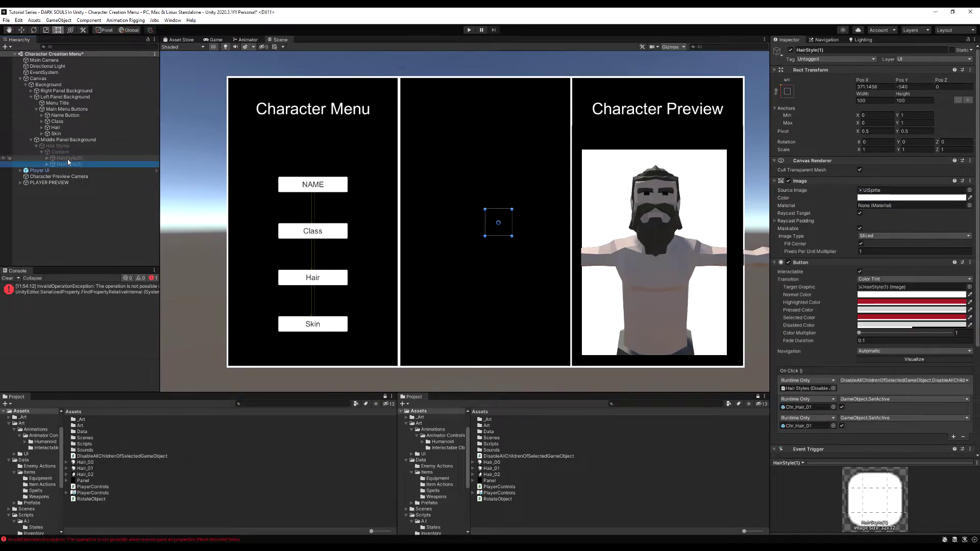
left_click(68, 158)
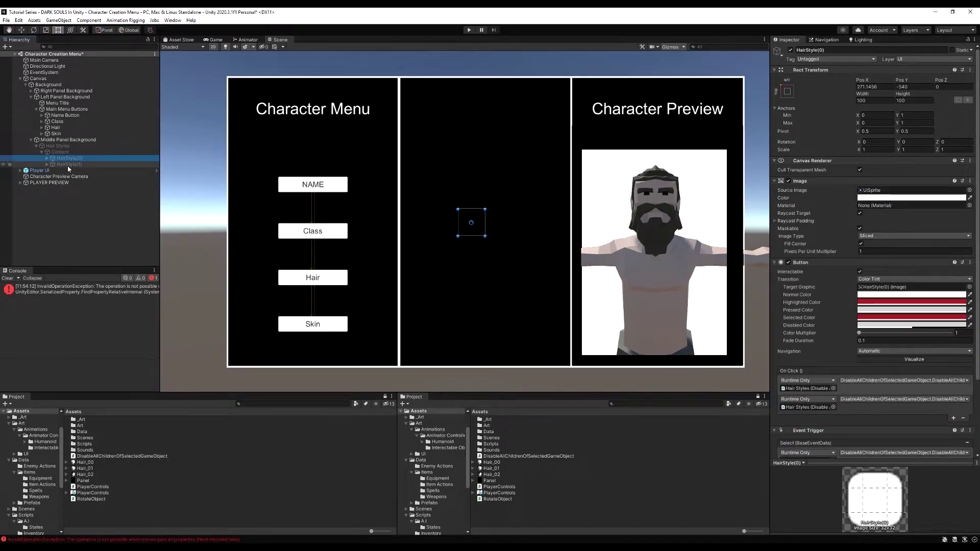
left_click(881, 410)
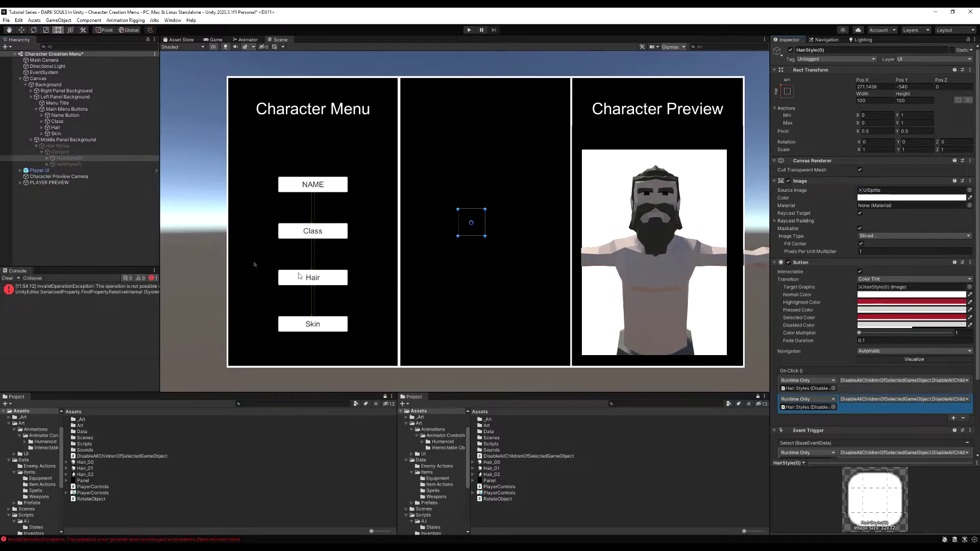
left_click(56, 148)
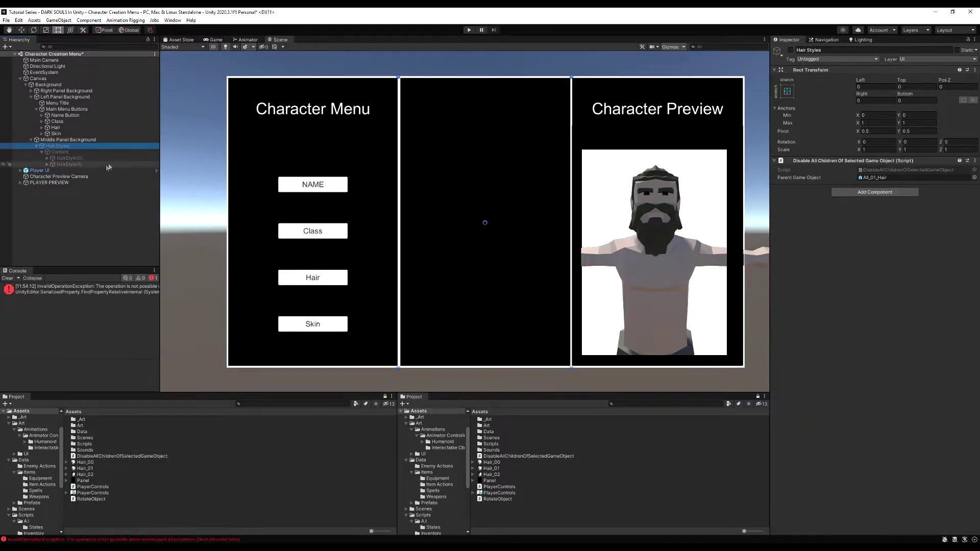
Add four empty entries to the Hair menu button's On Click event.
left_click(307, 273)
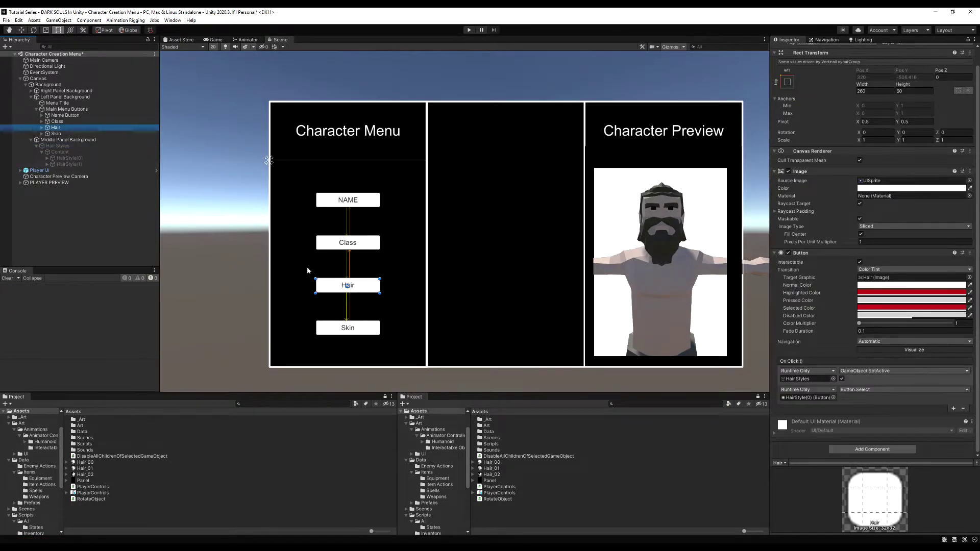
left_click(953, 409)
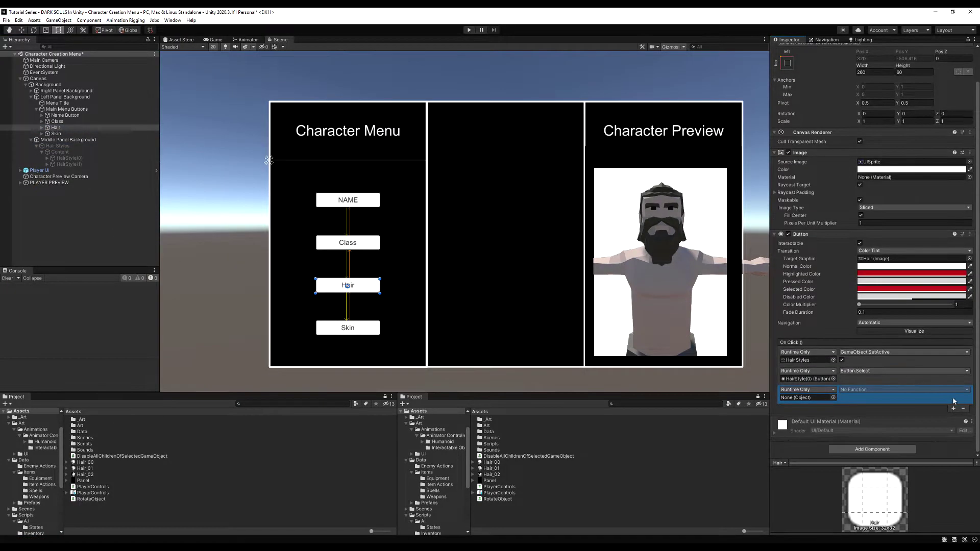
left_click(953, 409)
left_click(954, 428)
left_click(953, 447)
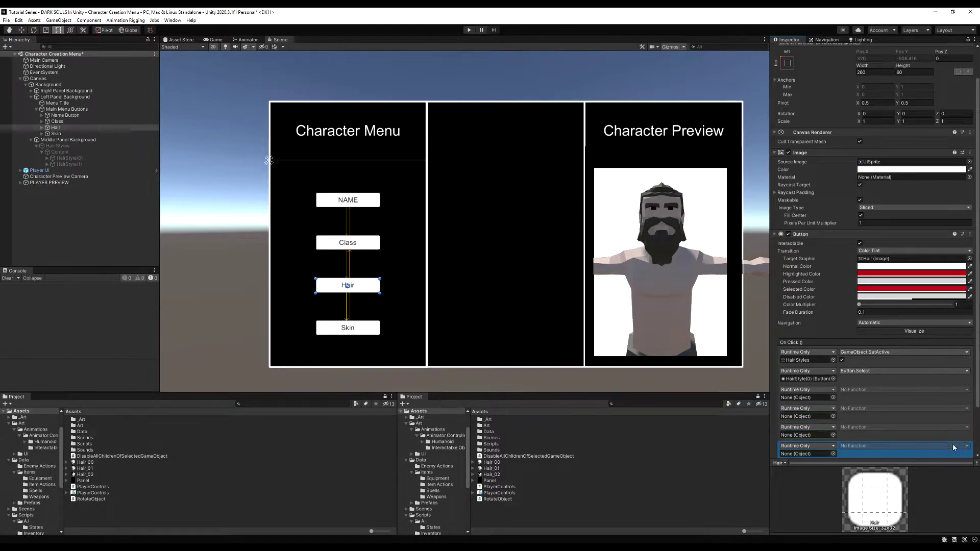
scroll(919, 428, "down", 3)
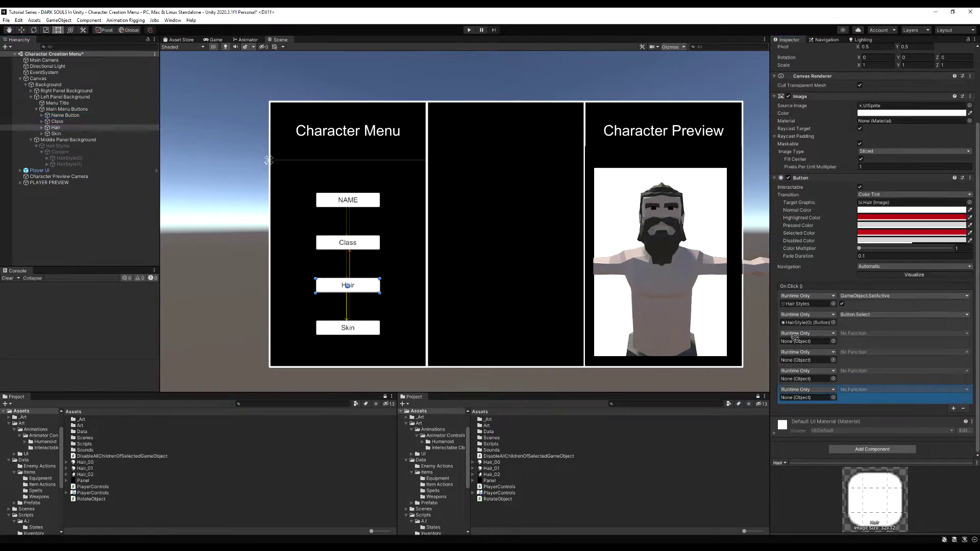
Set the Hair button's third On Click entry to turn off Button.interactable on Name Button.
left_click_drag(801, 343, 800, 342)
left_click(868, 334)
mouse_move(866, 387)
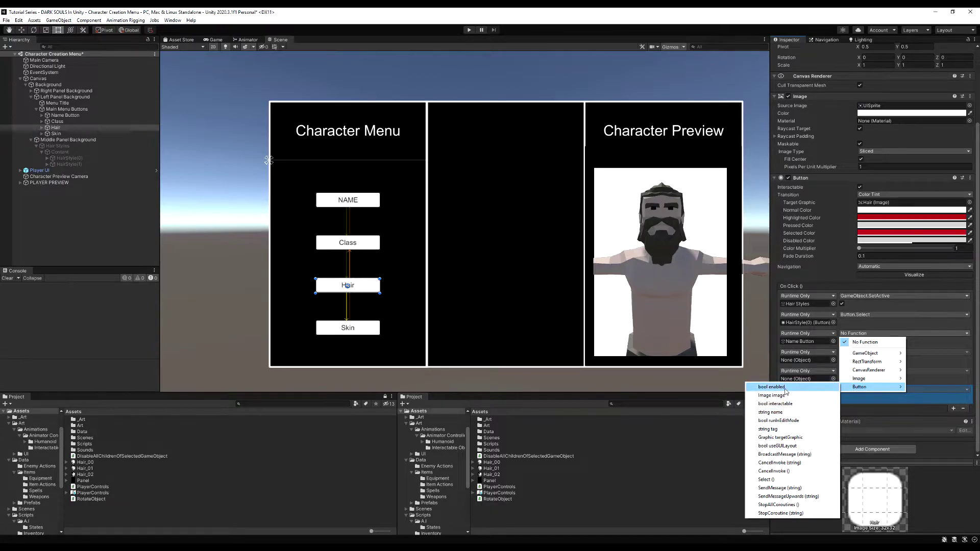
left_click(775, 404)
left_click(841, 341)
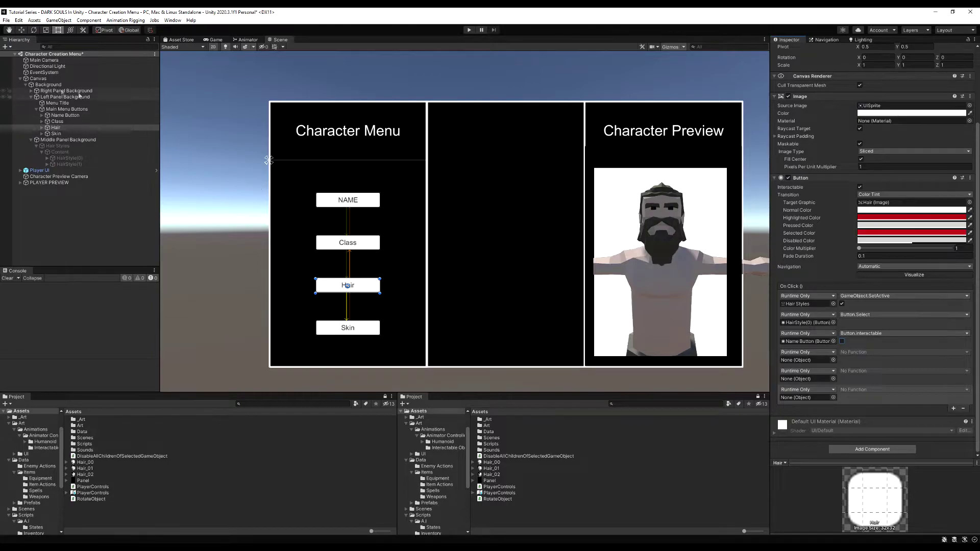
Set the Hair button's fourth On Click entry to turn off Button.interactable on the Class button.
left_click_drag(696, 355, 806, 360)
left_click(850, 353)
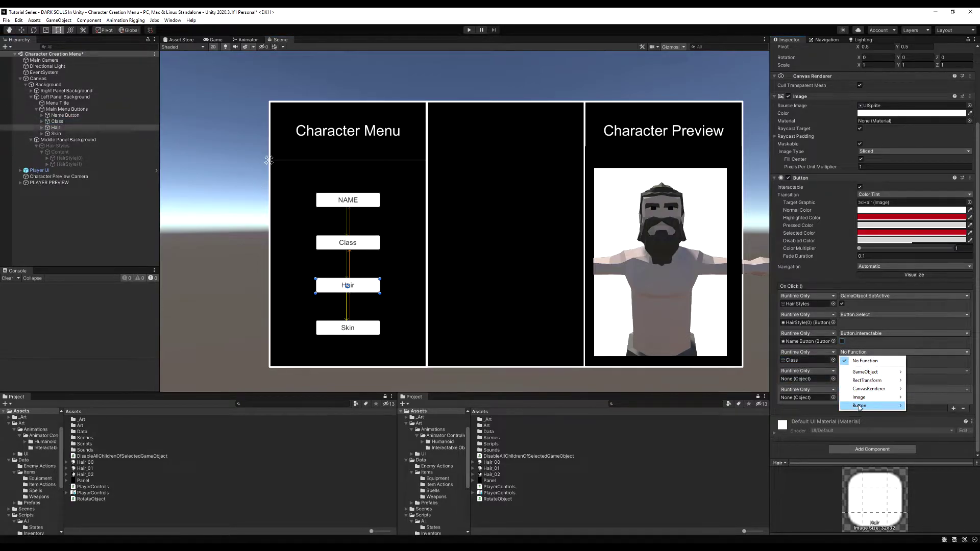
mouse_move(858, 407)
left_click(793, 423)
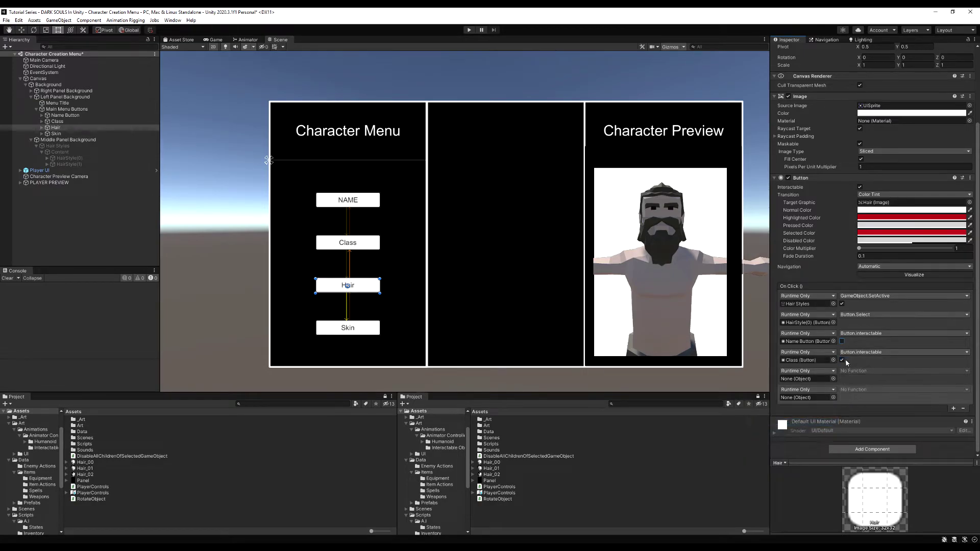
Set the Hair button's fifth On Click entry to turn off Button.interactable on the Hair button itself.
left_click_drag(63, 123, 806, 379)
left_click(904, 371)
mouse_move(859, 427)
left_click(800, 443)
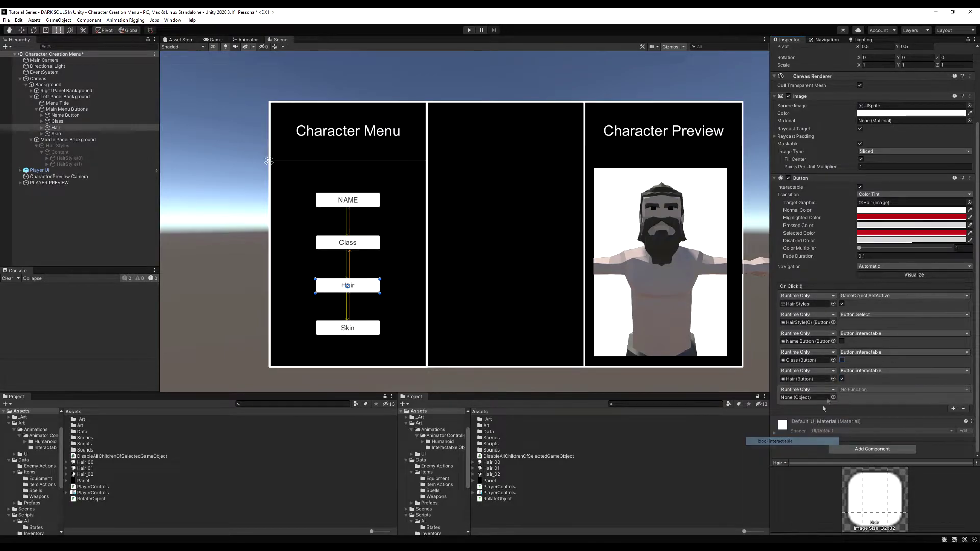
Set the Hair button's last On Click entry to turn off Button.interactable on the Skin button.
left_click_drag(51, 135, 709, 383)
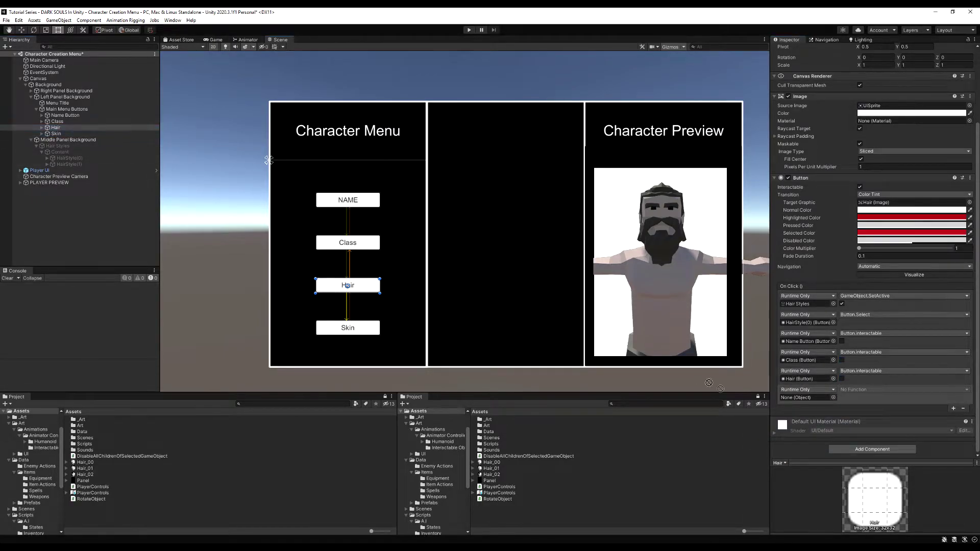
left_click(845, 392)
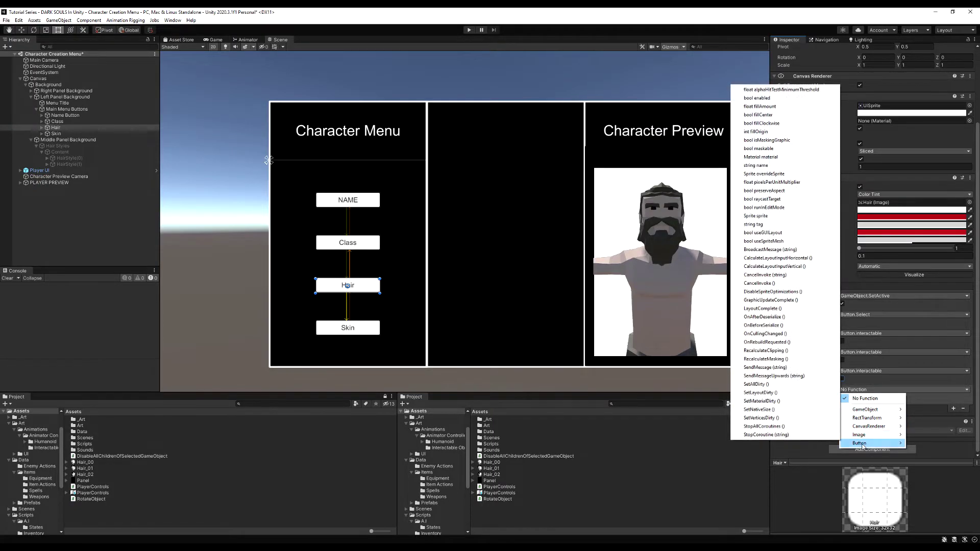
mouse_move(859, 443)
left_click(775, 334)
left_click(841, 397)
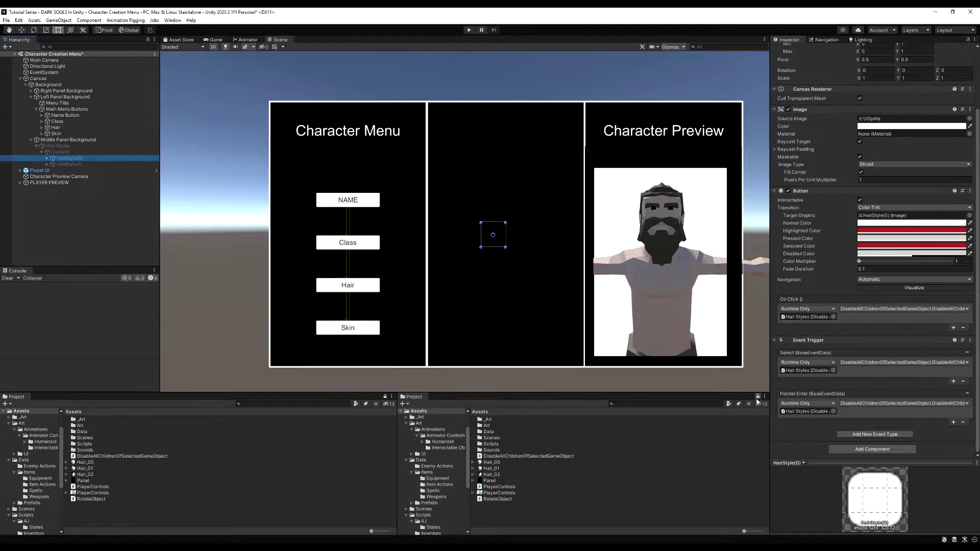
Add four empty On Click entries to the HairStyle(0) button.
left_click(954, 329)
left_click(954, 347)
left_click(953, 367)
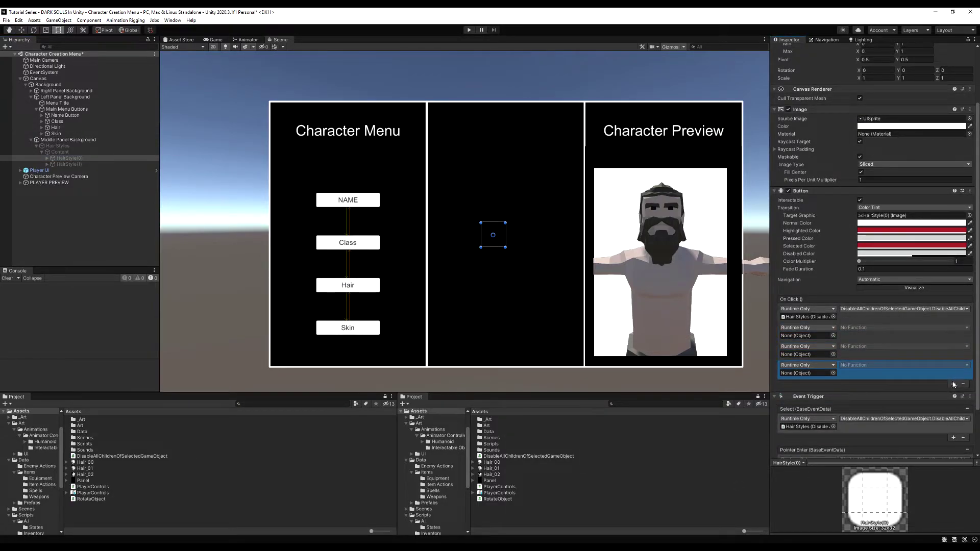
left_click(954, 385)
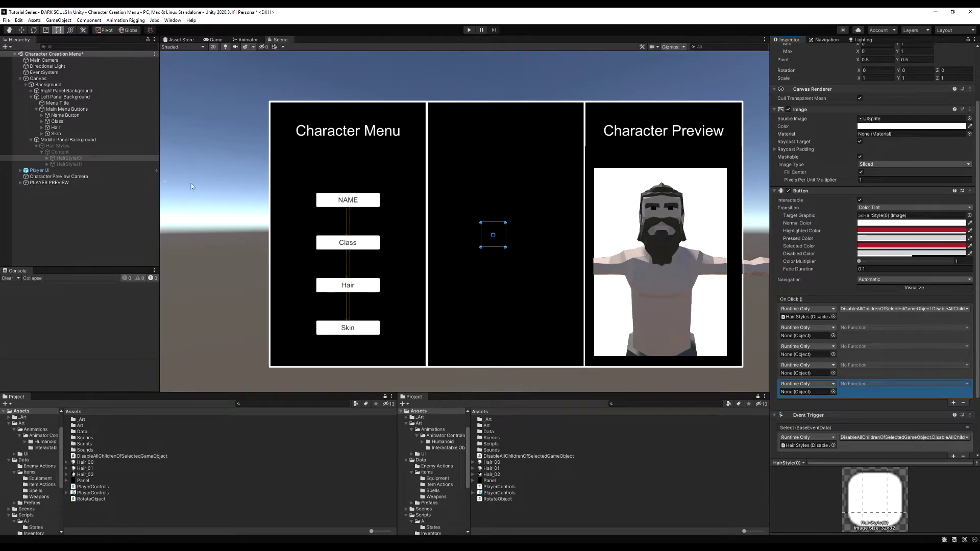
Set HairStyle(0)'s second On Click entry to turn on Button.interactable on Name Button.
left_click_drag(57, 121, 787, 338)
left_click(860, 327)
mouse_move(850, 382)
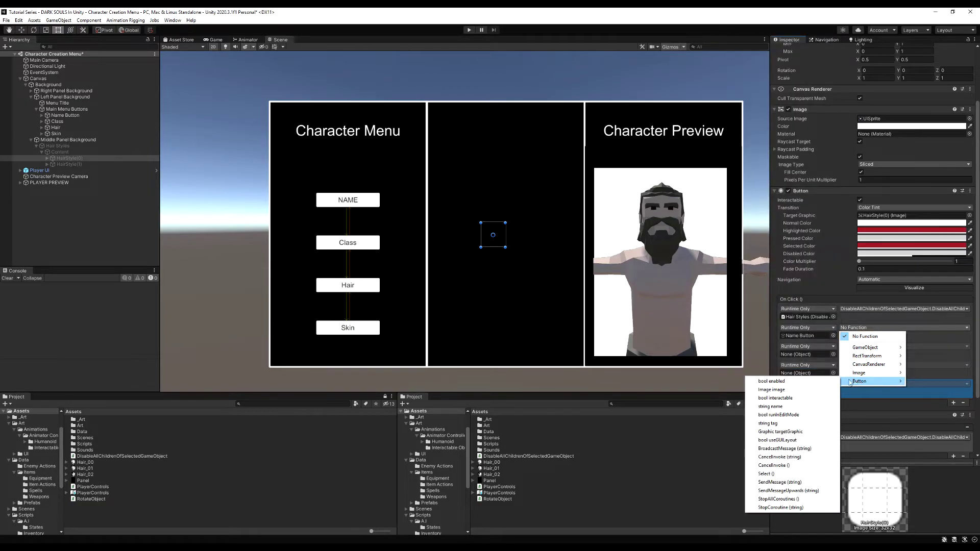
left_click(781, 399)
left_click(842, 336)
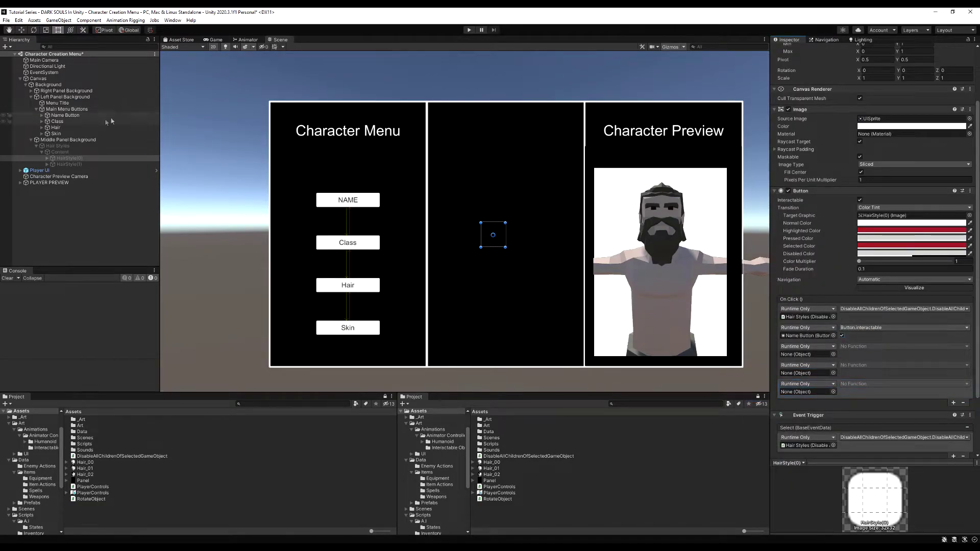
Assign the Class, Hair and Skin buttons as targets of HairStyle(0)'s three remaining empty On Click entries.
left_click_drag(81, 121, 807, 354)
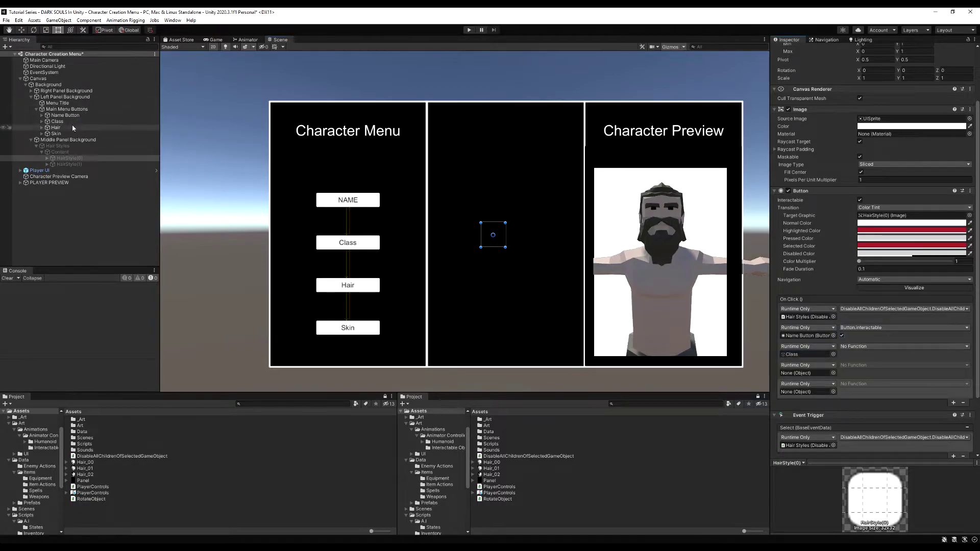
left_click_drag(64, 127, 806, 373)
left_click_drag(63, 134, 713, 379)
Make HairStyle(0)'s On Click entries for Class, Hair and Skin turn on Button.interactable.
left_click(841, 347)
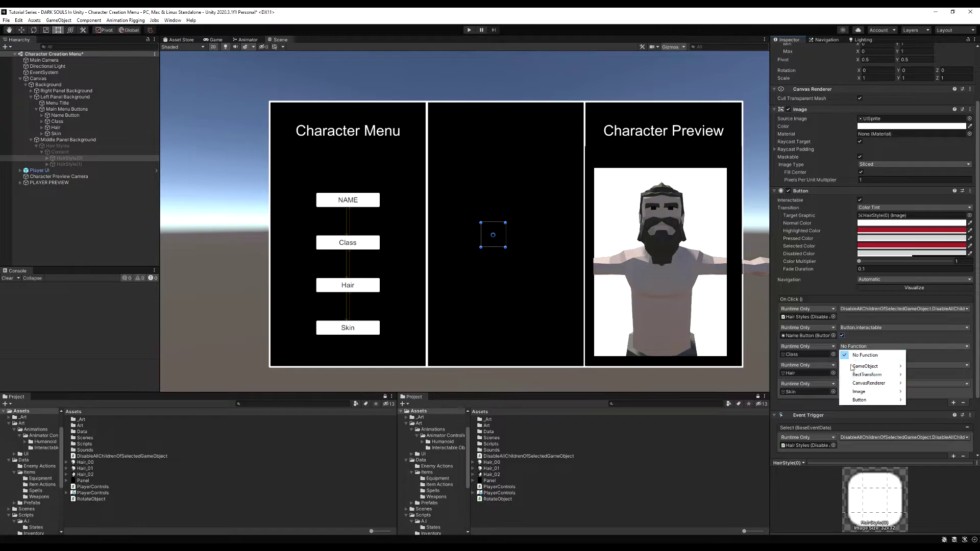
mouse_move(863, 395)
left_click(809, 415)
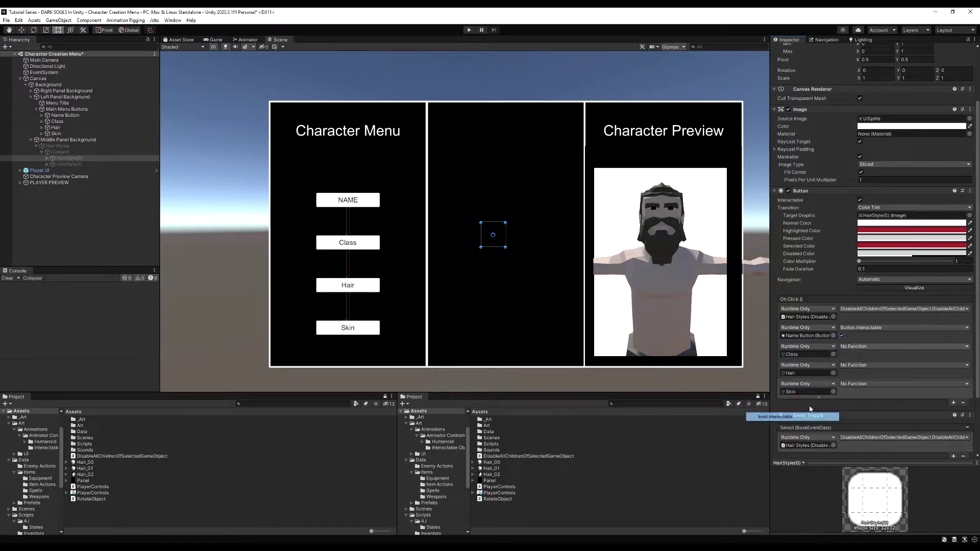
left_click(844, 365)
mouse_move(863, 412)
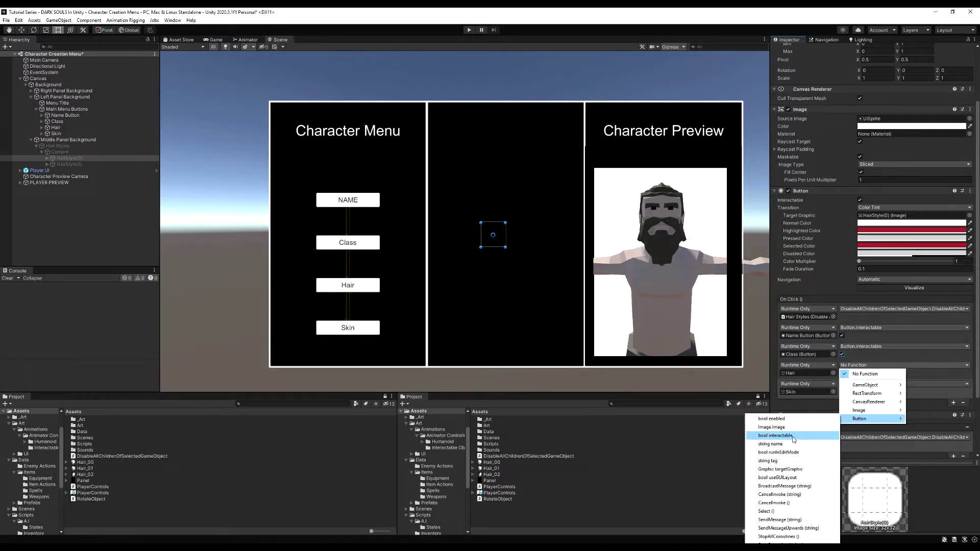
left_click(810, 435)
left_click(847, 387)
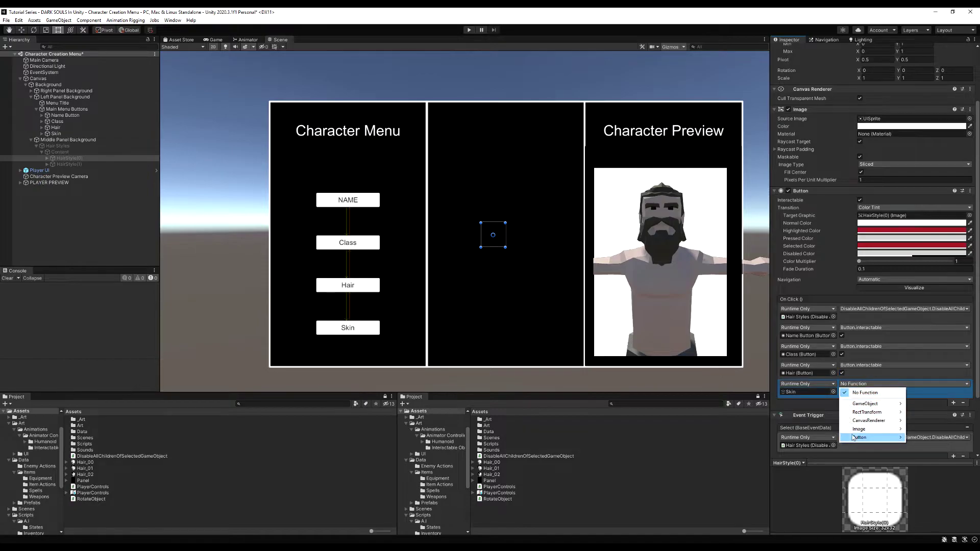
mouse_move(868, 438)
left_click(781, 328)
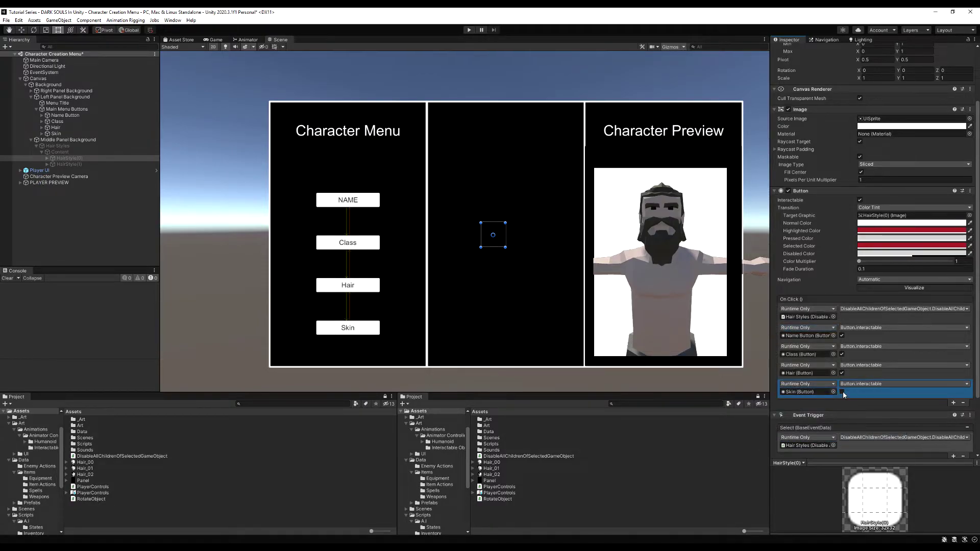
Try a sixth On Click entry on HairStyle(0) that deactivates Hair Styles through GameObject.SetActive.
scroll(951, 382, "down", 3)
left_click(952, 328)
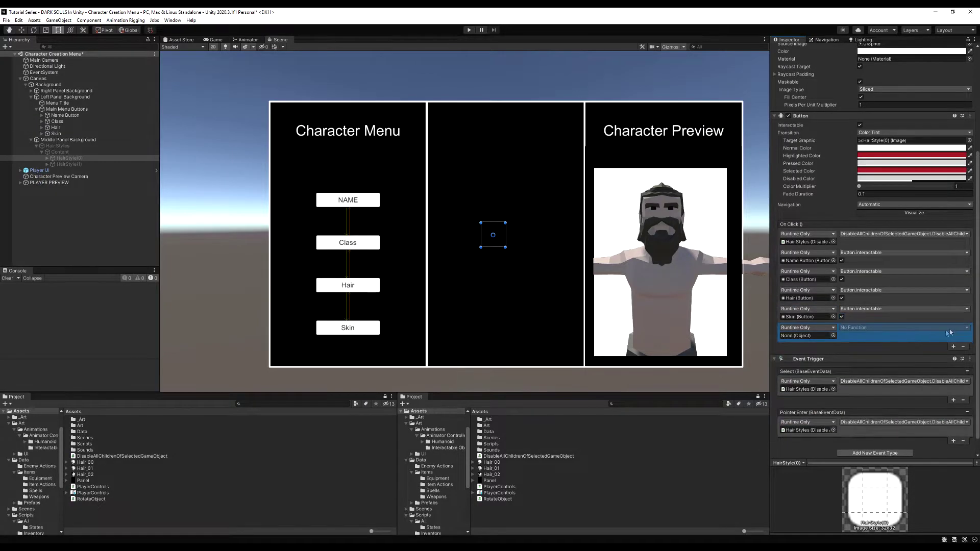
left_click_drag(63, 145, 842, 333)
left_click(842, 330)
mouse_move(857, 351)
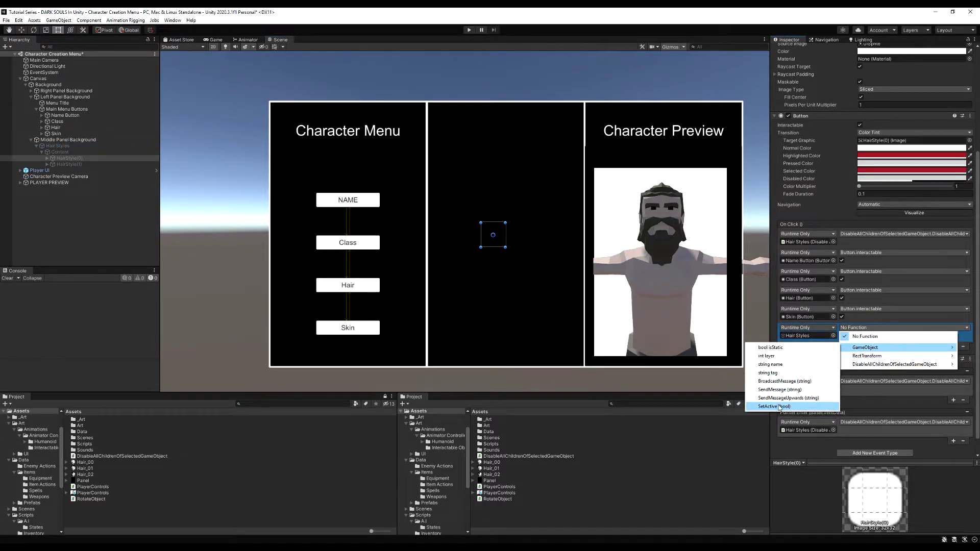
left_click(797, 406)
left_click(842, 335)
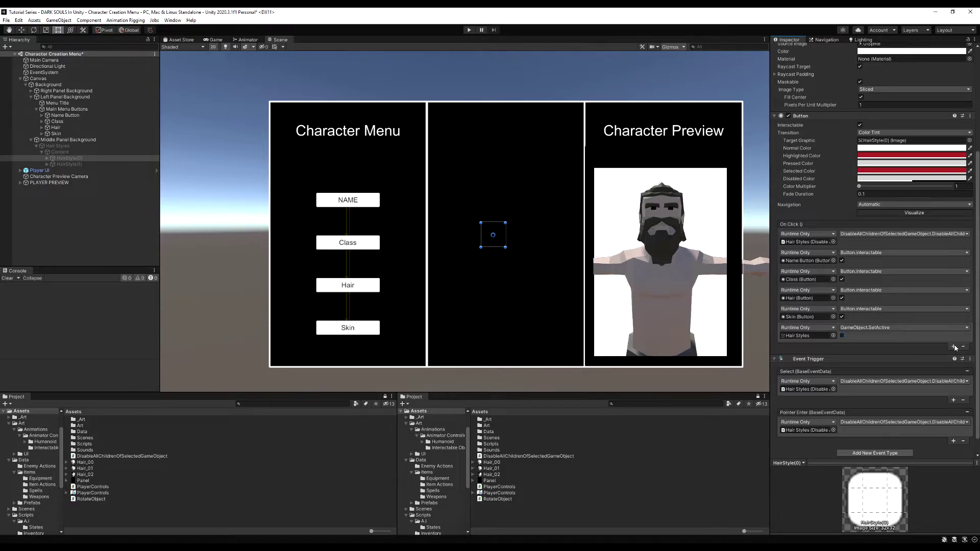
Replace HairStyle(0)'s sixth On Click entry with one that calls Button.Select on the Hair button.
left_click(953, 346)
left_click(865, 339)
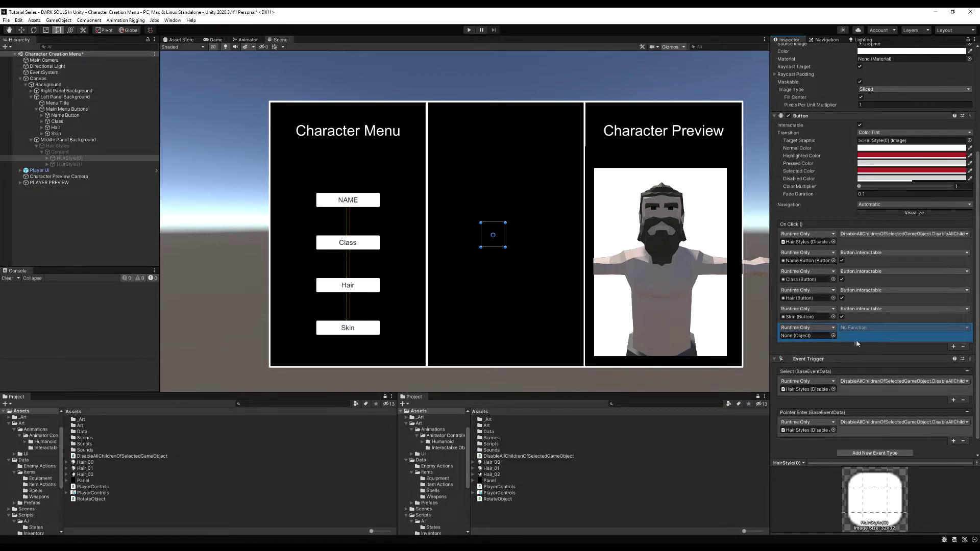
left_click_drag(55, 127, 849, 343)
left_click(865, 329)
mouse_move(863, 382)
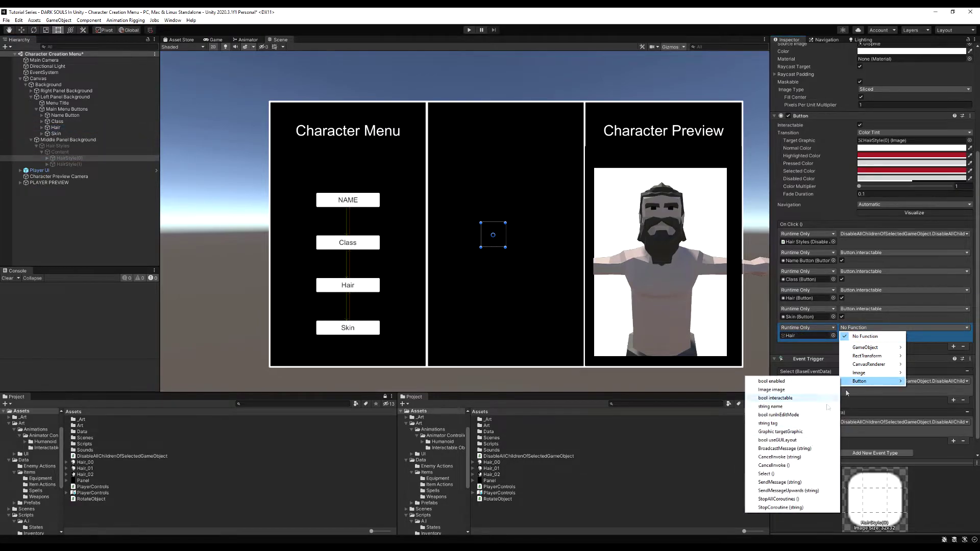
left_click(765, 474)
Add a last On Click entry to HairStyle(0) that calls GameObject.SetActive on Hair Styles.
left_click(953, 348)
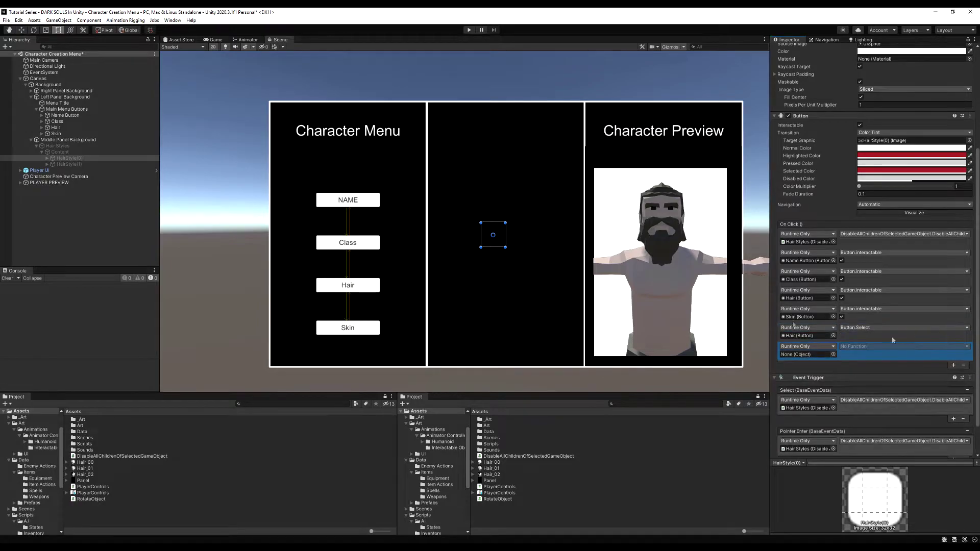
left_click_drag(61, 149, 807, 356)
left_click(860, 346)
mouse_move(871, 372)
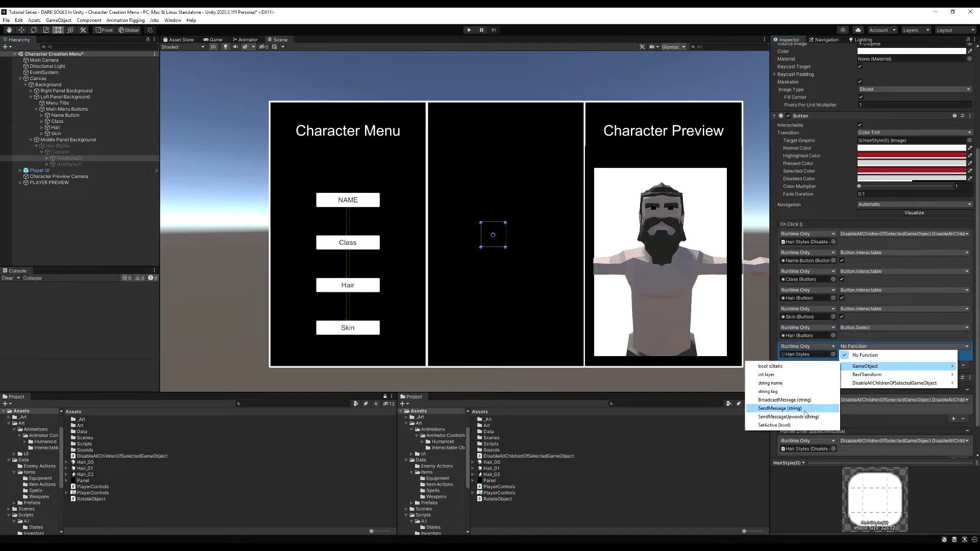
left_click(792, 411)
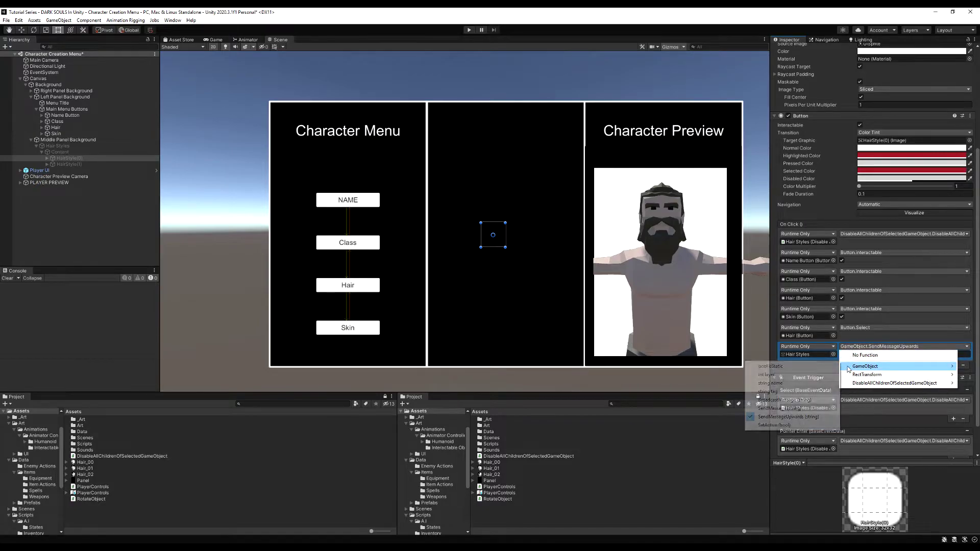
left_click(793, 428)
Add six empty On Click entries to the HairStyle(1) button.
left_click(69, 163)
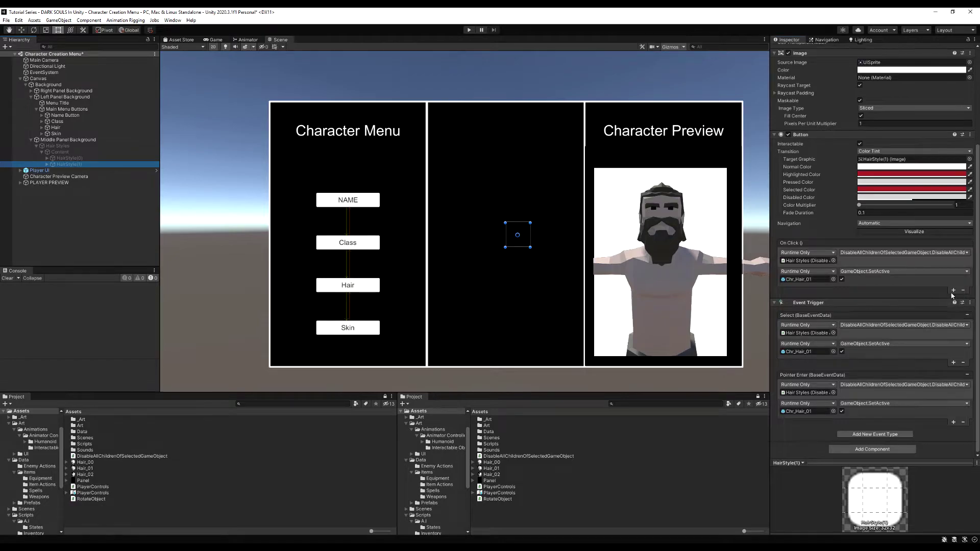
left_click(953, 290)
left_click(953, 310)
left_click(954, 328)
left_click(953, 347)
left_click(953, 366)
left_click(953, 384)
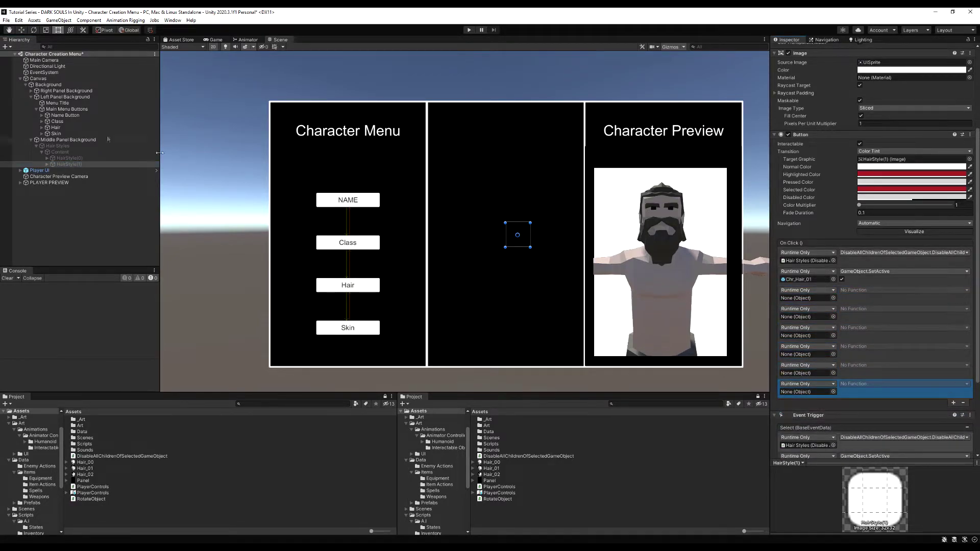
Set HairStyle(1)'s third On Click entry to turn on Button.interactable on Name Button.
left_click_drag(69, 163, 798, 301)
left_click(867, 290)
mouse_move(856, 337)
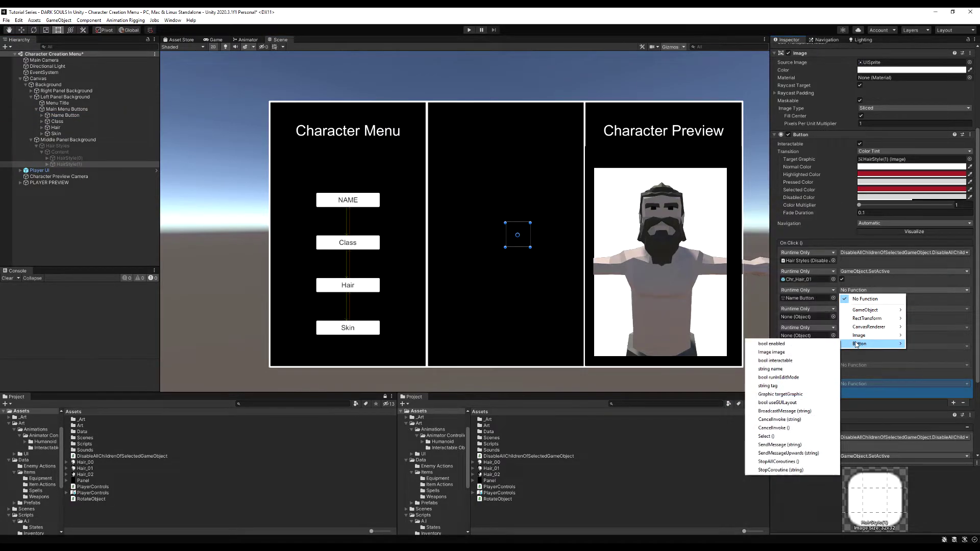
left_click(766, 357)
Set HairStyle(1)'s fourth On Click entry to turn on Button.interactable on the Class button.
left_click_drag(58, 122, 798, 317)
left_click(857, 309)
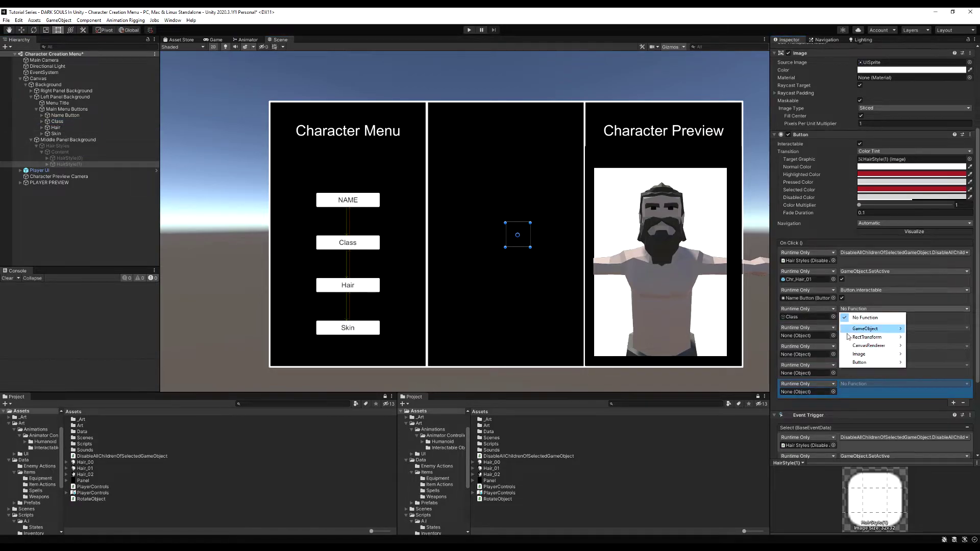
mouse_move(863, 362)
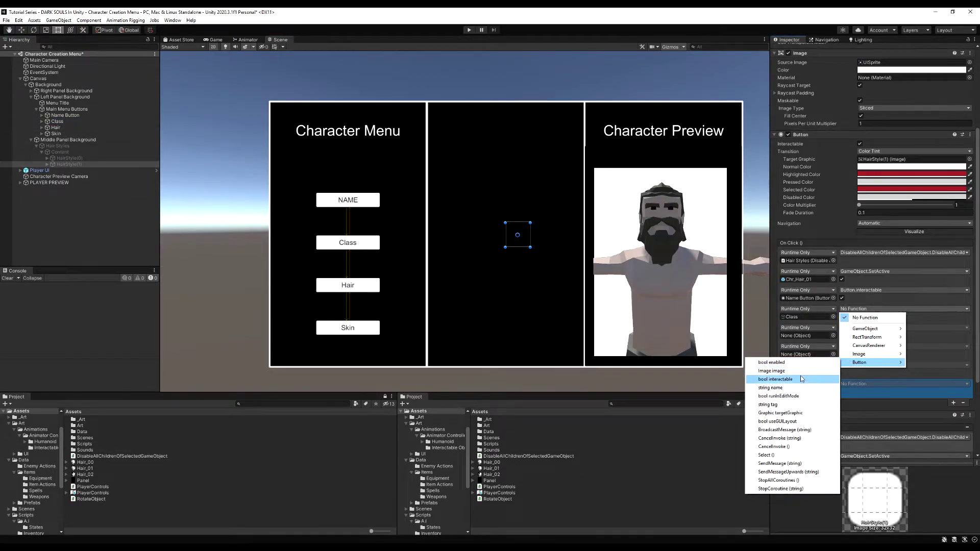
left_click(801, 379)
Set HairStyle(1)'s fifth On Click entry to turn on Button.interactable on the Hair button.
left_click_drag(55, 127, 806, 335)
left_click(840, 330)
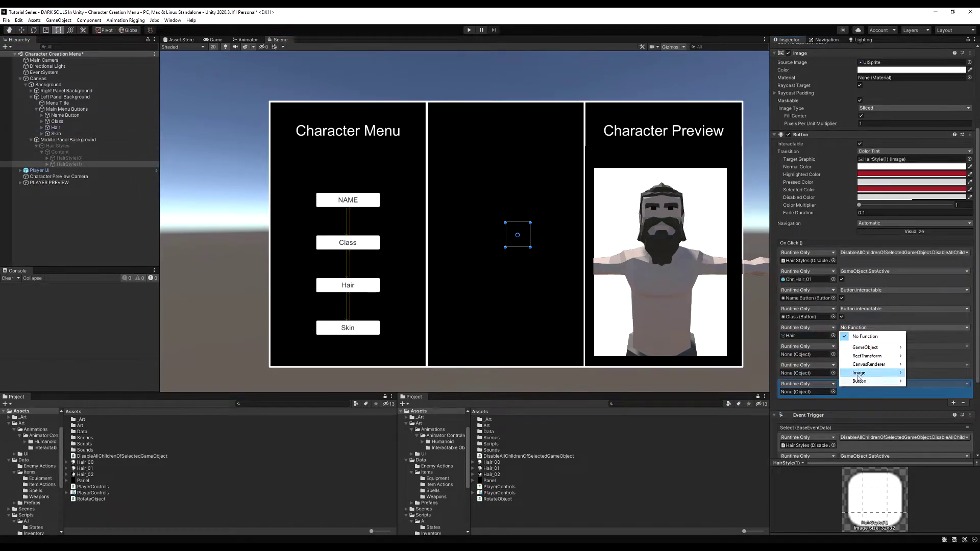
mouse_move(863, 381)
left_click(789, 397)
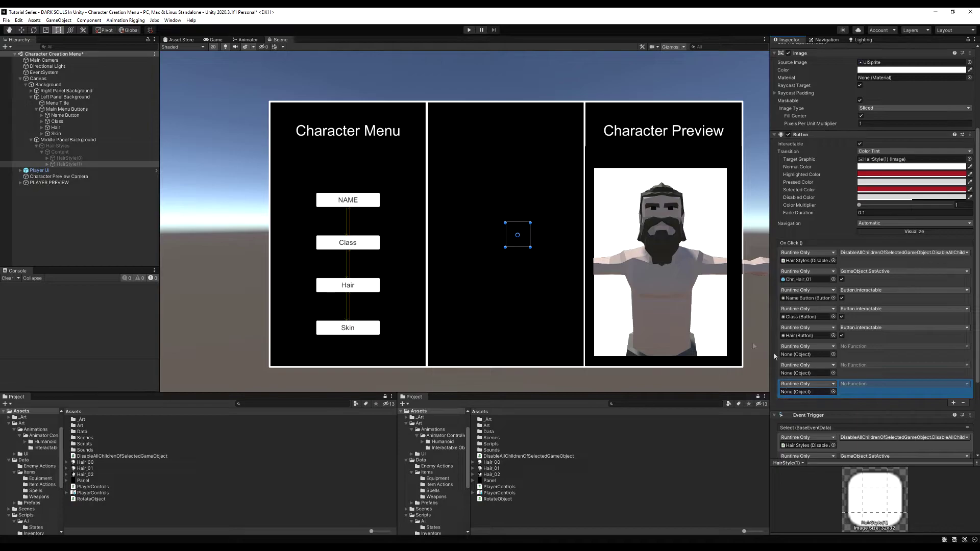
Set HairStyle(1)'s sixth On Click entry to turn on Button.interactable on the Skin button.
left_click_drag(65, 136, 807, 355)
left_click(852, 348)
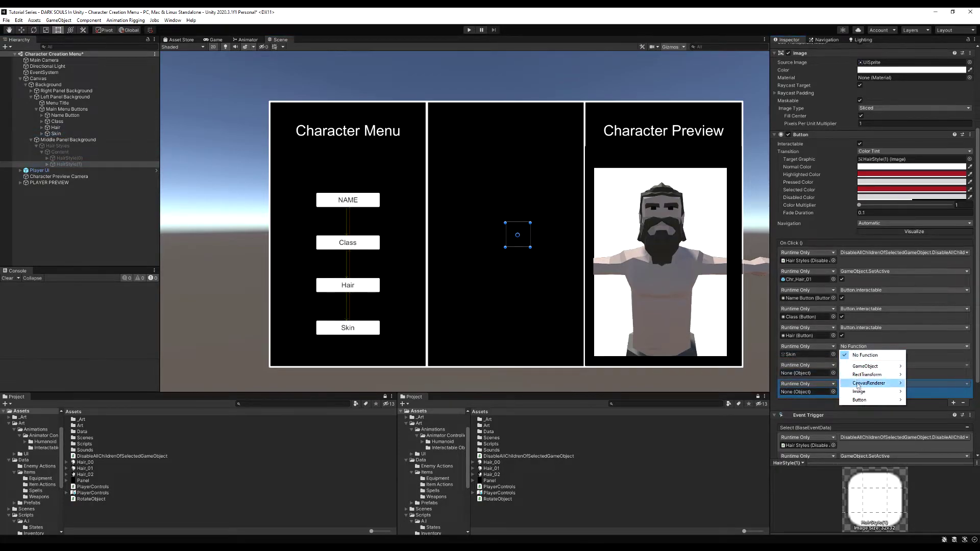
mouse_move(859, 399)
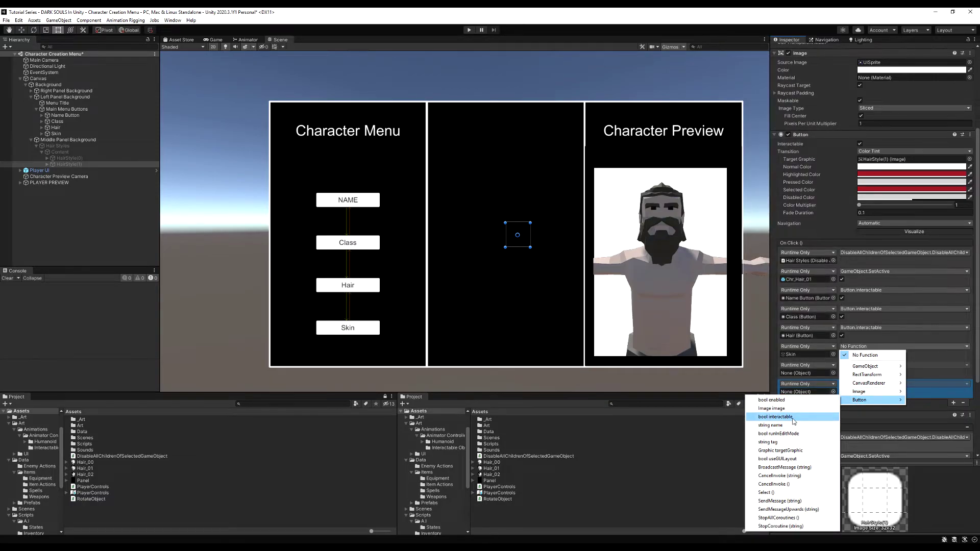
left_click(775, 416)
Set HairStyle(1)'s seventh On Click entry to call Button.Select on the Hair button.
left_click_drag(56, 128, 806, 373)
left_click(904, 365)
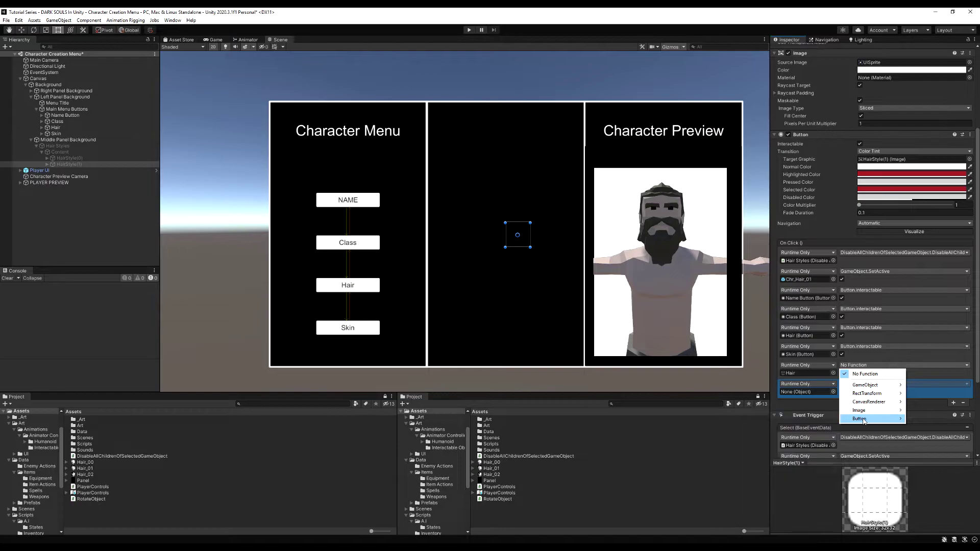
mouse_move(863, 419)
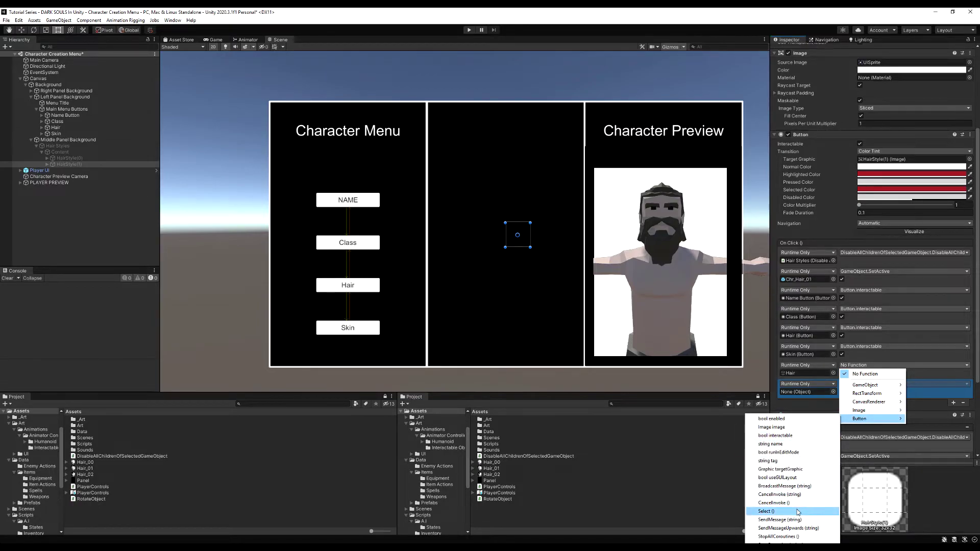
left_click(781, 511)
Set HairStyle(1)'s last On Click entry to deactivate Hair Styles through GameObject.SetActive.
left_click_drag(75, 148, 806, 392)
left_click(868, 384)
mouse_move(868, 404)
left_click(797, 463)
left_click(843, 393)
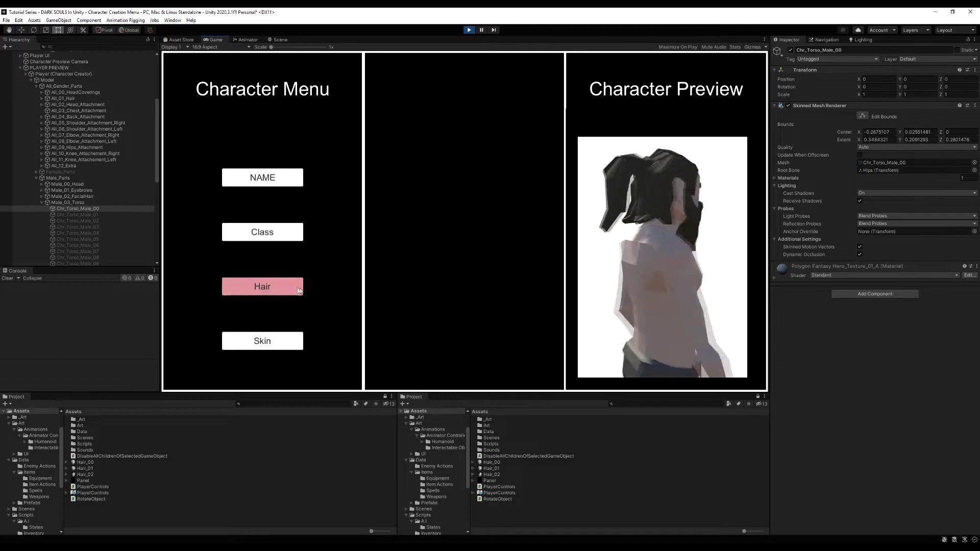
In play mode, open the hair style panel and move the selection back and forth between its two icons to preview them.
left_click(298, 286)
key("Right")
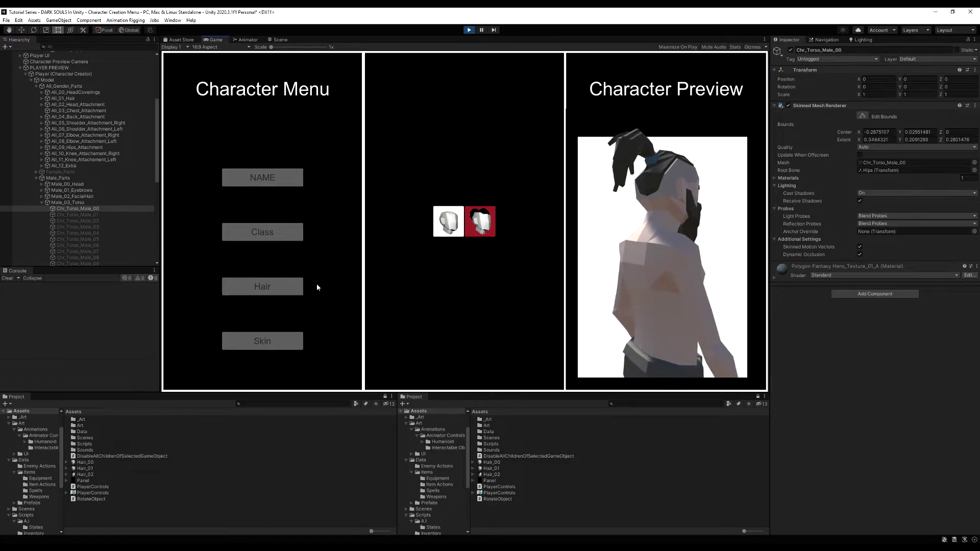
key("Left")
key("Right")
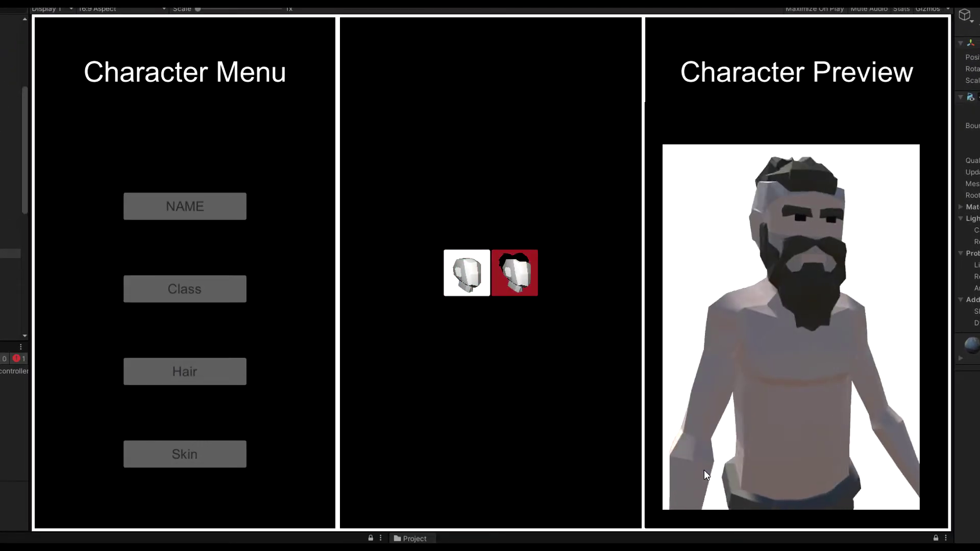
key("Left")
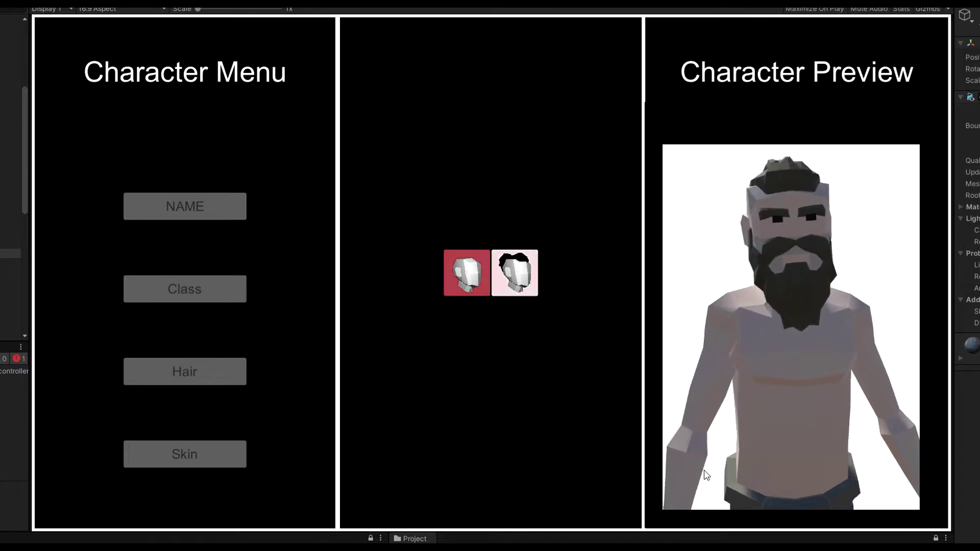
key("Right")
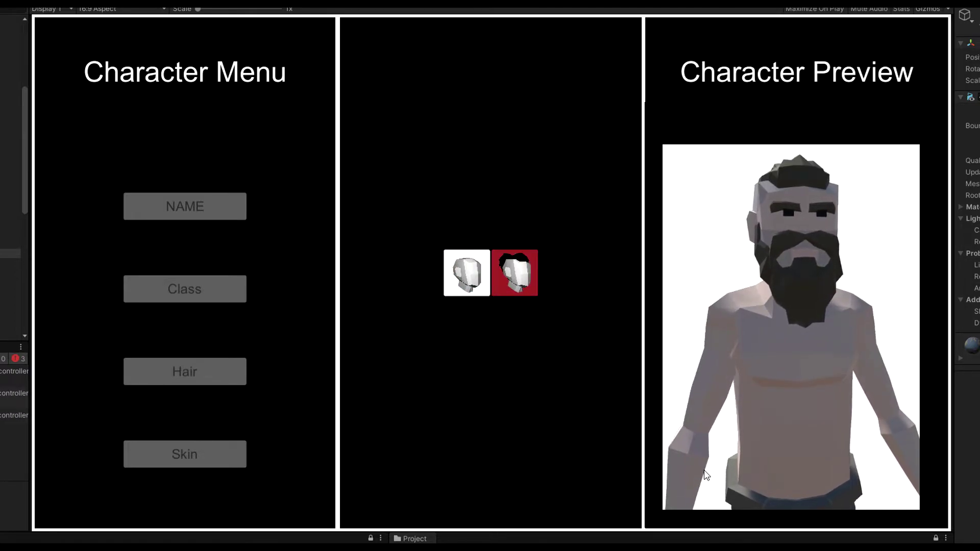
Apply the second hair style and move the main menu selection up to the Name button.
key("Return")
key("Up")
key("Up")
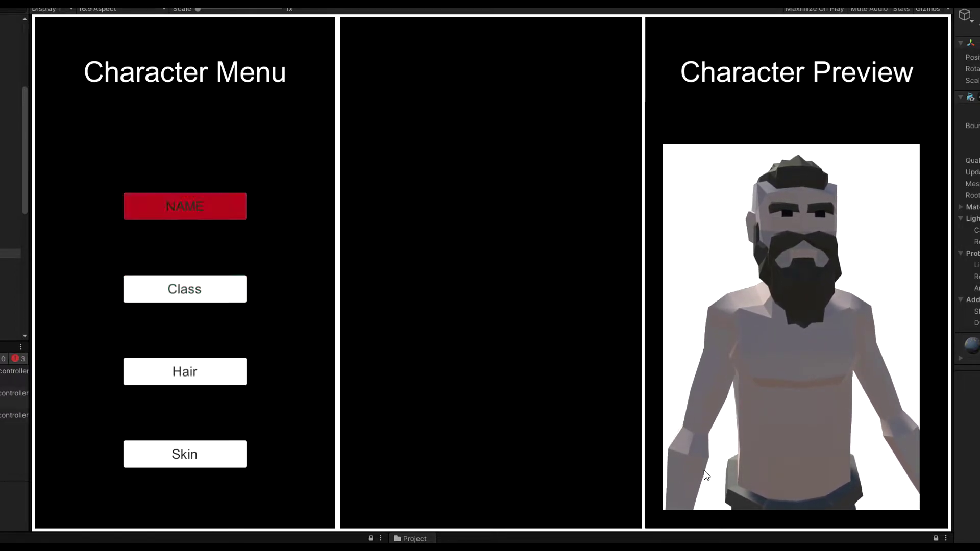
Move the main menu selection down and back up to the Hair button, then rerun play mode to check the initial selection.
key("Down")
key("Down")
key("Down")
key("Up")
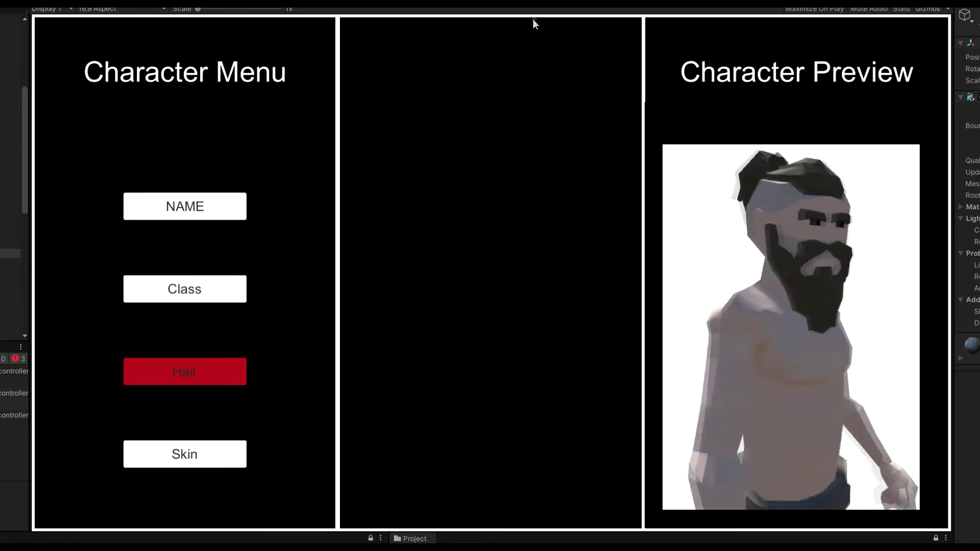
key("ctrl+p")
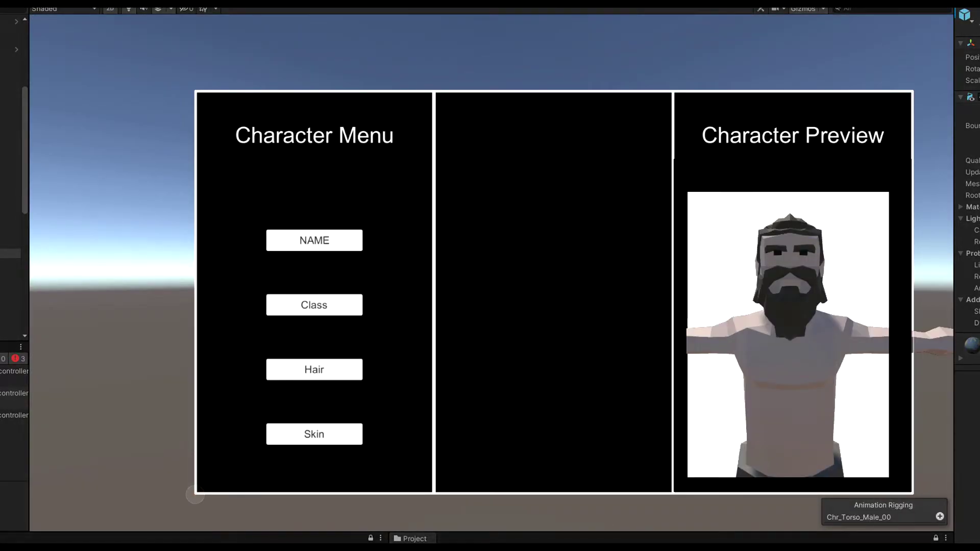
key("ctrl+p")
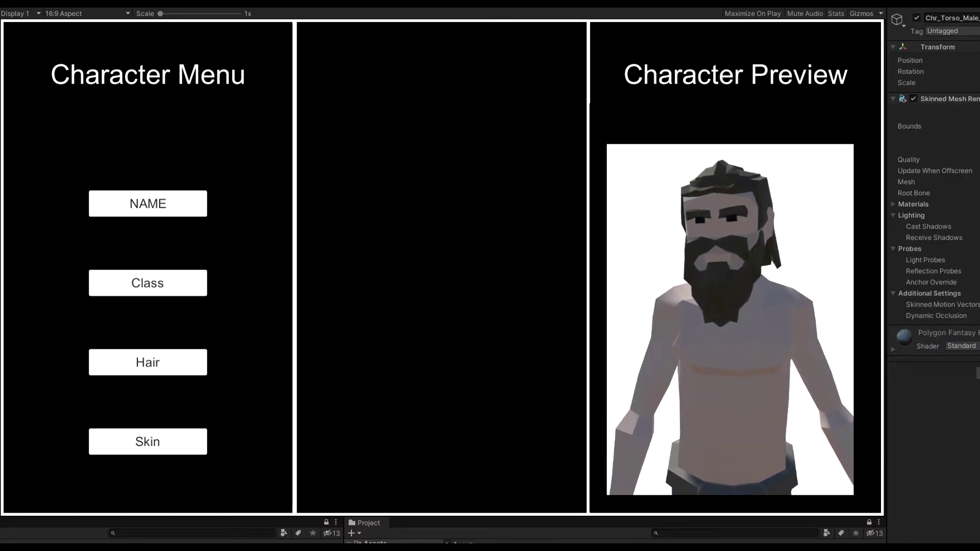
key("ctrl+p")
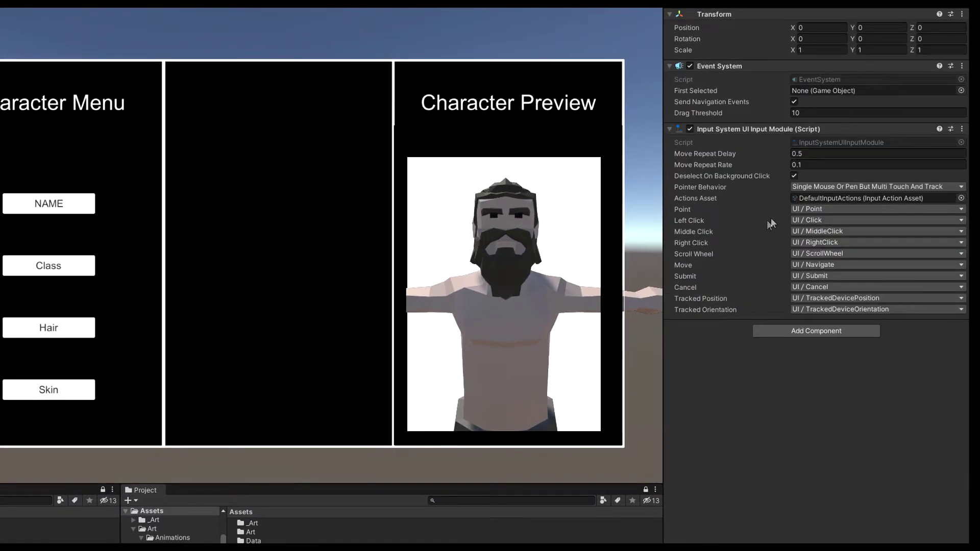
Set the Event System's First Selected object to Name Button and check it briefly in play mode.
left_click(802, 91)
left_click_drag(658, 174, 758, 91)
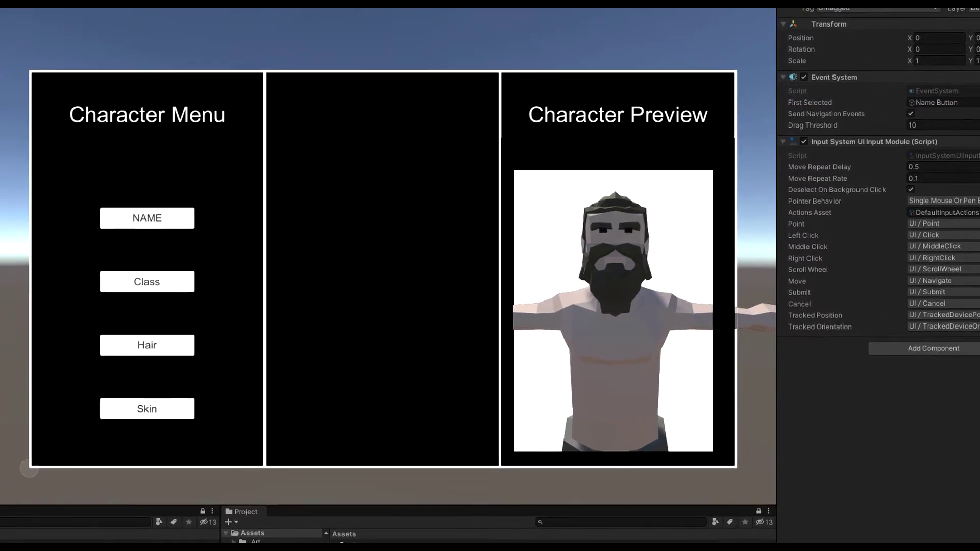
key("ctrl+p")
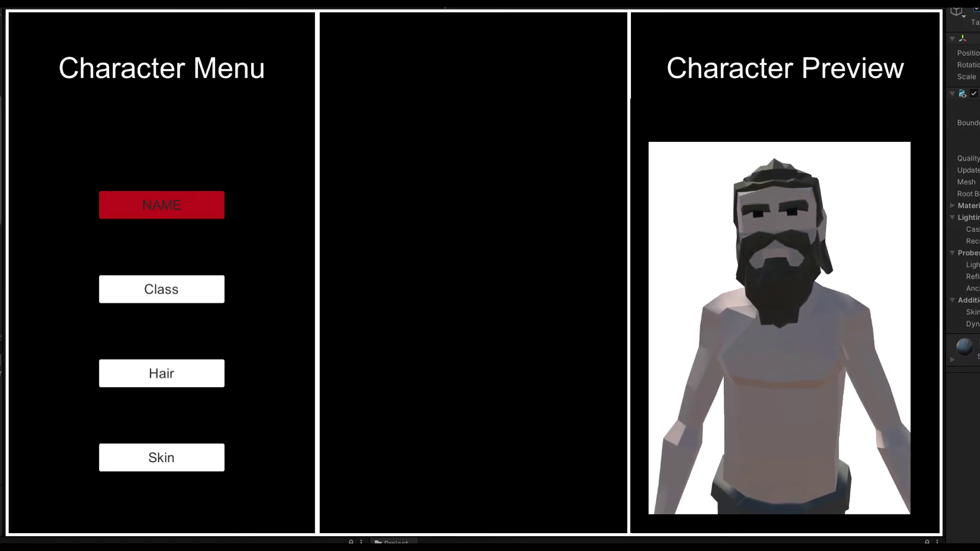
key("ctrl+p")
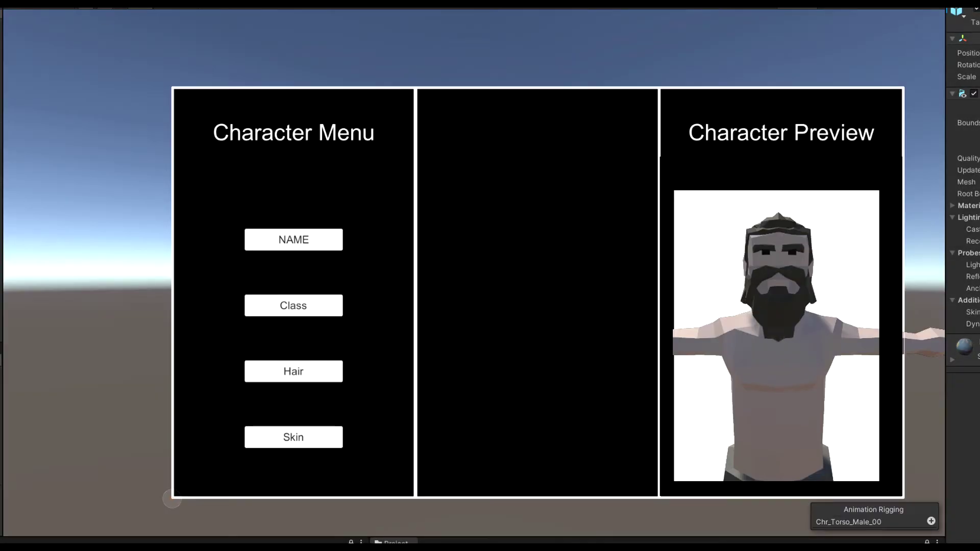
Create an empty child object under Hair Styles and name it Scroll Rect.
left_click(536, 294)
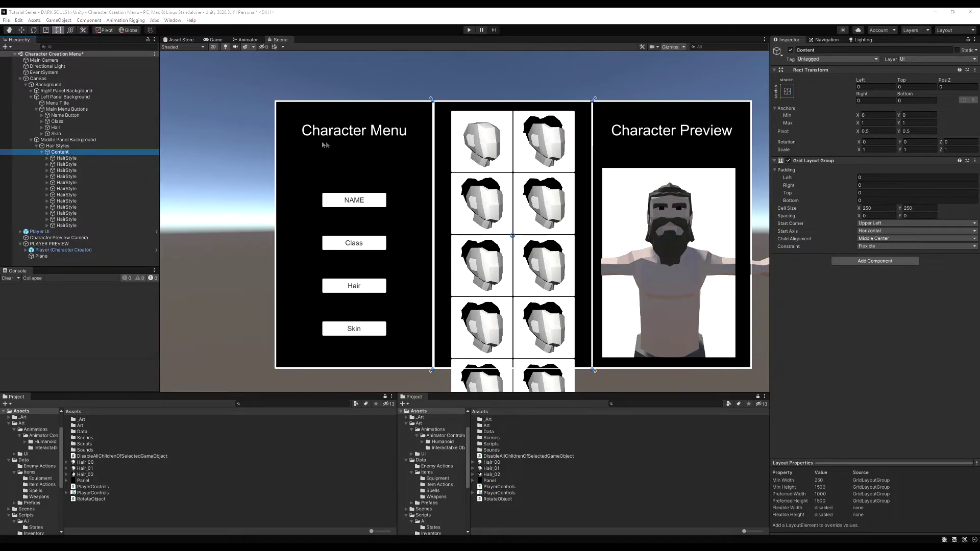
left_click(42, 152)
right_click(54, 147)
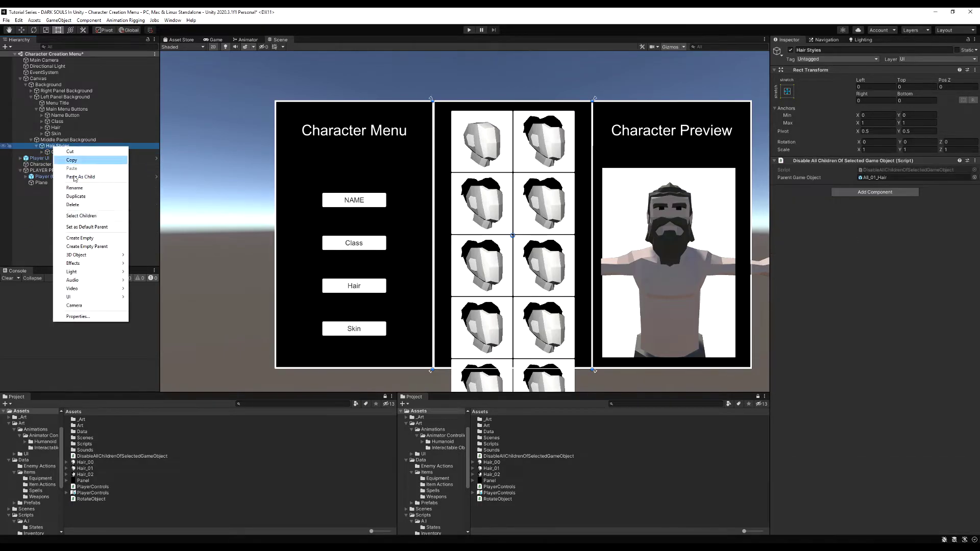
left_click(90, 239)
type("Scrol")
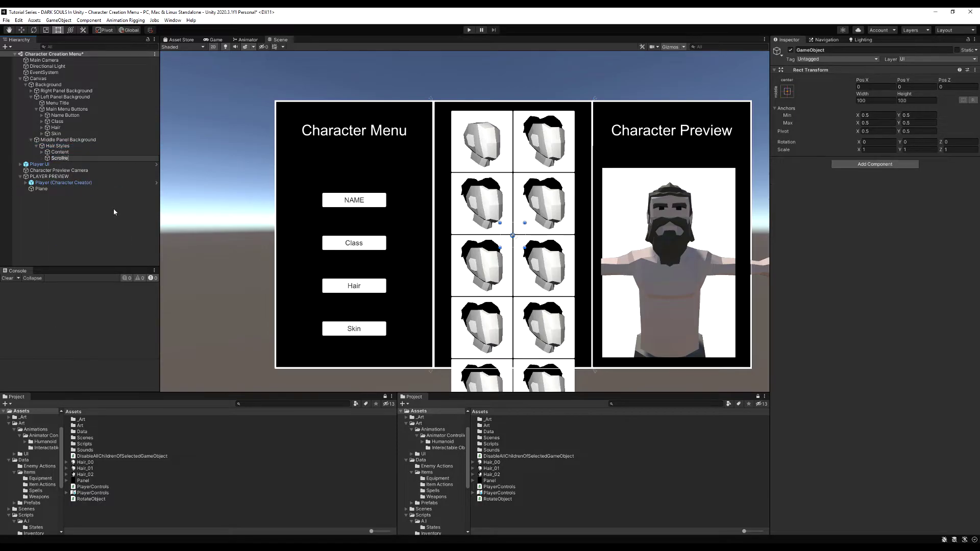
type("l Rect")
key("Return")
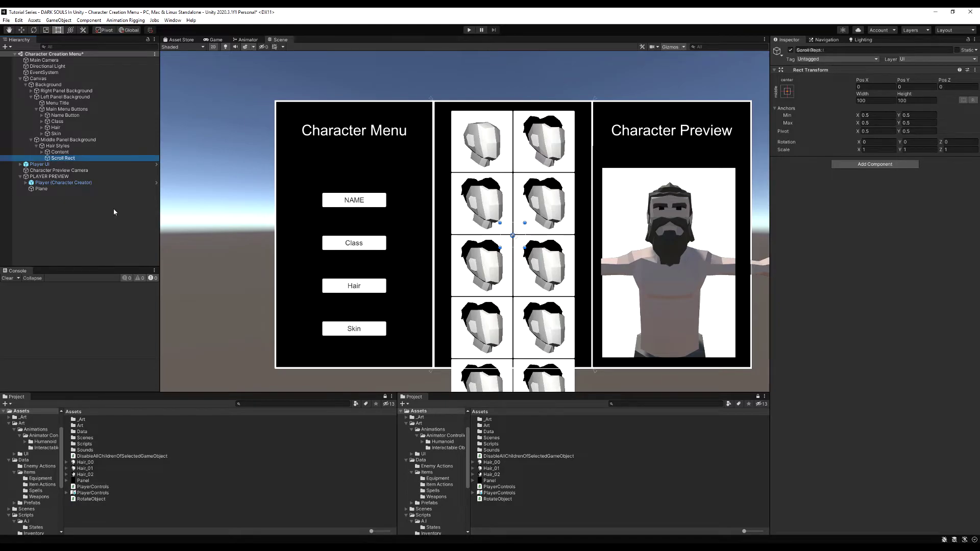
Anchor the Scroll Rect object with the full stretch preset so that it fills its parent.
left_click(787, 91)
left_click(869, 206, "alt")
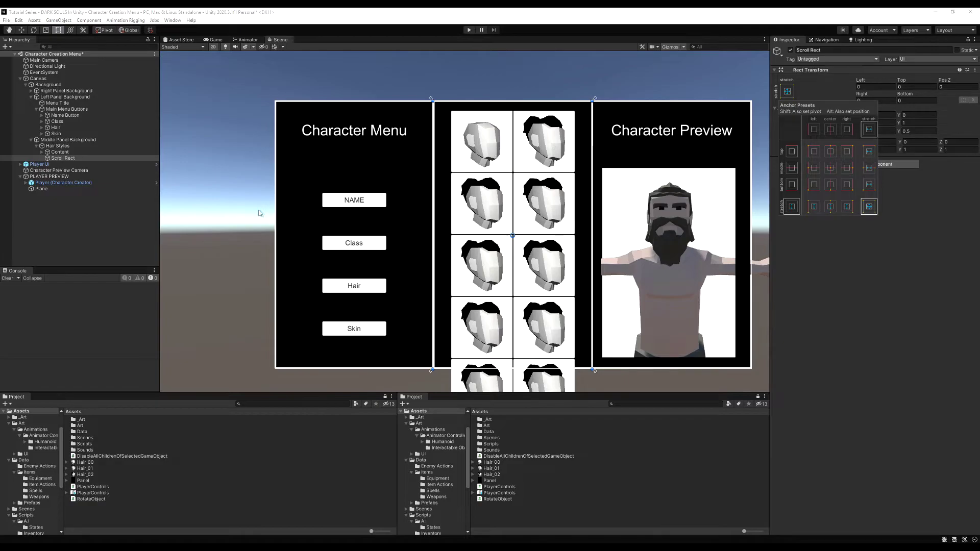
left_click(66, 159)
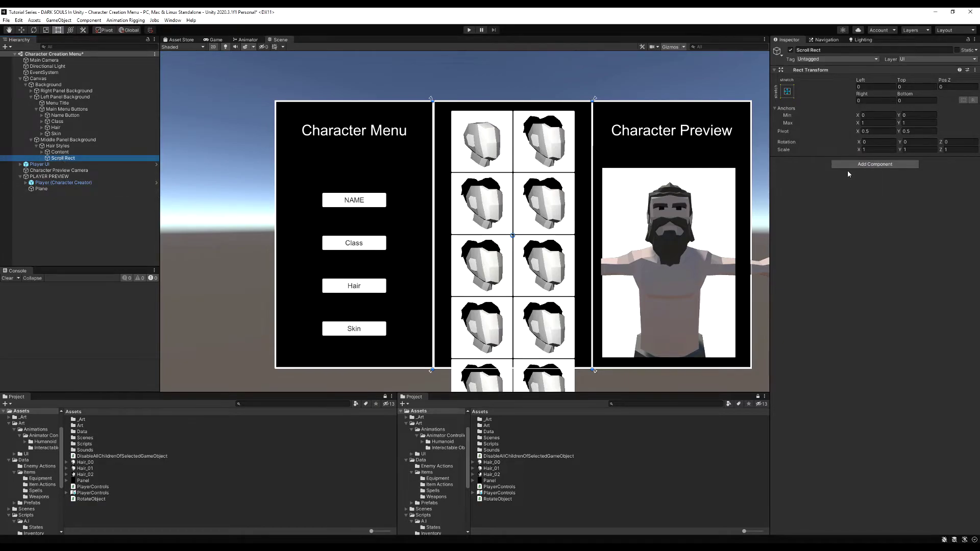
Add the Scroll Rect and Rect Mask 2D components to the Scroll Rect object.
left_click(854, 166)
type("scroll")
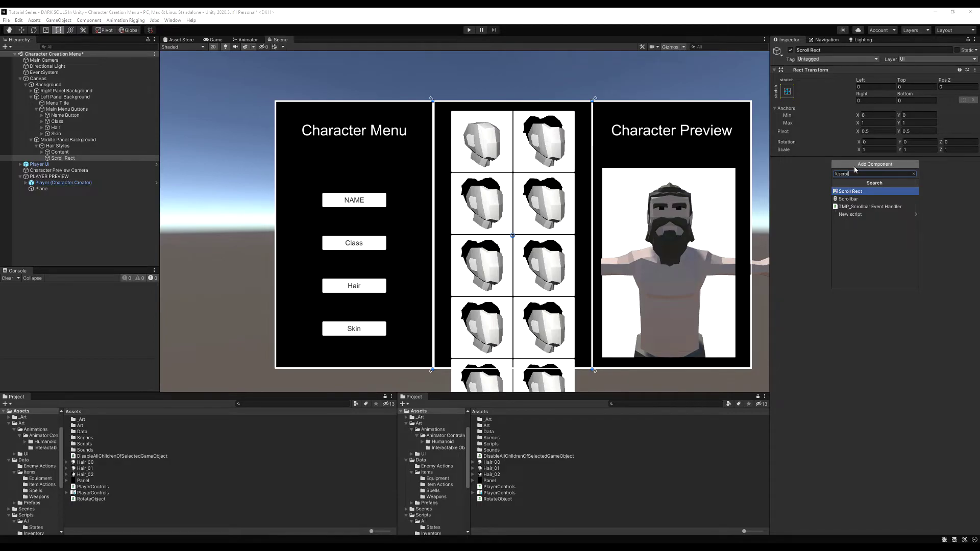
key("Return")
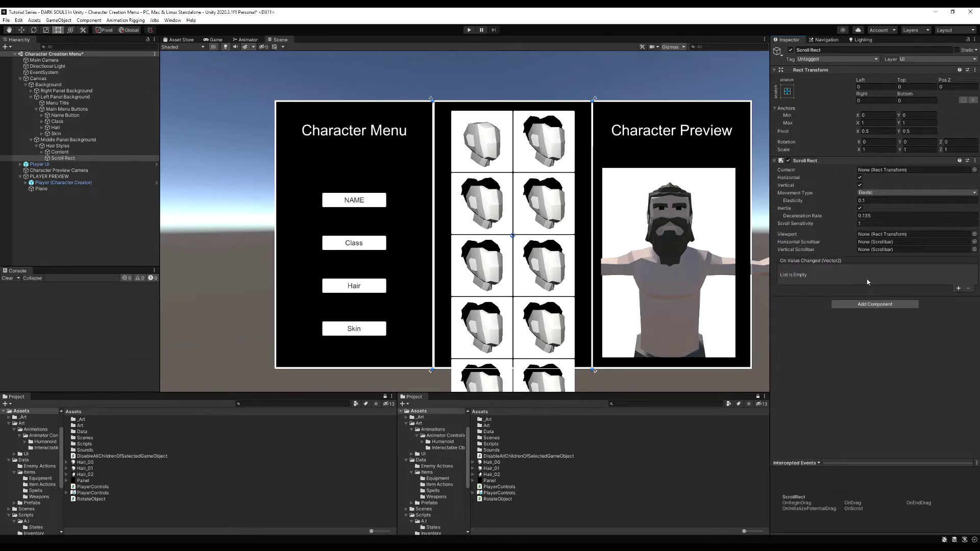
left_click(874, 305)
type("rect mask")
key("Return")
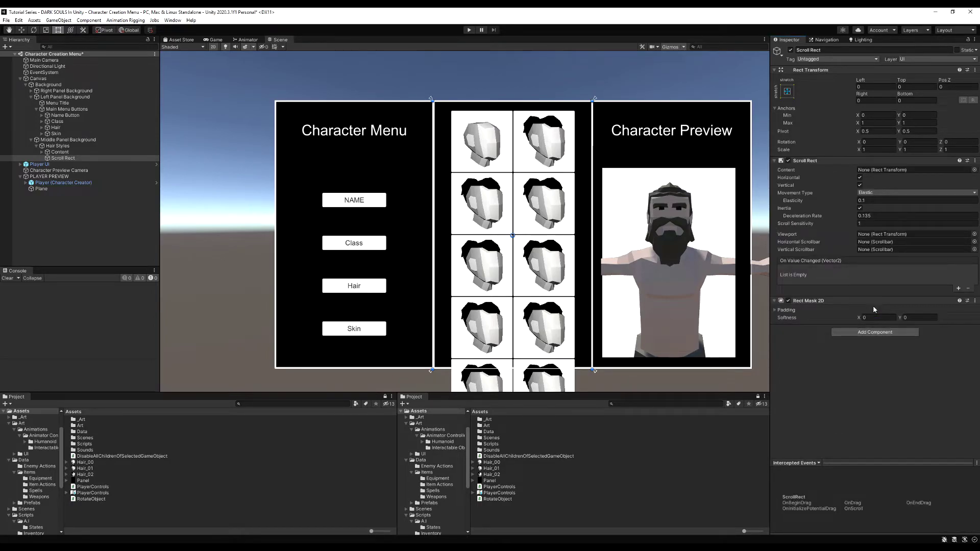
Add a UI Scrollbar under Hair Styles and set its Direction to Top To Bottom.
right_click(62, 147)
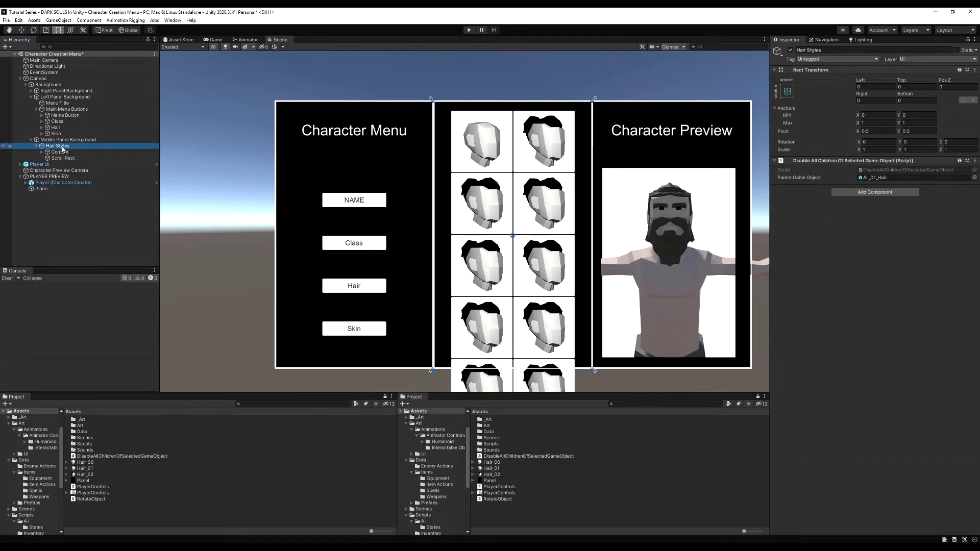
mouse_move(81, 298)
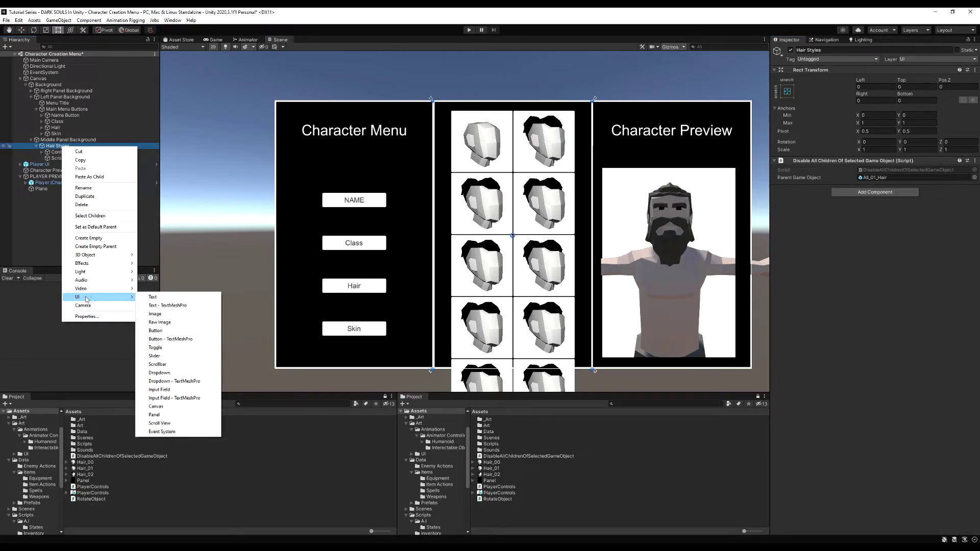
left_click(157, 364)
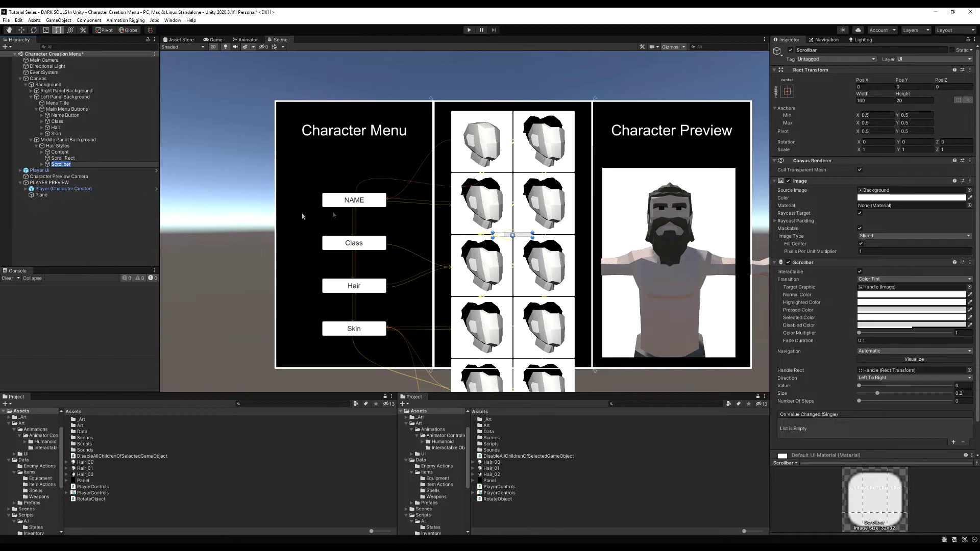
left_click(883, 378)
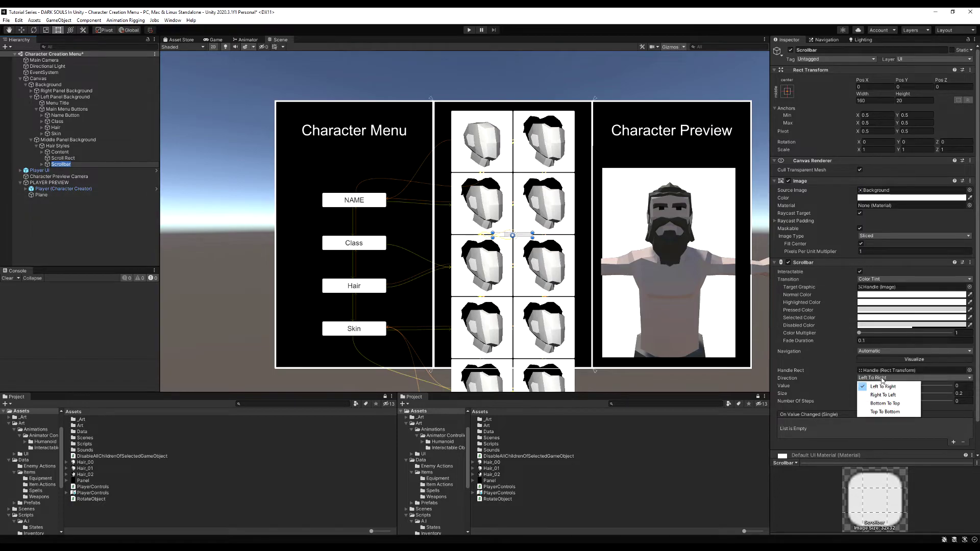
left_click(886, 412)
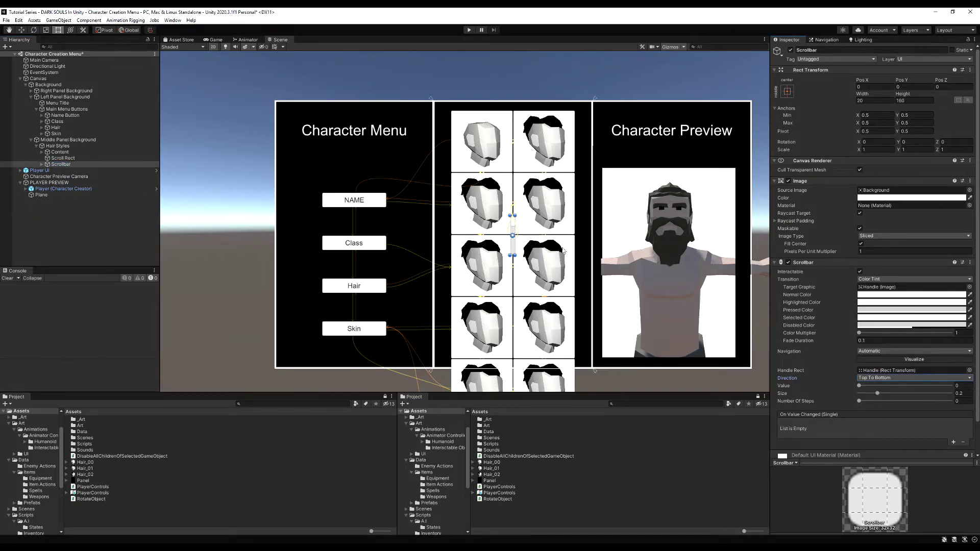
Place the scrollbar beside the hair icons at Pos X 301 and stretch it to a height of about 728.
left_click_drag(512, 252, 588, 326)
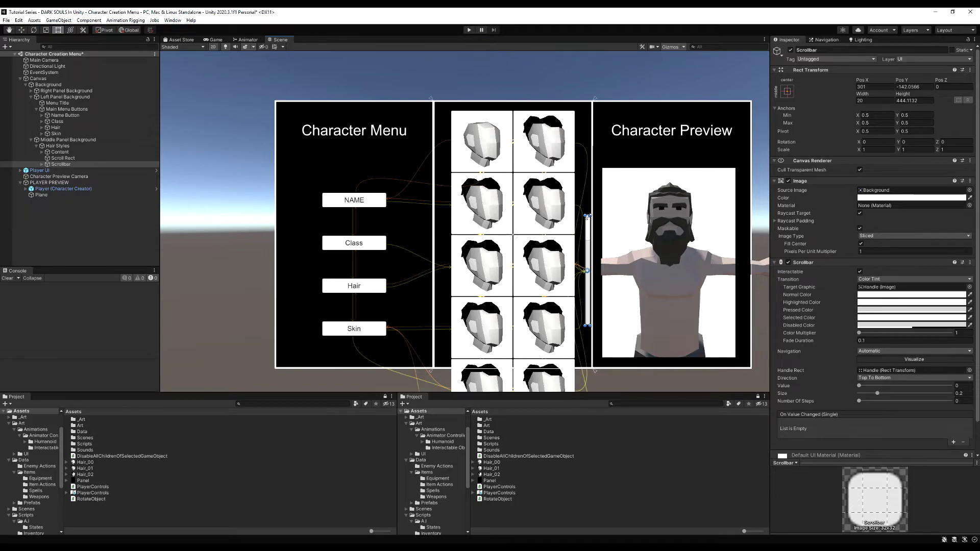
left_click_drag(588, 215, 590, 145)
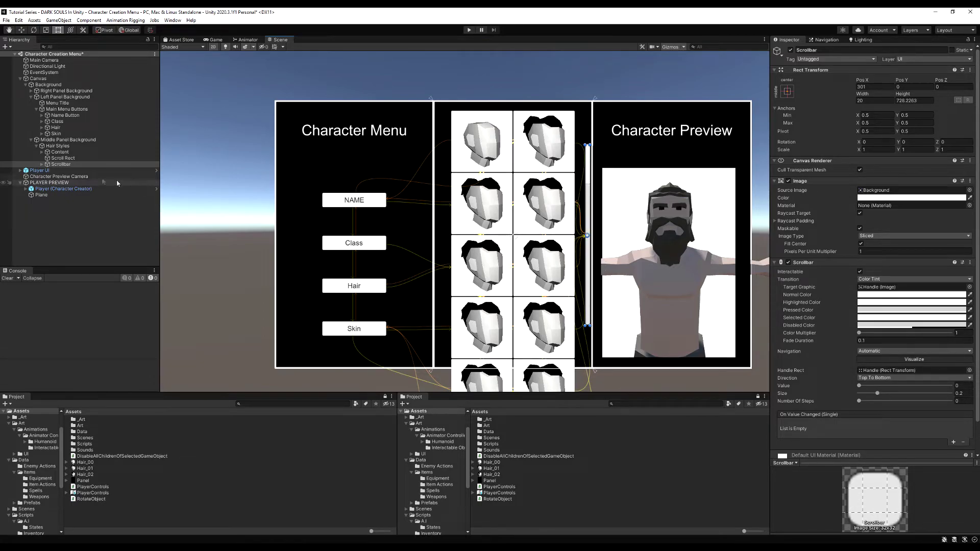
Configure the Scroll Rect component with Scrollbar as its Vertical Scrollbar, Unrestricted movement and horizontal scrolling disabled.
left_click(61, 158)
left_click_drag(60, 164, 865, 250)
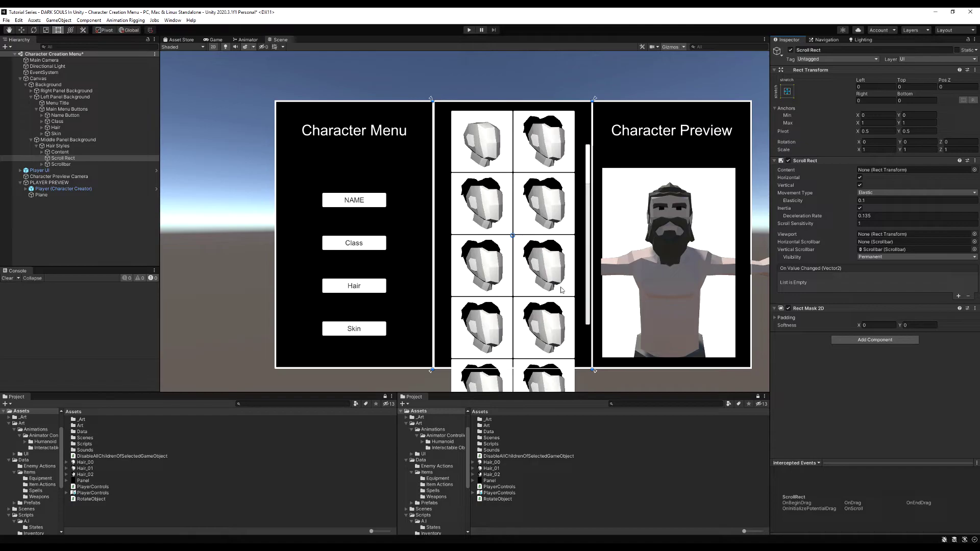
left_click(868, 192)
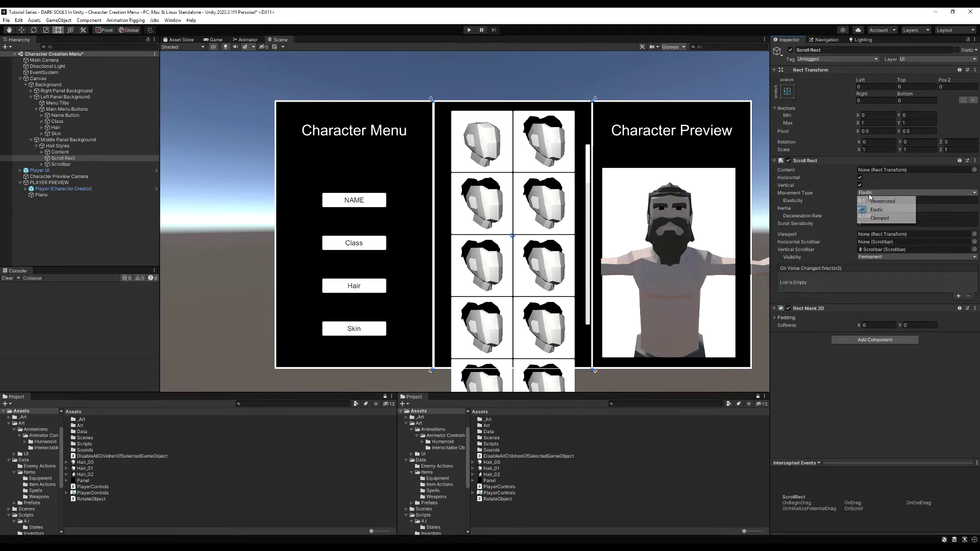
left_click(877, 200)
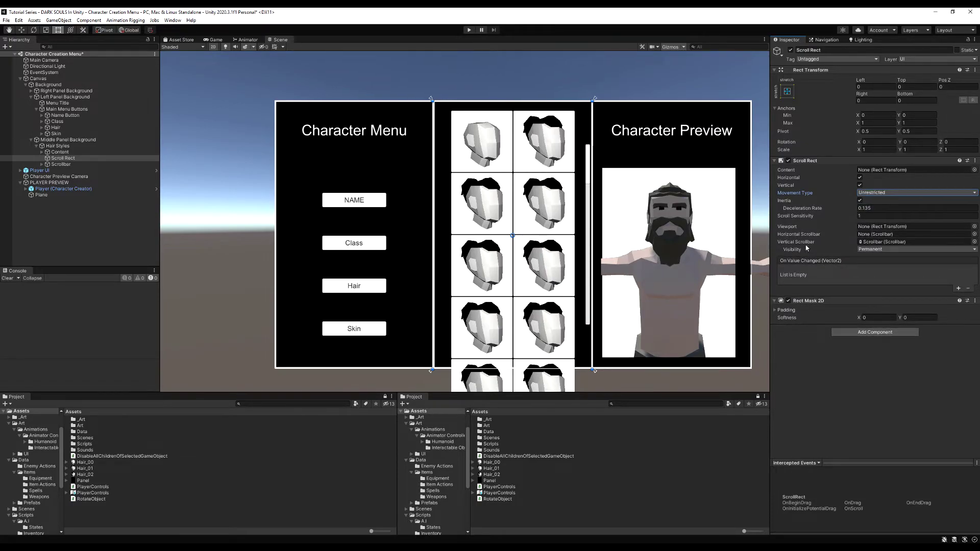
left_click(860, 177)
Nest Content under Scroll Rect and assign the two objects as the Scroll Rect component's Content and Viewport.
left_click(59, 153)
left_click_drag(59, 156, 64, 160)
left_click(62, 152)
left_click_drag(62, 153, 884, 227)
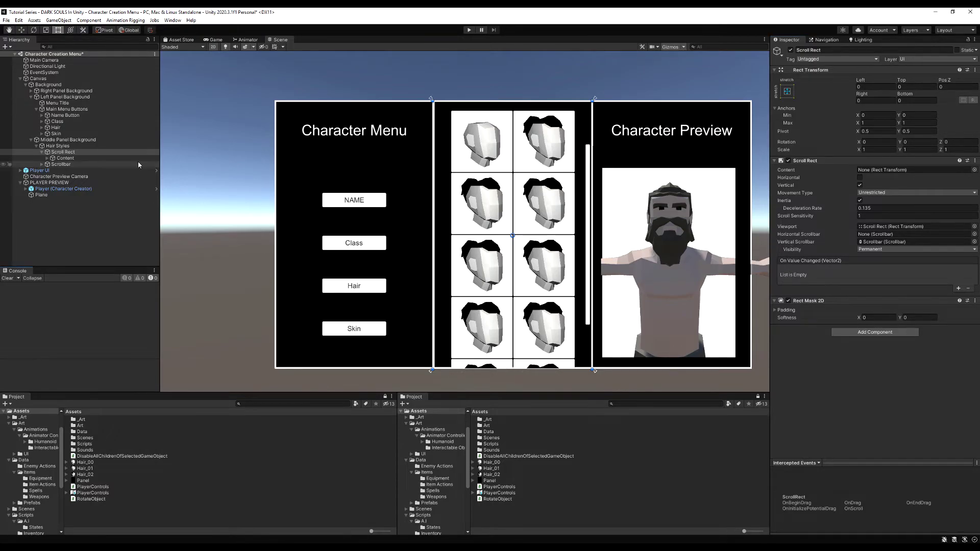
left_click_drag(65, 158, 871, 173)
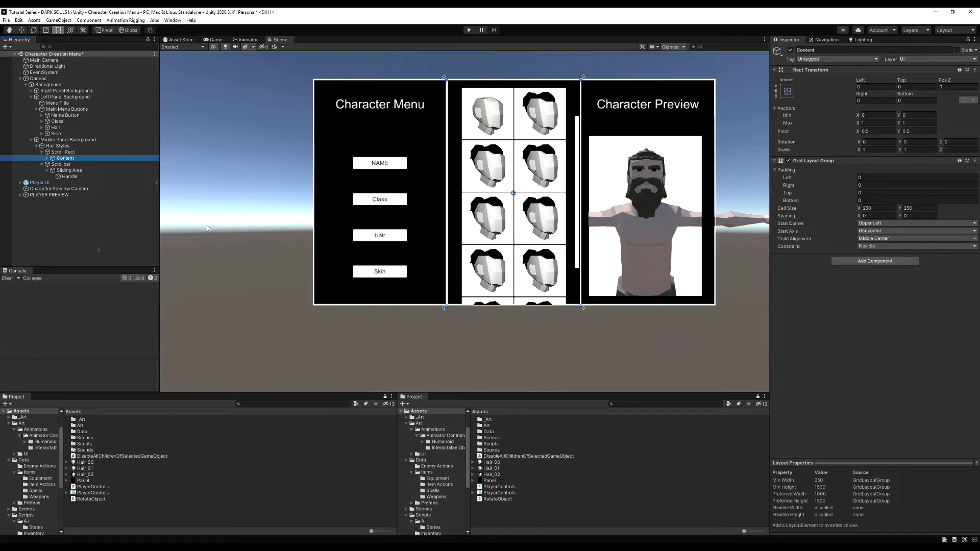
Run the scene to check the hair style scroll view, then return to editing.
left_click(65, 153)
left_click(469, 29)
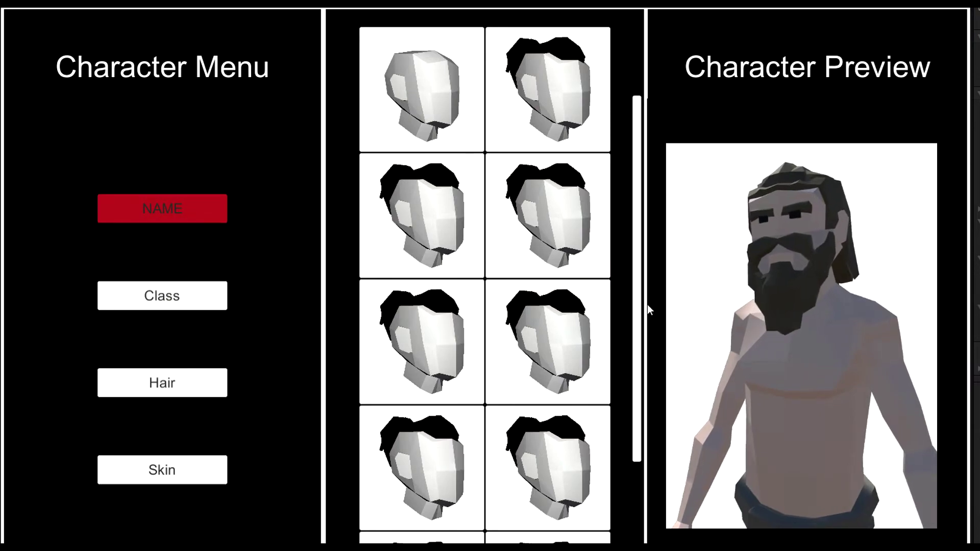
left_click(646, 352)
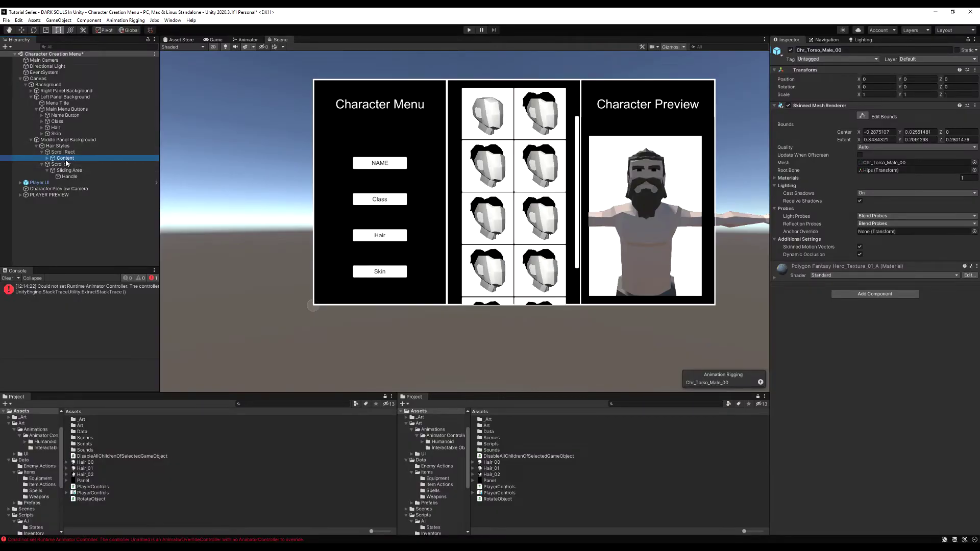
Extend the Content rectangle below the middle panel to a Bottom offset of about -826.
left_click(66, 158)
left_click_drag(434, 281, 406, 251)
middle_click_drag(407, 252, 400, 241)
left_click_drag(426, 210, 428, 376)
middle_click_drag(394, 259, 404, 357)
scroll(357, 286, "up", 1)
scroll(318, 275, "down", 1)
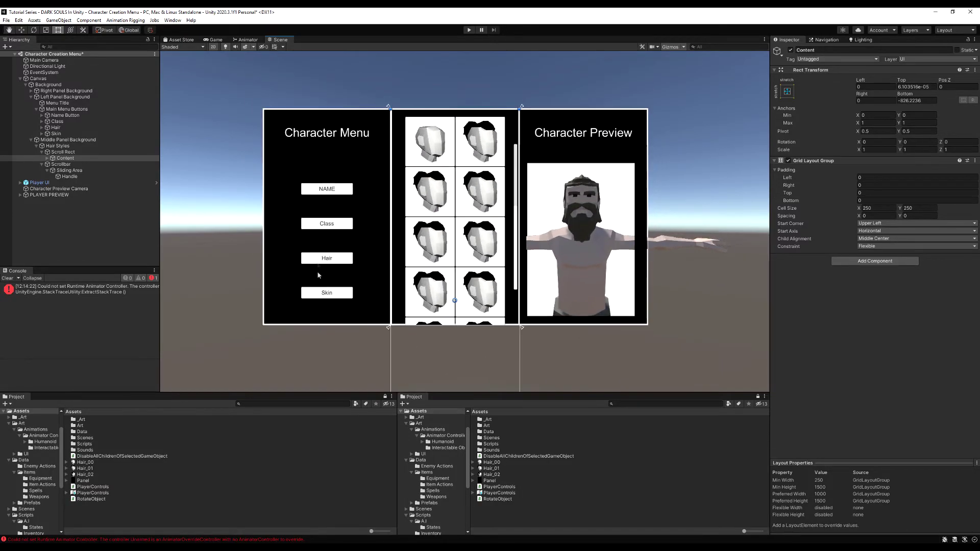
Deactivate the Hair Styles object and enter play mode.
left_click(58, 146)
left_click(790, 51)
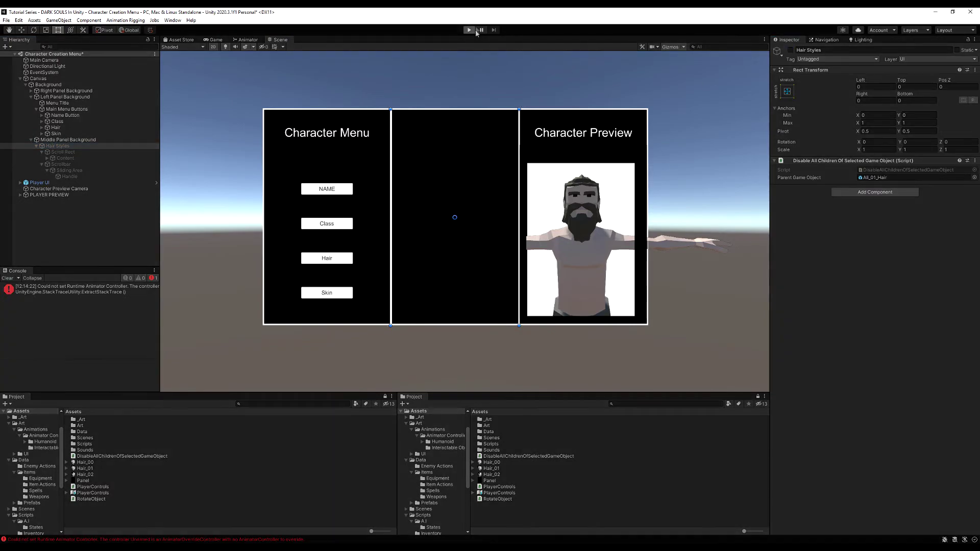
left_click(469, 30)
Open the hair style panel, scroll its list down and back up, and apply the second hair style.
left_click(262, 290)
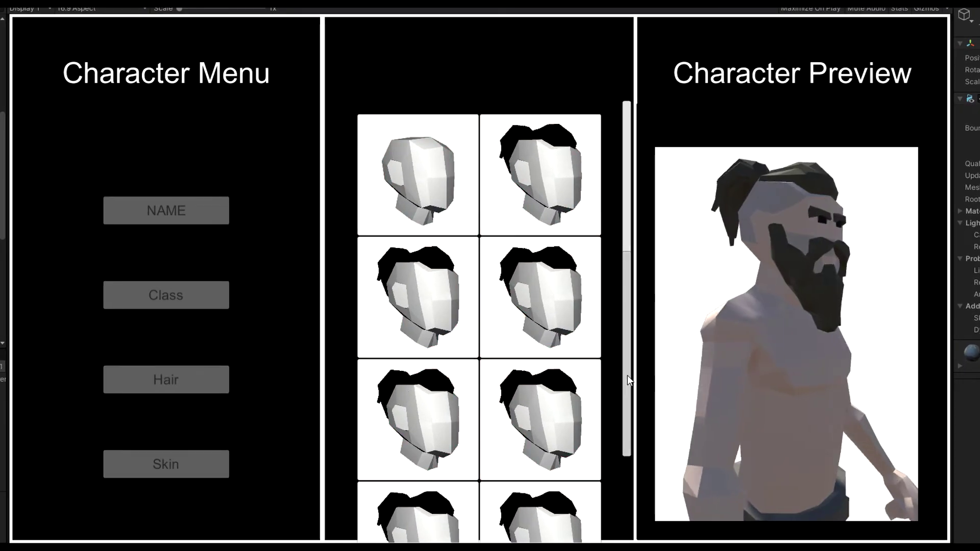
left_click_drag(626, 442, 611, 102)
left_click(519, 279)
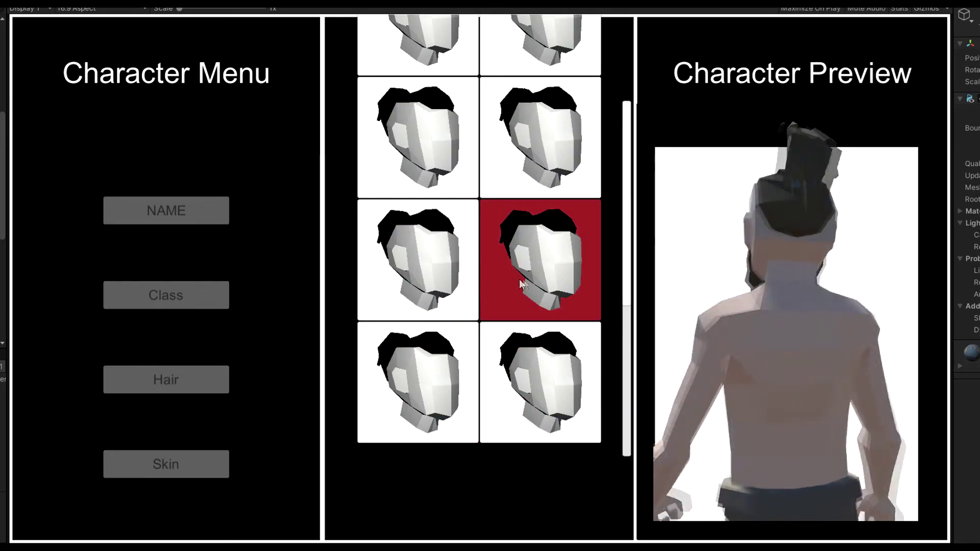
scroll(614, 323, "up", 10)
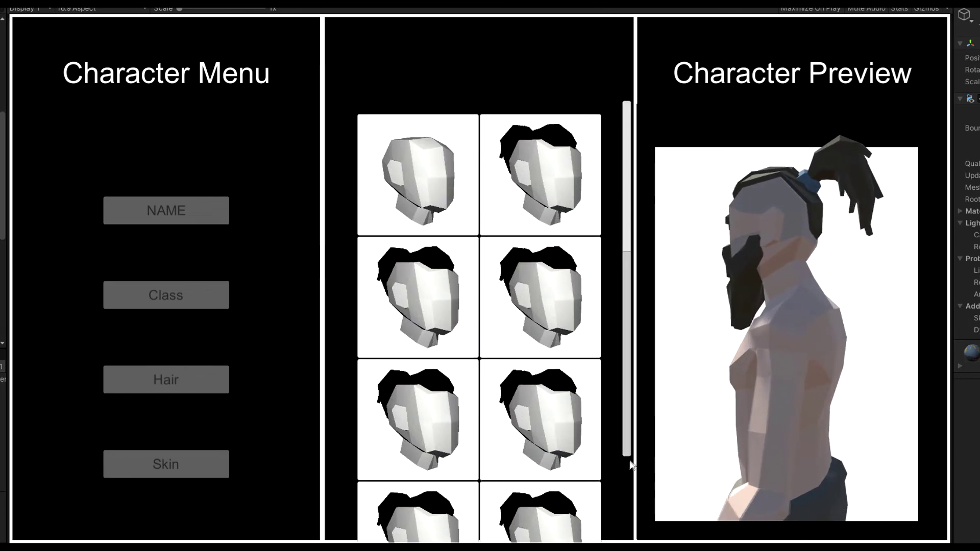
left_click(529, 288)
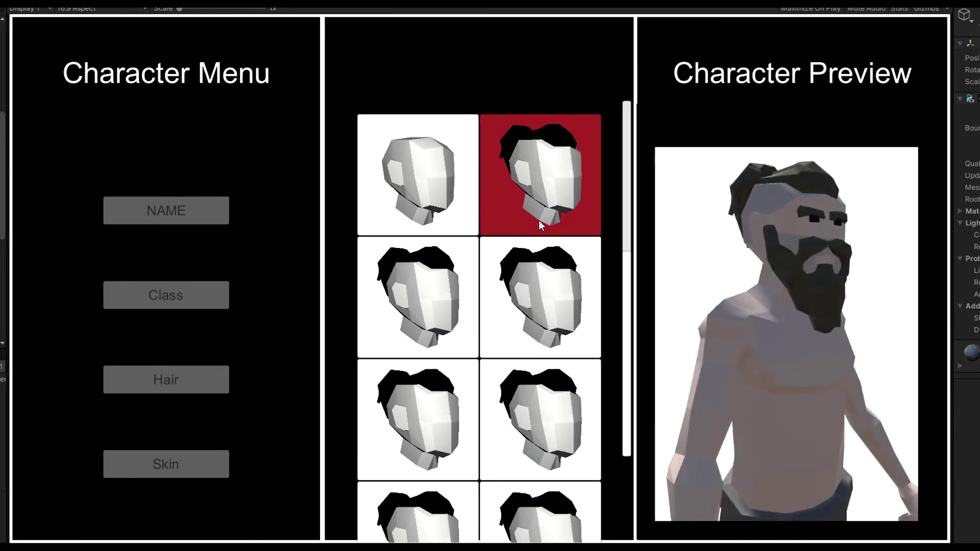
left_click(559, 216)
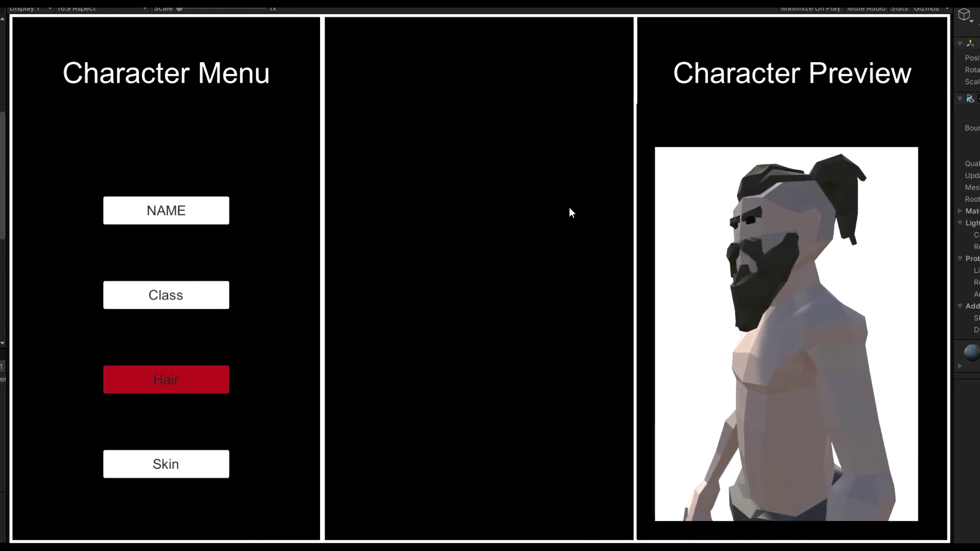
Test main menu navigation, reopen the hair styles, apply the second style again and move the selection to Skin.
key("Up")
key("Up")
key("Down")
key("Down")
key("Return")
key("Down")
key("Up")
key("Right")
key("Return")
key("Down")
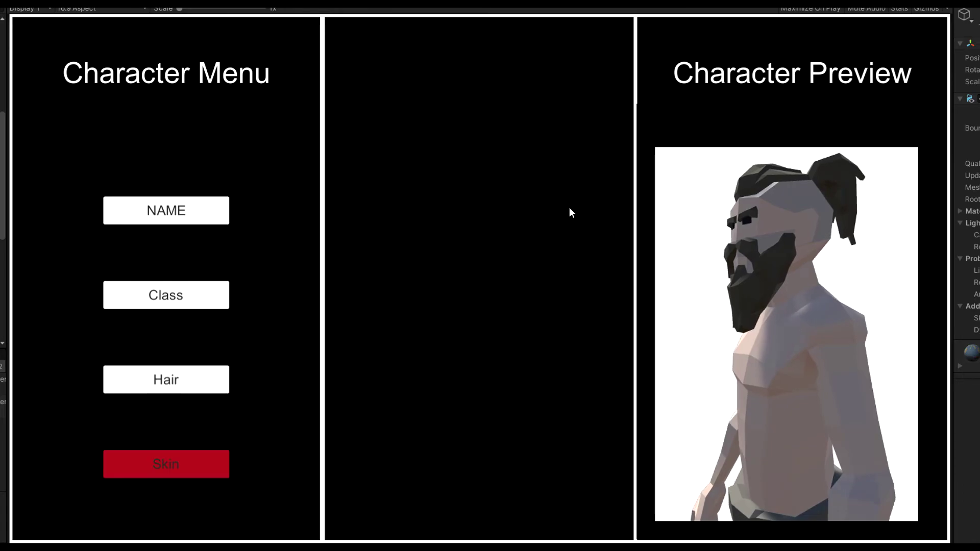
Return to Hair, reopen the style panel, preview icons across both columns and rows, and apply one.
key("Up")
key("Return")
key("Right")
key("Down")
key("Left")
key("Up")
key("Right")
key("Down")
key("Up")
key("Left")
key("Right")
key("Return")
Open the hair style panel once more, compare the first two icons and apply the bald style.
key("Up")
key("Down")
key("Return")
key("Right")
key("Left")
key("Return")
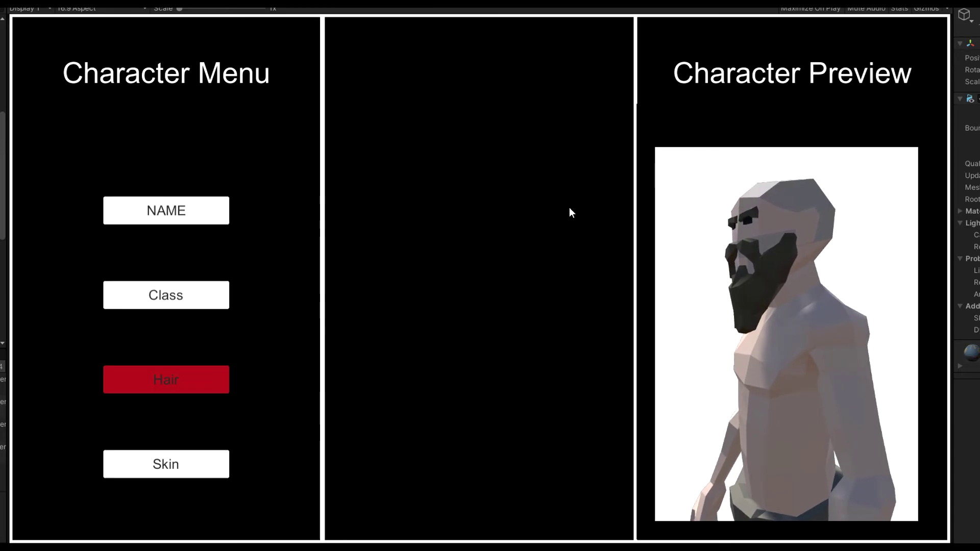